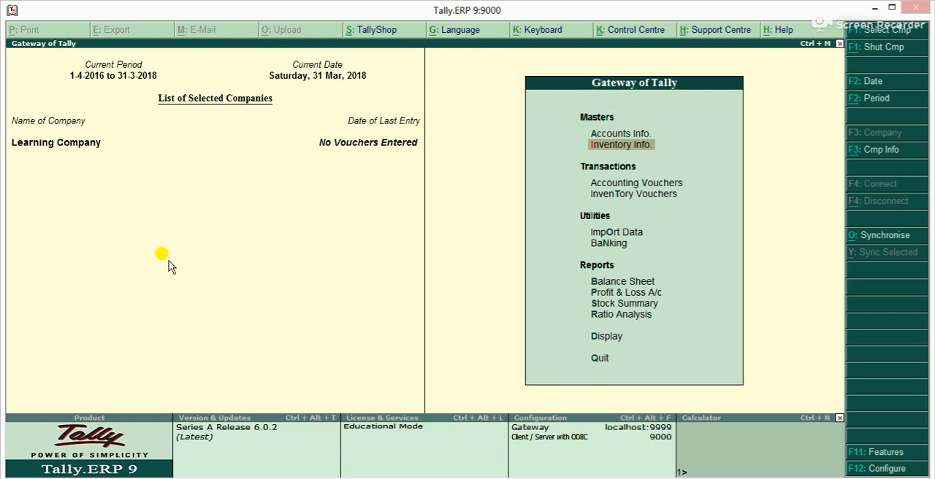
key(Up)
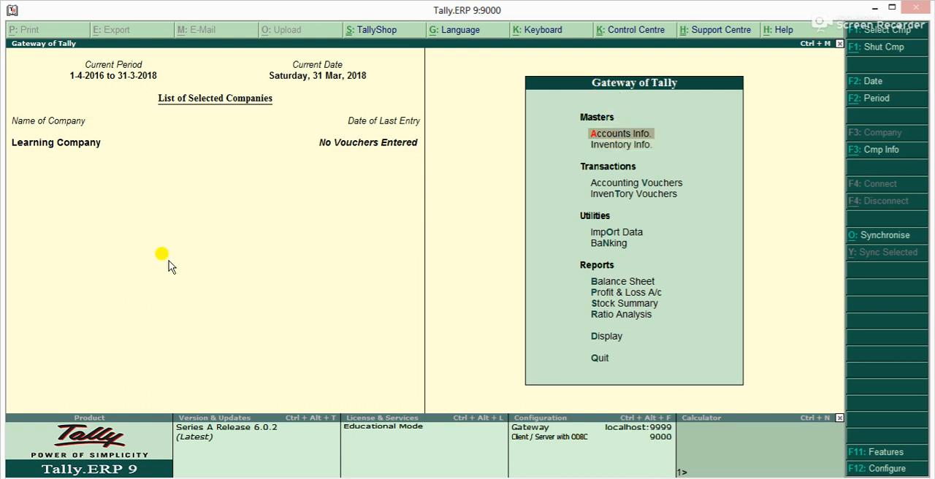
key(Down)
key(Up)
key(Return)
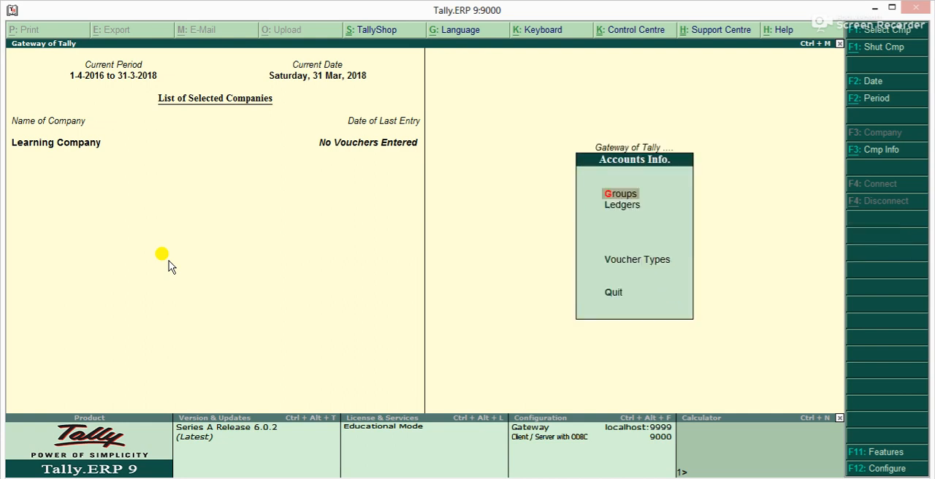
key(Down)
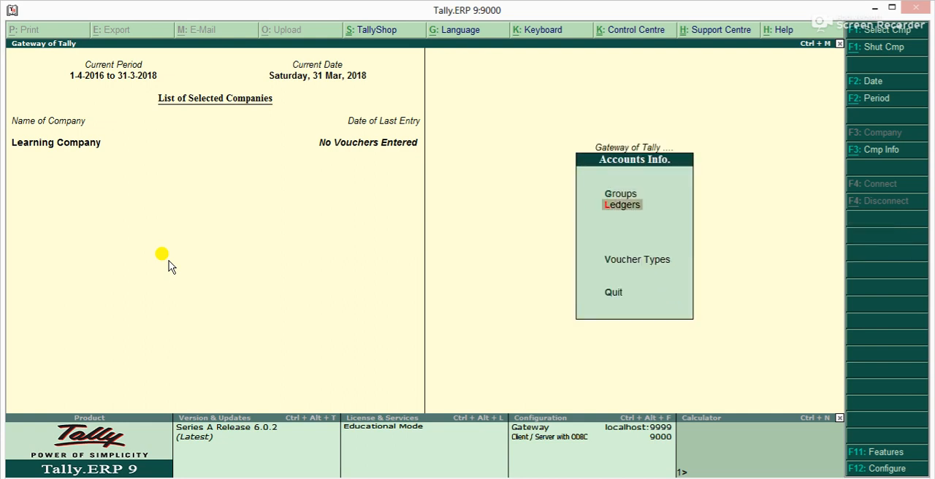
key(Up)
key(Down)
key(Up)
key(Down)
key(Up)
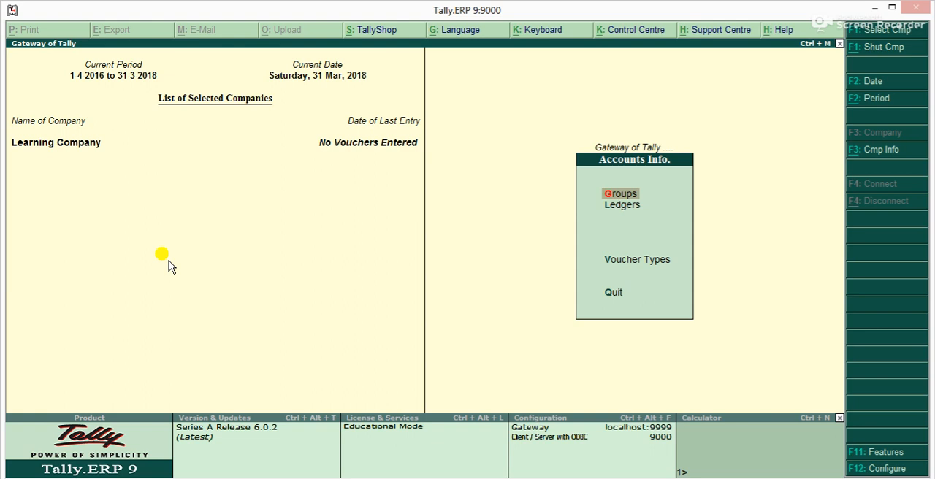
key(Escape)
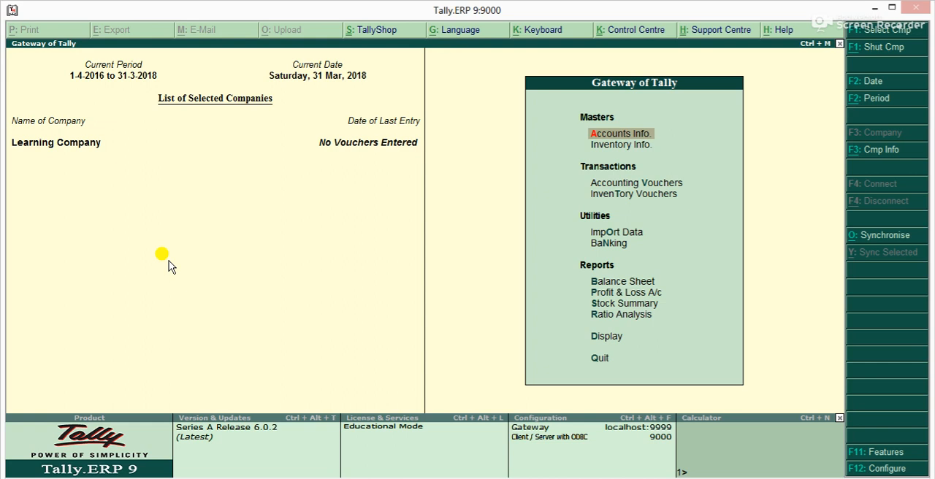
key(Down)
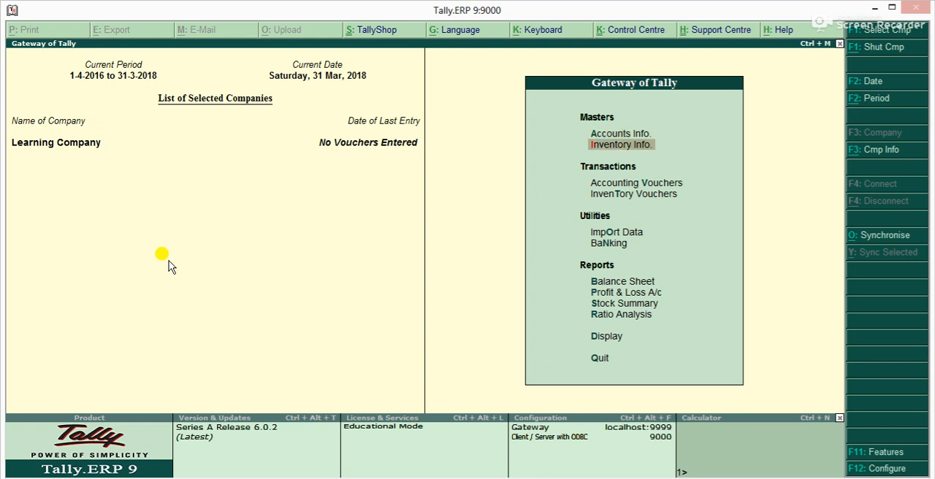
key(Down)
key(Up)
key(Up)
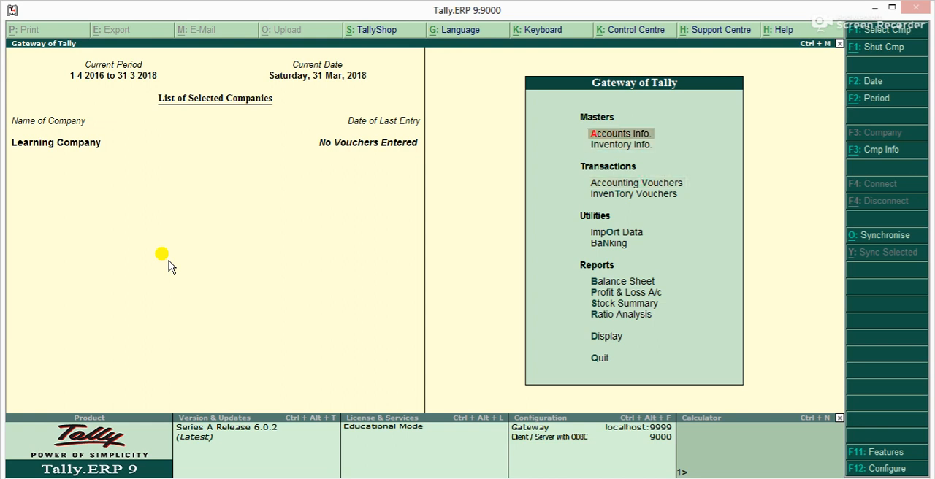
Open a blank creation form for a unit of measure in the inventory masters
key(Down)
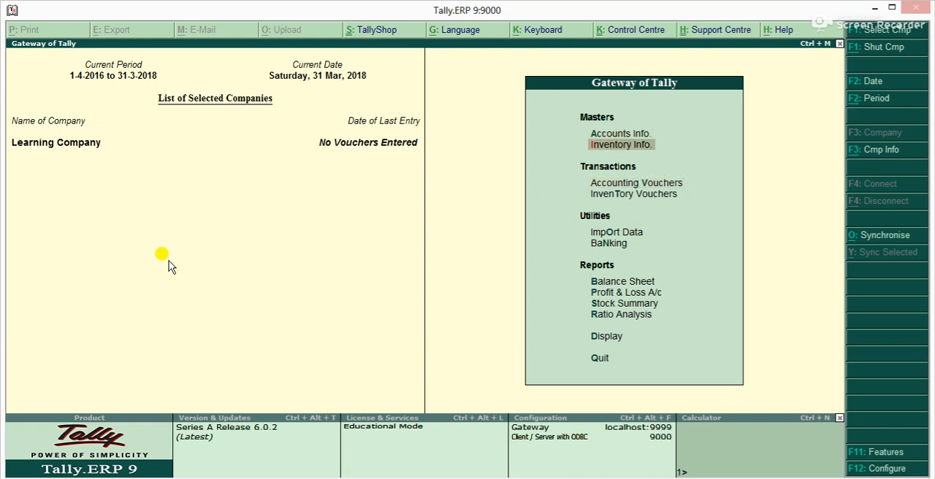
key(Return)
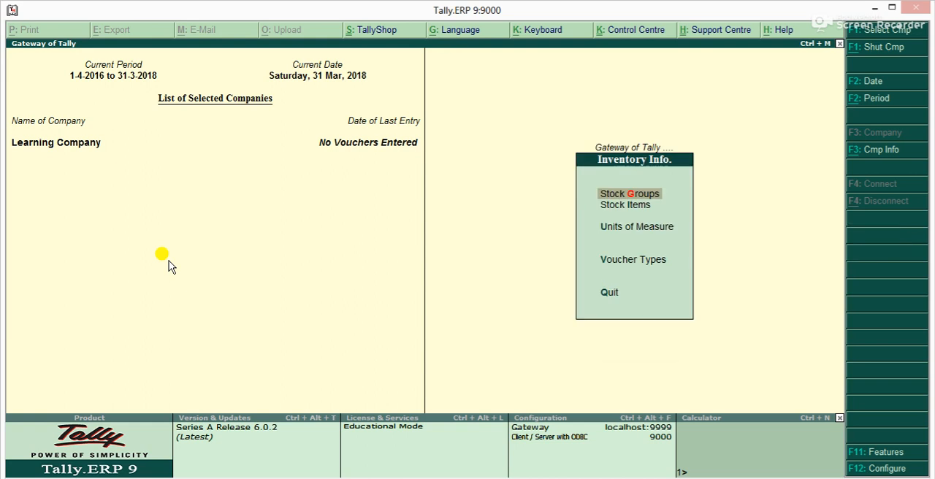
key(Down)
key(Up)
key(Down)
key(Down)
key(Up)
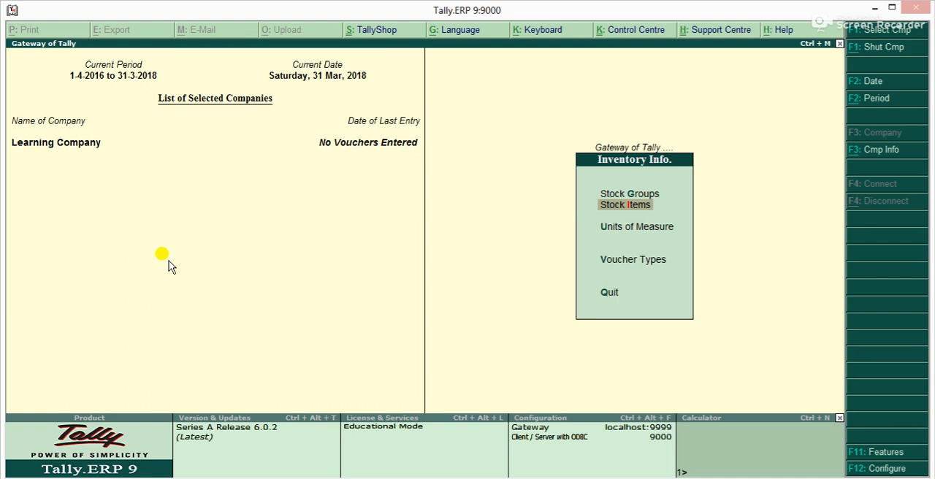
key(Down)
key(Up)
key(Up)
key(Down)
key(Down)
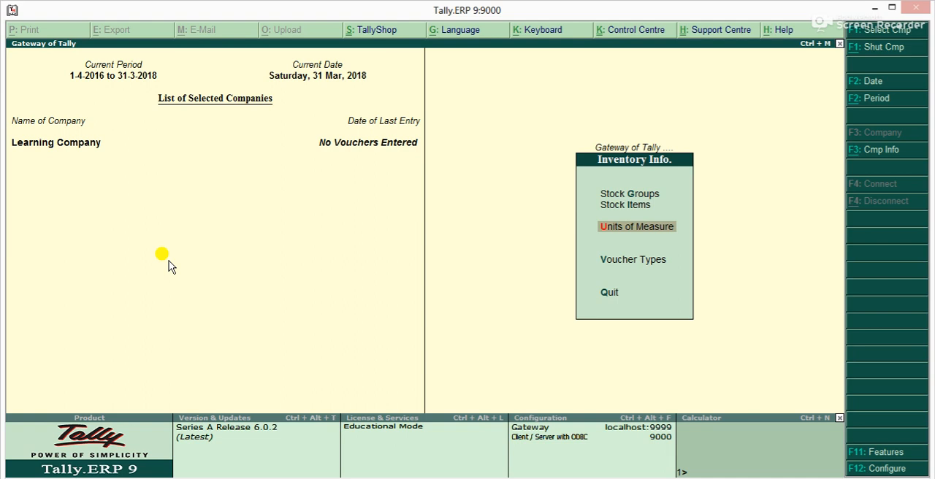
key(Return)
Create a simple unit with symbol No, formal name Number and 0 decimal places, and leave unit creation
key(Return)
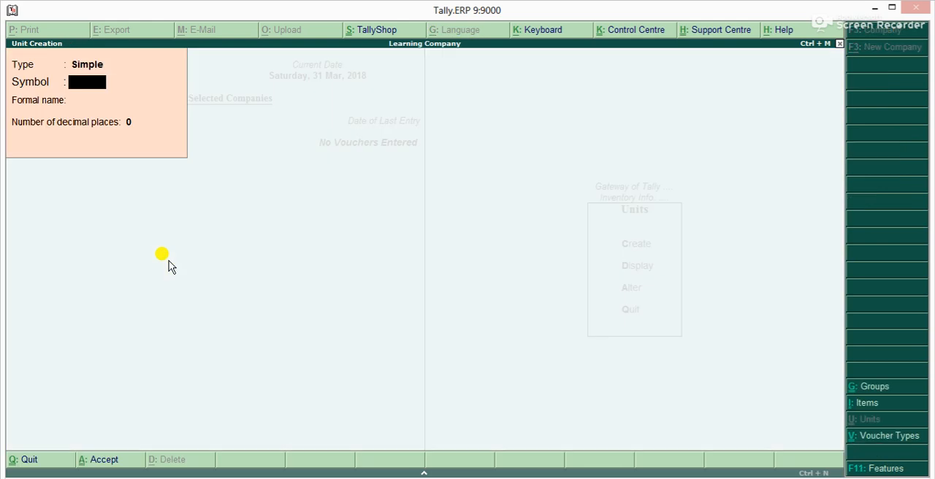
text(No)
key(Return)
text(Number)
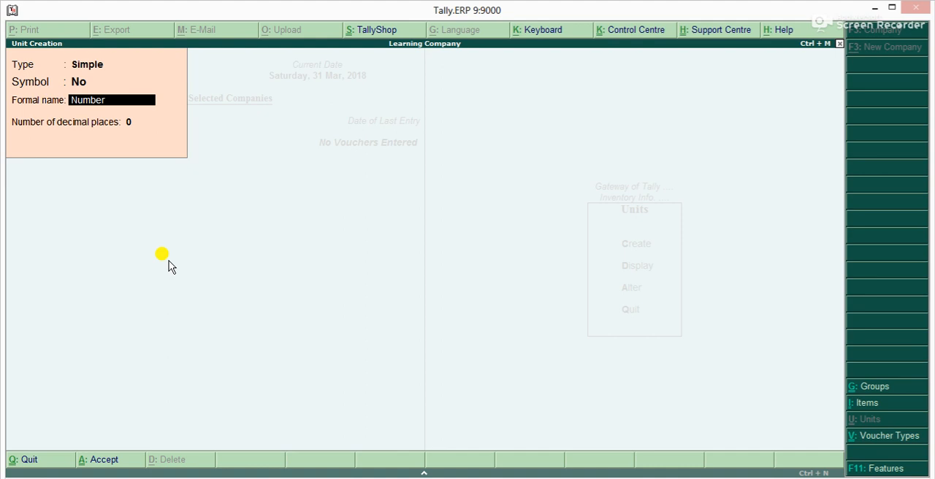
key(Return)
key(Return)
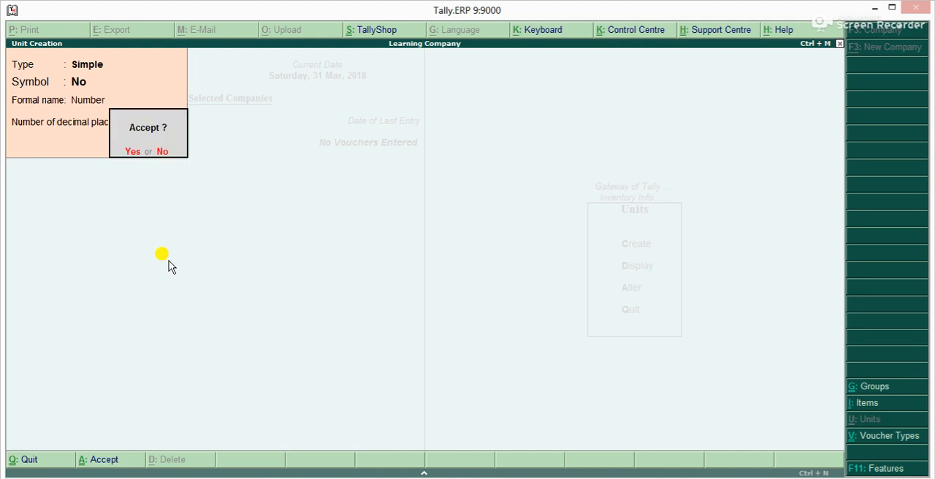
key(Return)
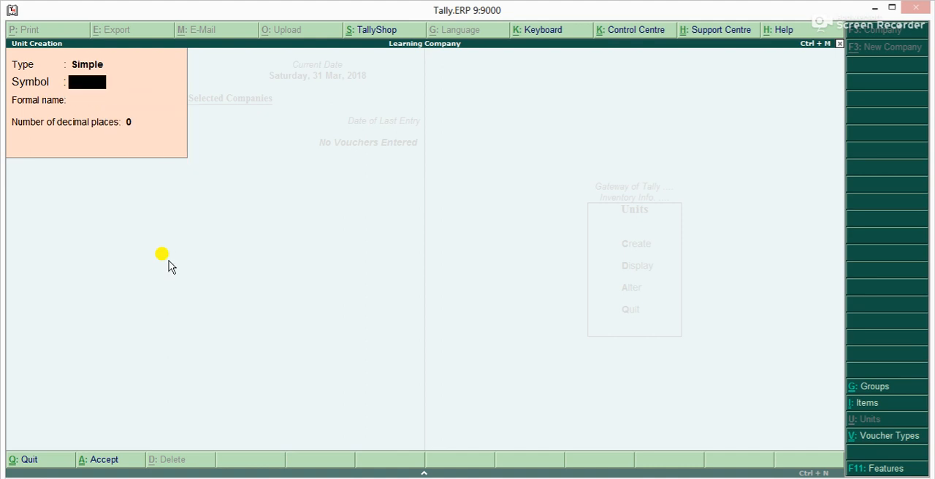
key(Escape)
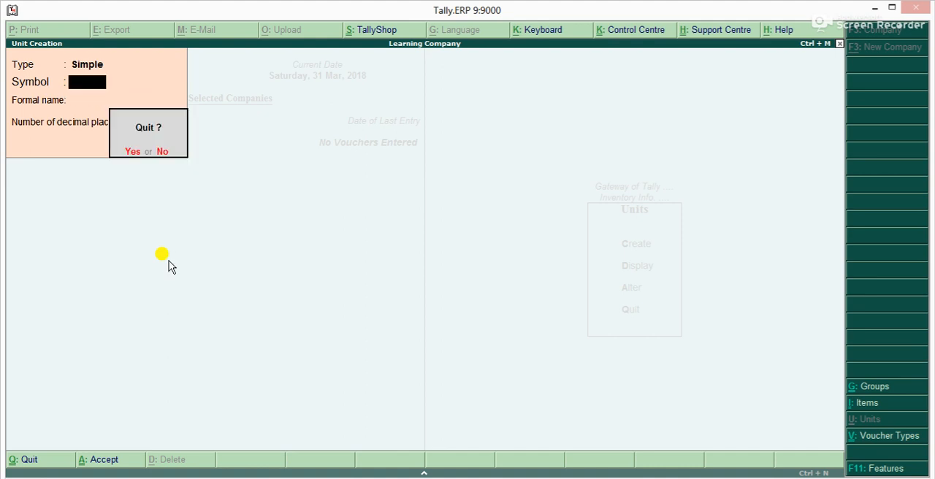
key(Return)
key(Escape)
Create a single stock group named Soap under Primary, with item quantities not added, and leave stock group creation
key(Up)
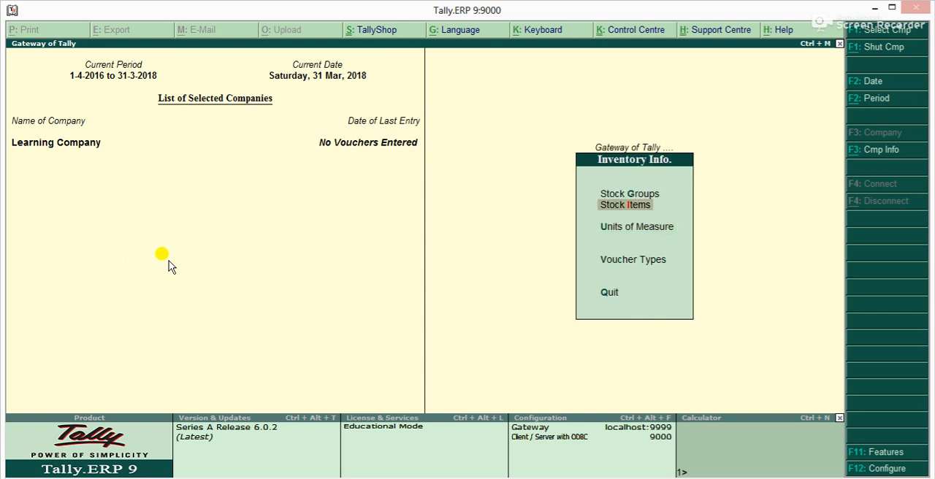
key(Up)
key(Return)
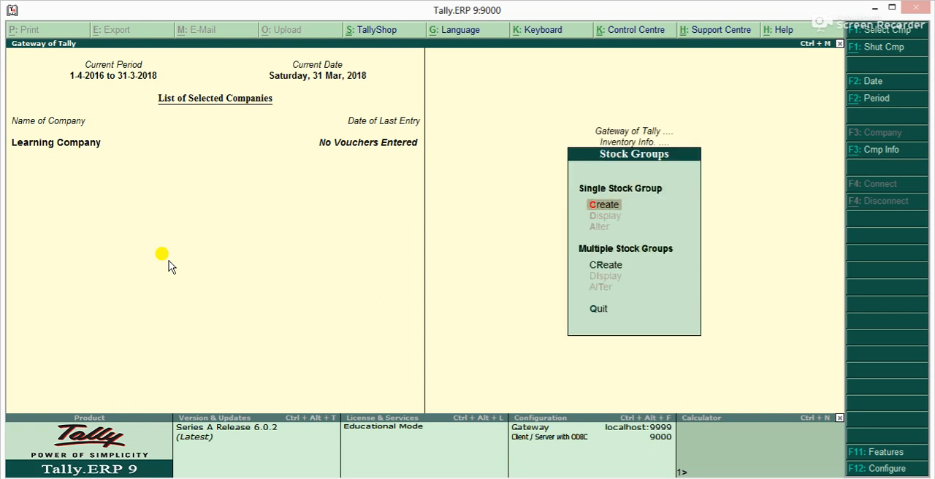
key(Return)
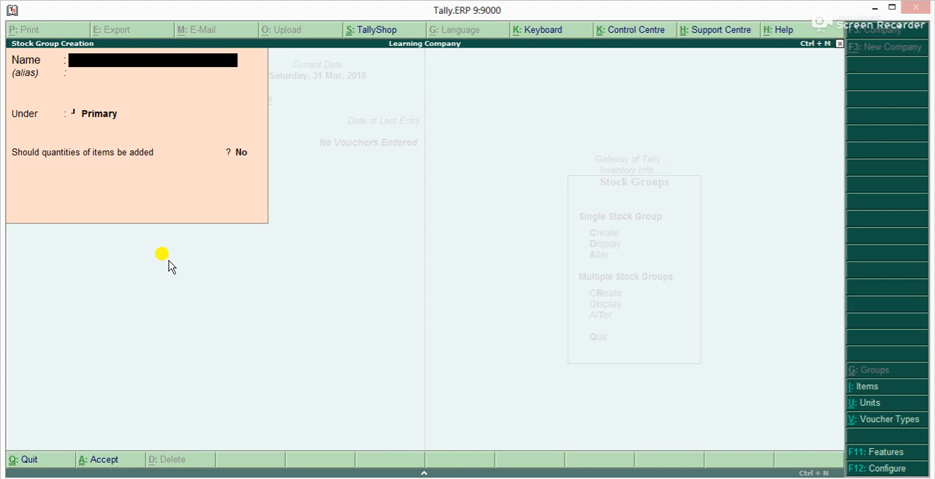
text(Soap)
key(Return)
key(Return)
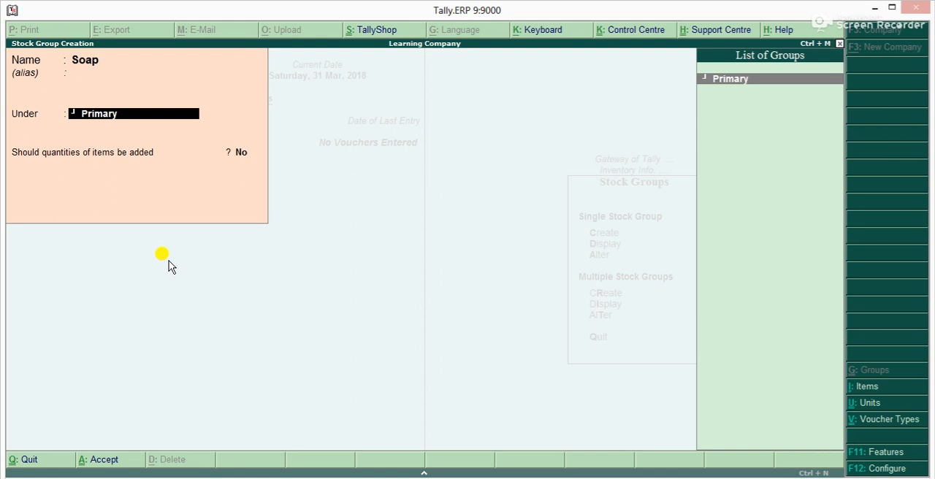
key(Return)
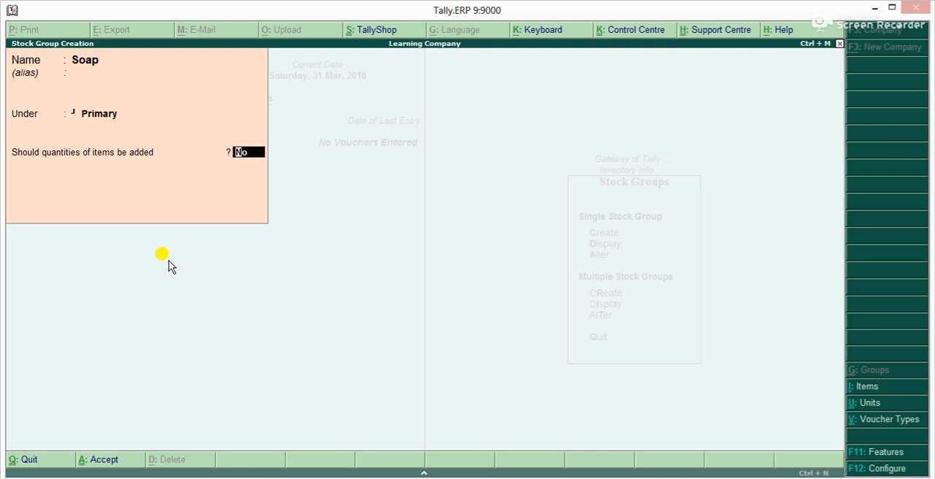
key(Return)
key(Return)
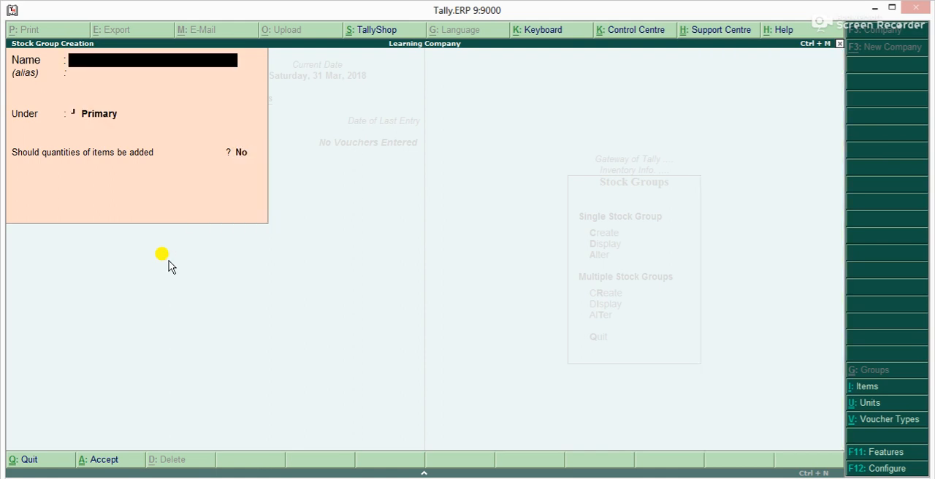
key(Escape)
key(Return)
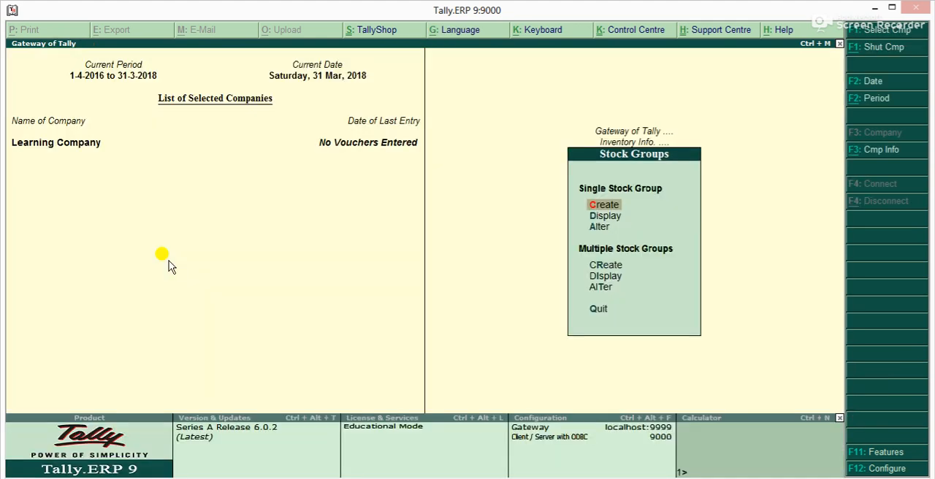
key(Escape)
Create a single stock item named Lux under the Soap group with No as its unit and no opening balance
key(Down)
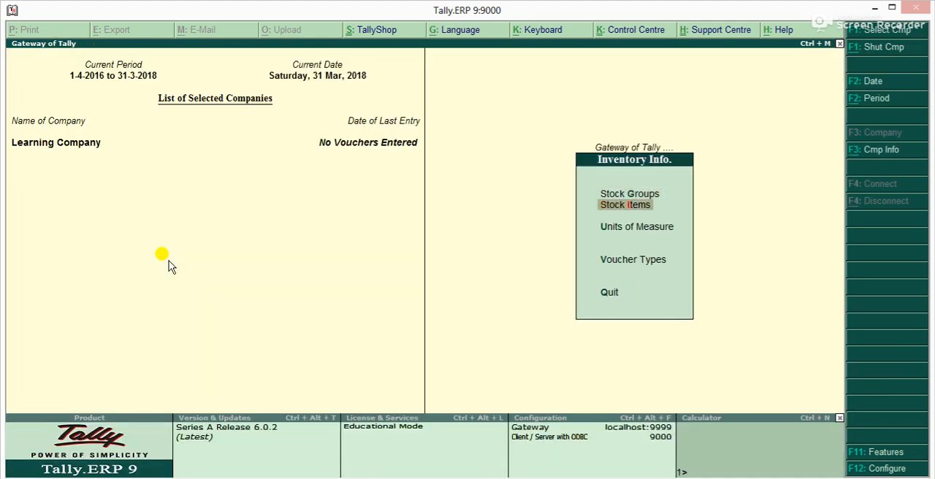
key(Return)
key(Return)
text(Lux)
key(Return)
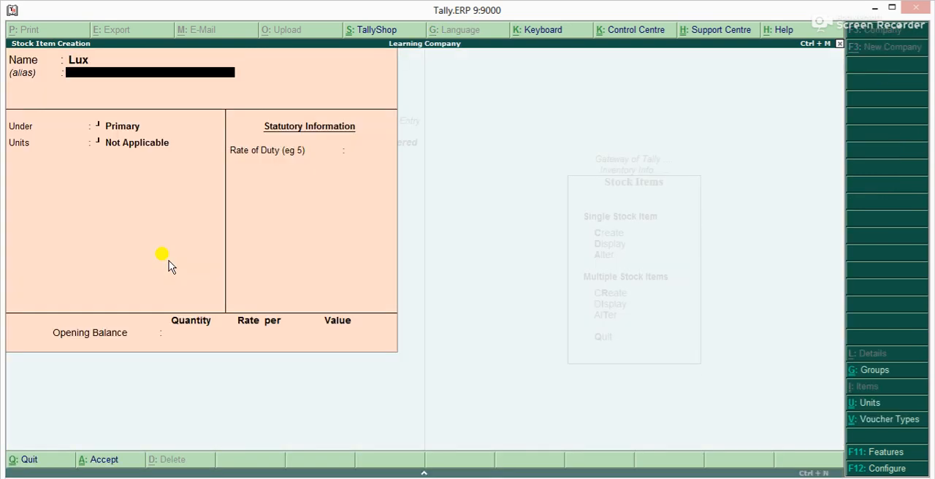
key(Return)
key(Down)
key(Return)
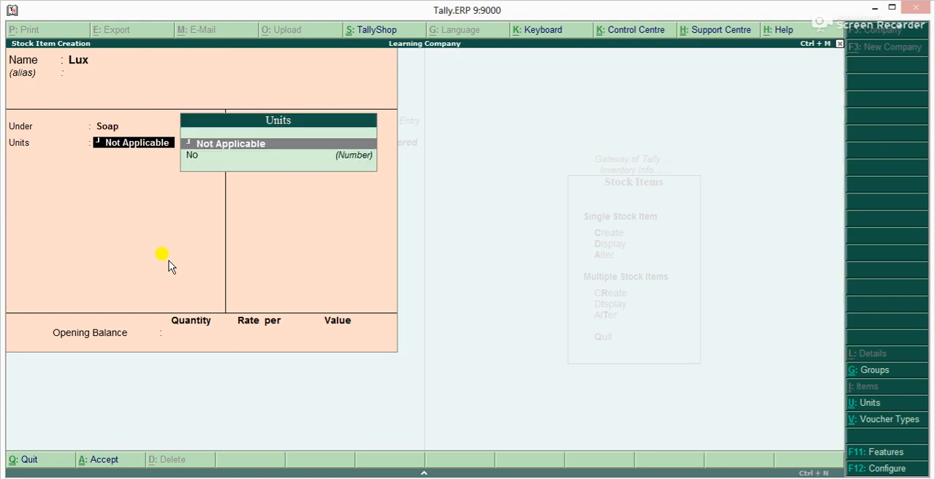
key(Down)
key(Return)
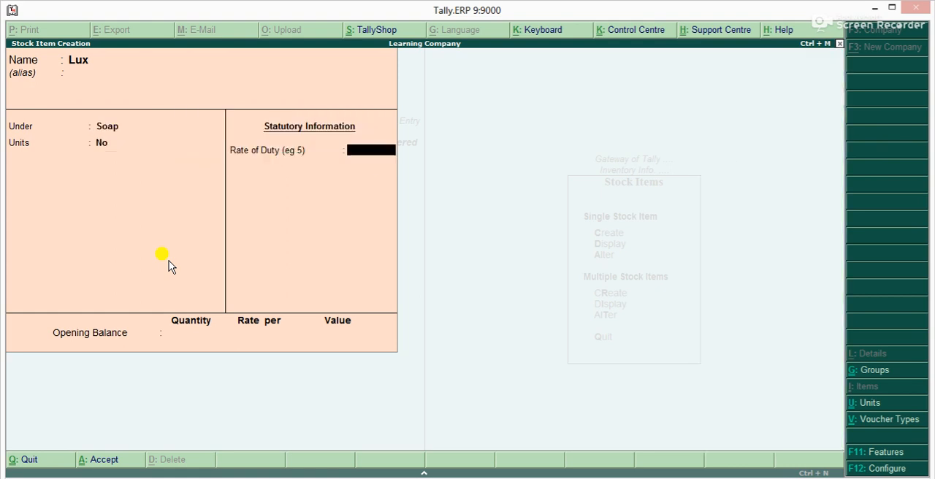
key(Return)
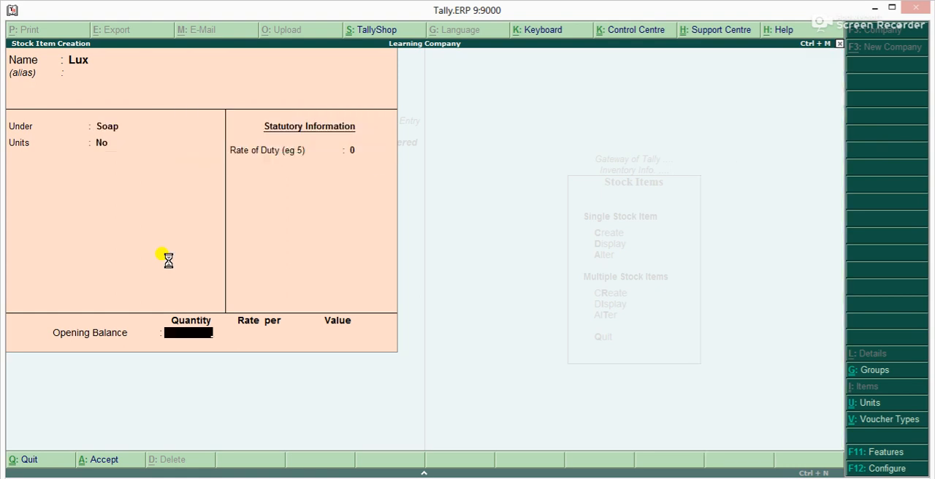
key(Return)
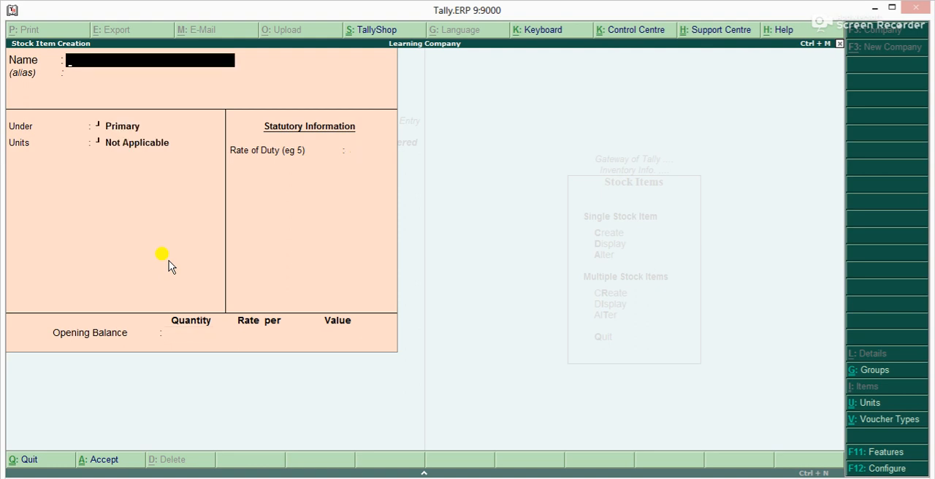
Create another stock item named Joy under the Soap group with unit No, and return to the Gateway of Tally
text(Joy)
key(Return)
key(Return)
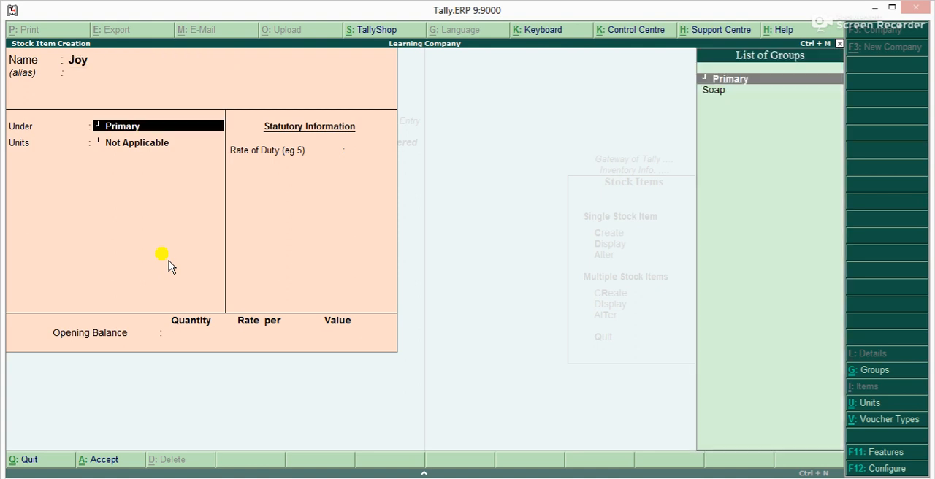
key(Down)
key(Return)
key(Down)
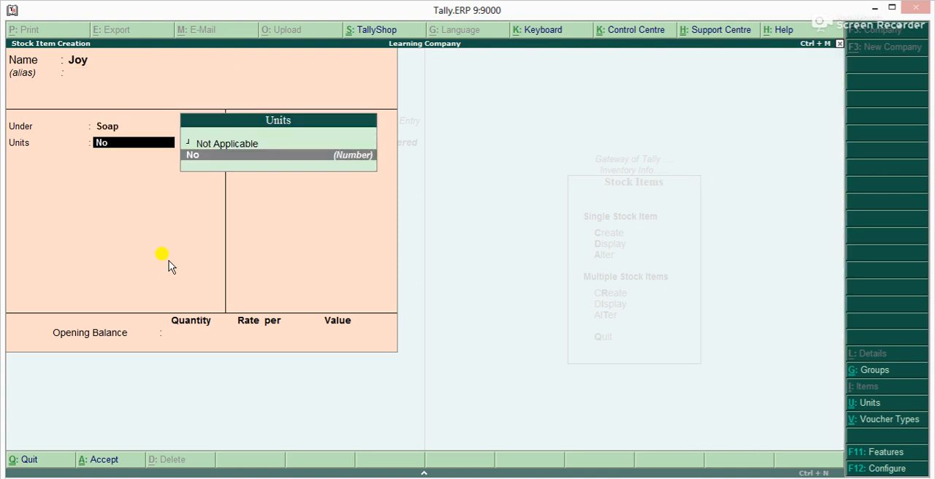
key(Return)
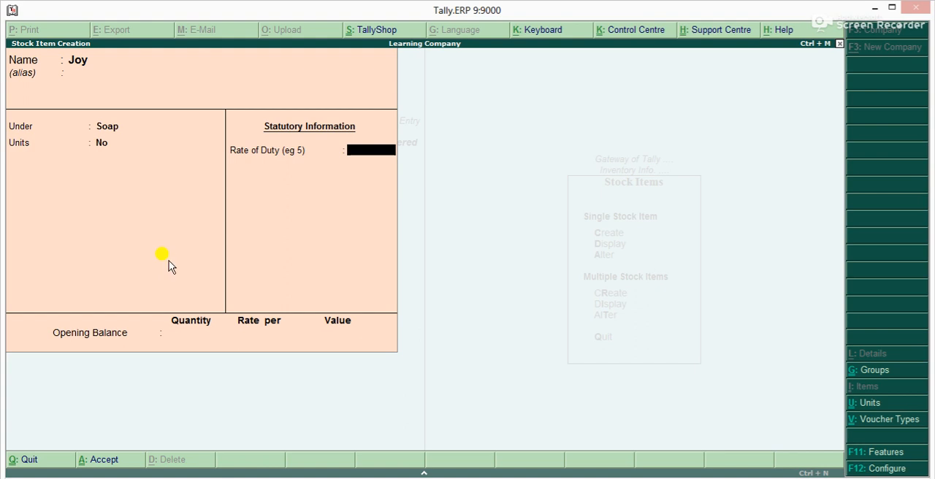
key(ctrl+a)
key(Escape)
key(Return)
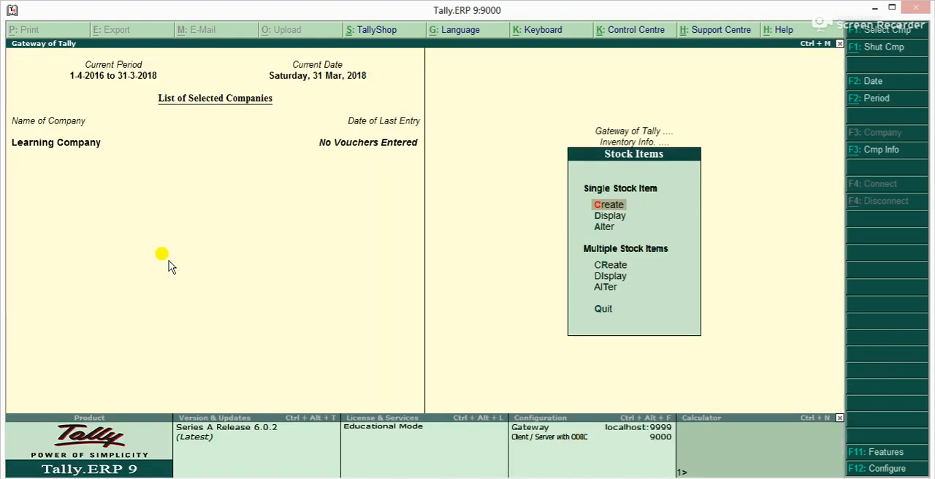
key(Escape)
key(Escape)
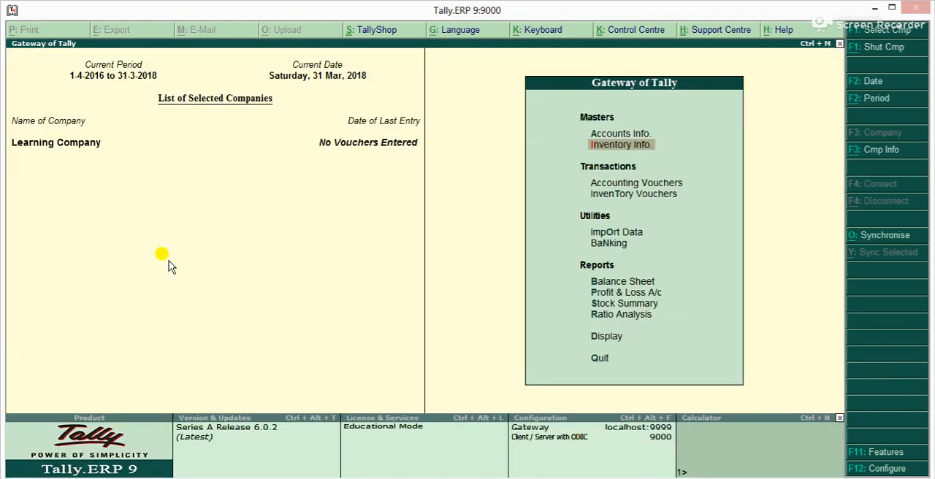
Open the form for creating a ledger in the company's accounting masters
key(Down)
key(Up)
key(Up)
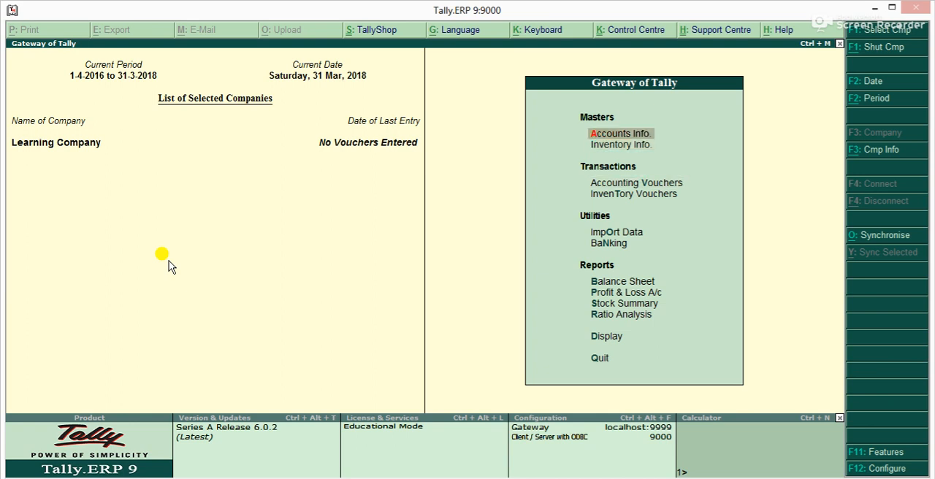
key(Down)
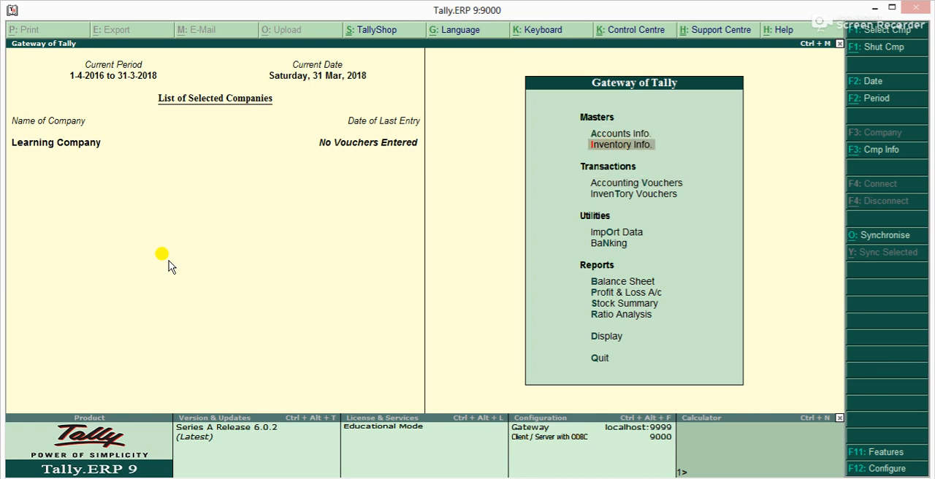
key(Up)
key(Return)
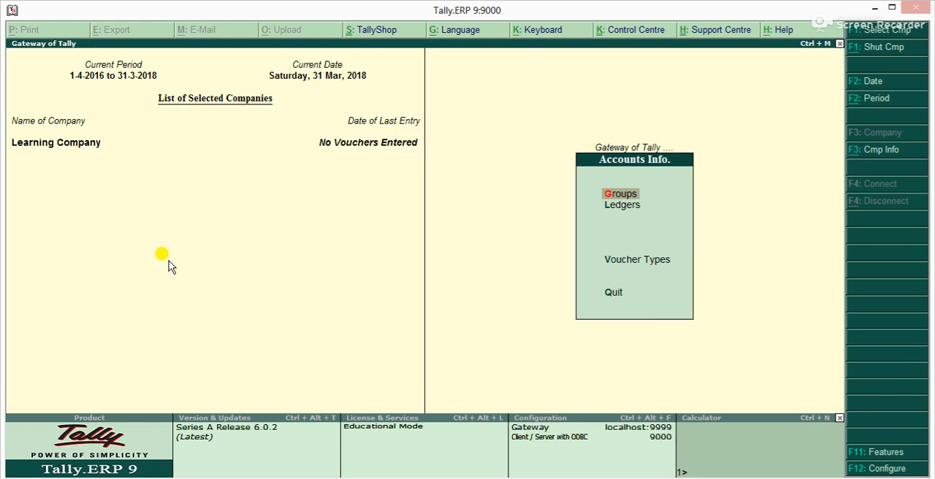
key(Down)
key(Up)
key(Down)
key(Up)
key(Down)
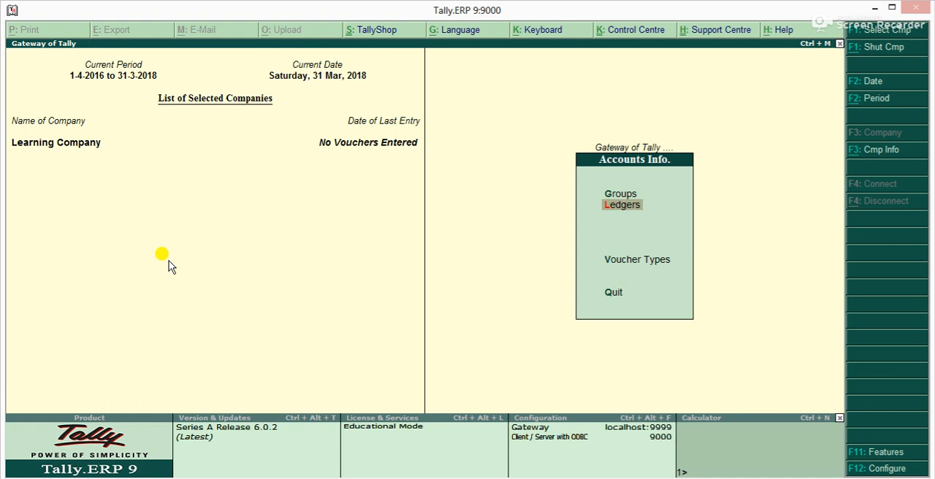
key(Up)
key(Down)
key(Return)
key(Return)
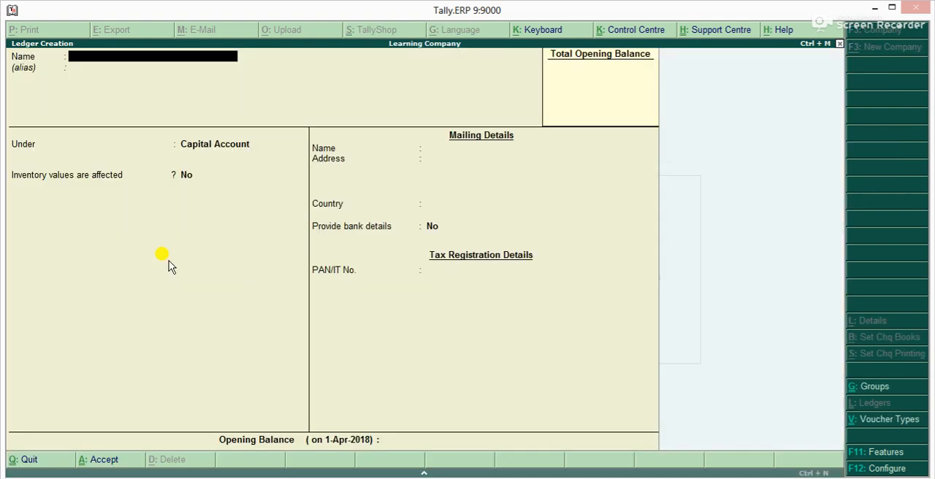
Create a ledger named Capital Ac under the Capital Account group, with inventory values not affected
text(Capital Ac)
key(Return)
key(Return)
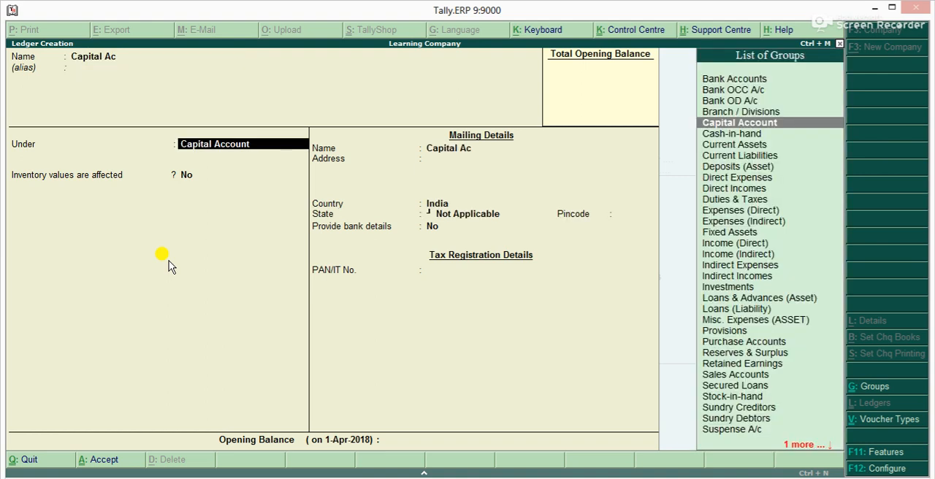
key(Return)
key(Return)
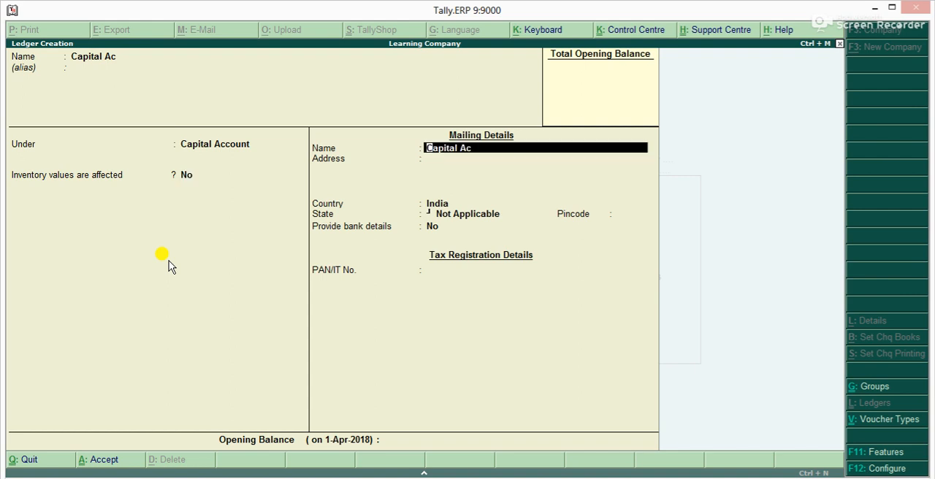
key(ctrl+a)
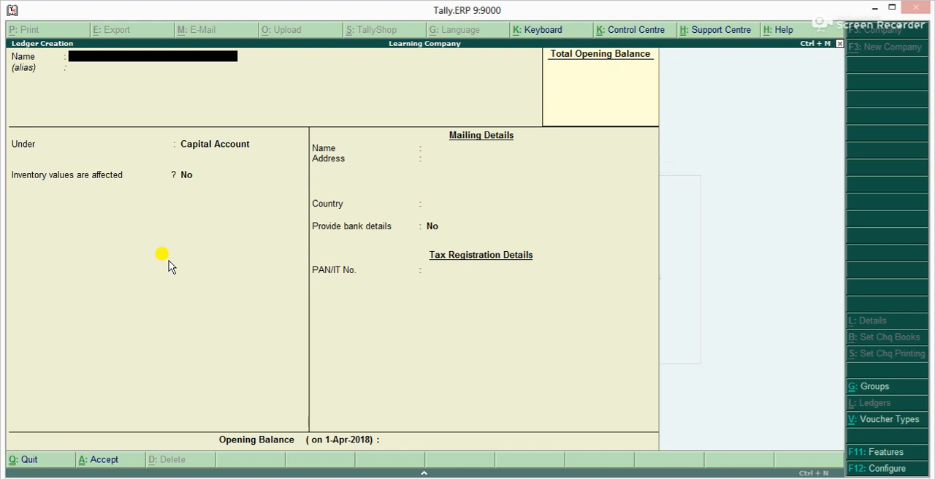
Create a ledger named Bank A/c under Bank Accounts, leaving the account number, IFS code and branch blank
text(Bank a/c)
key(Return)
key(Return)
text(B)
key(Return)
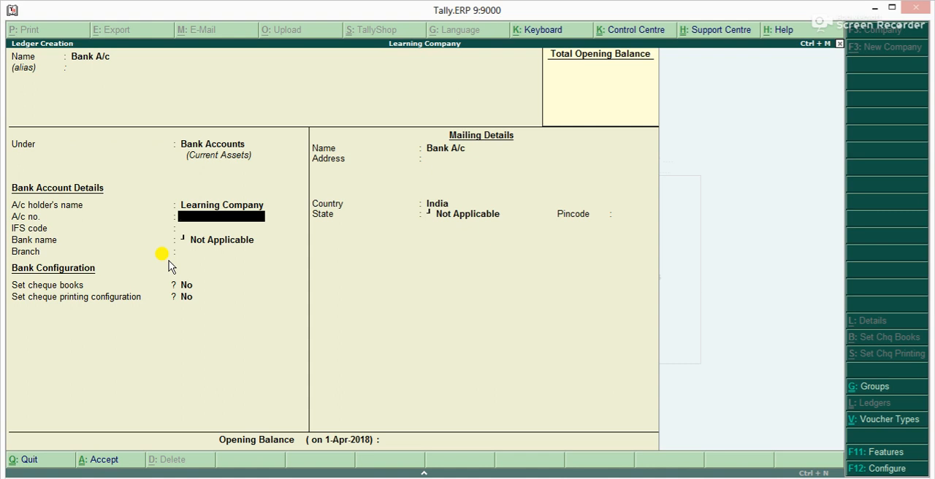
key(Return)
key(Return)
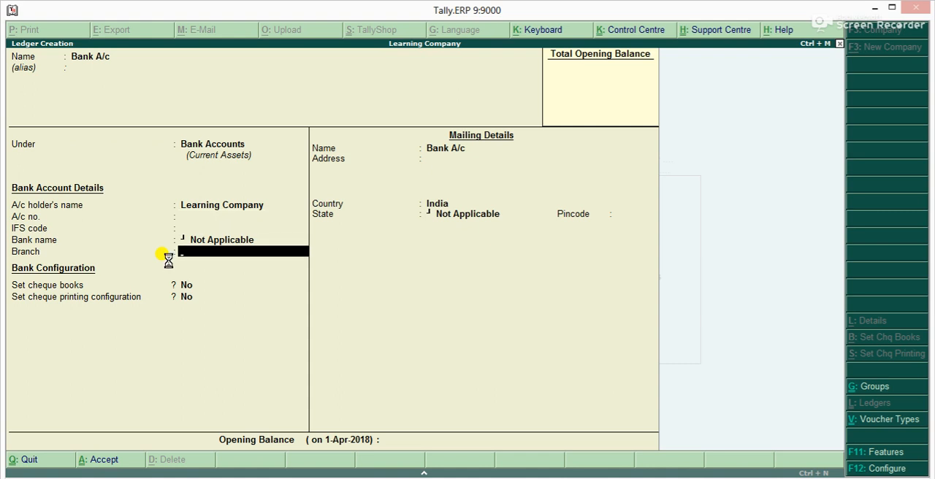
key(ctrl+a)
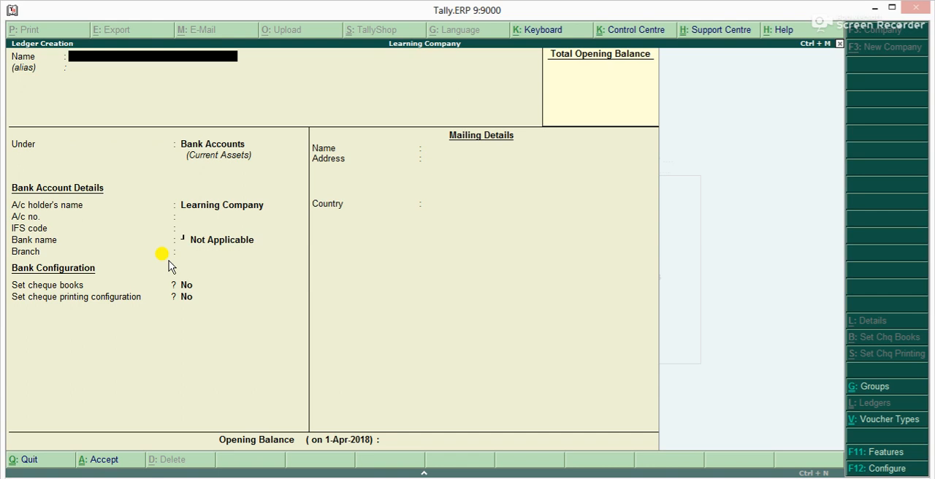
text(Sales)
text(@18%)
key(Return)
text(Sal)
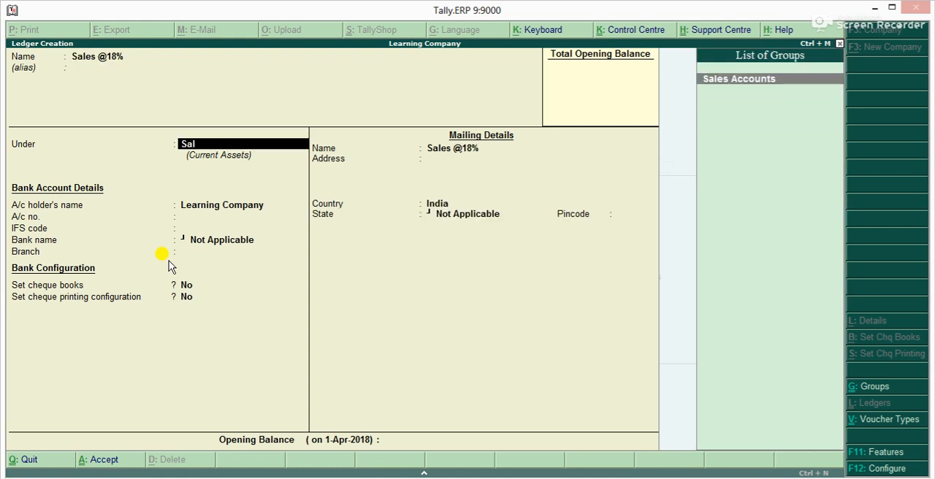
key(Return)
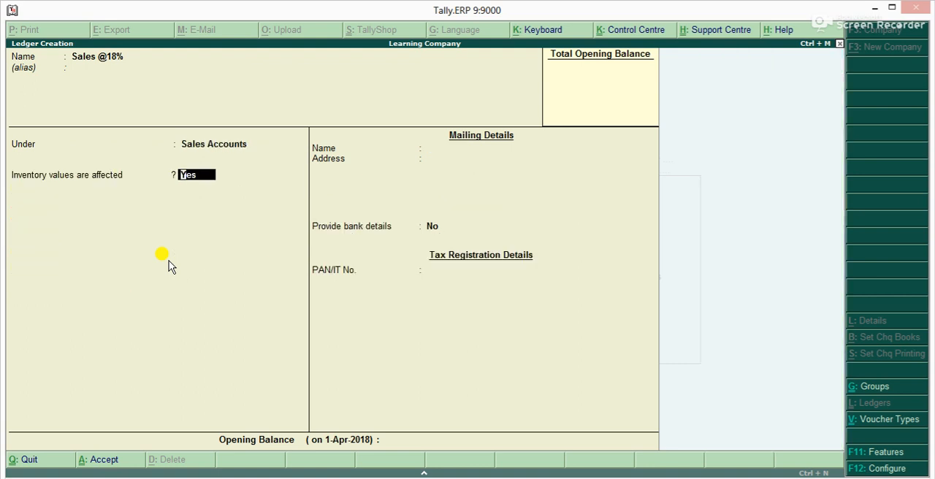
key(Return)
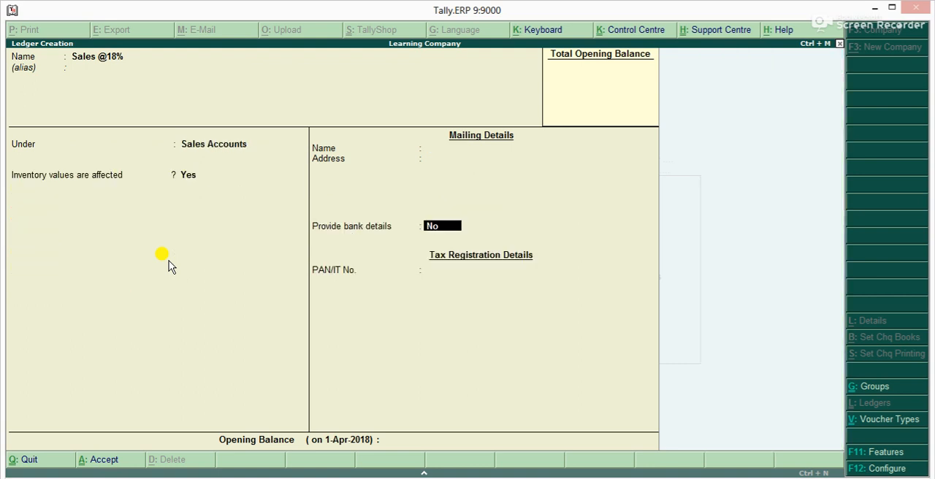
key(ctrl+a)
text(Purchase)
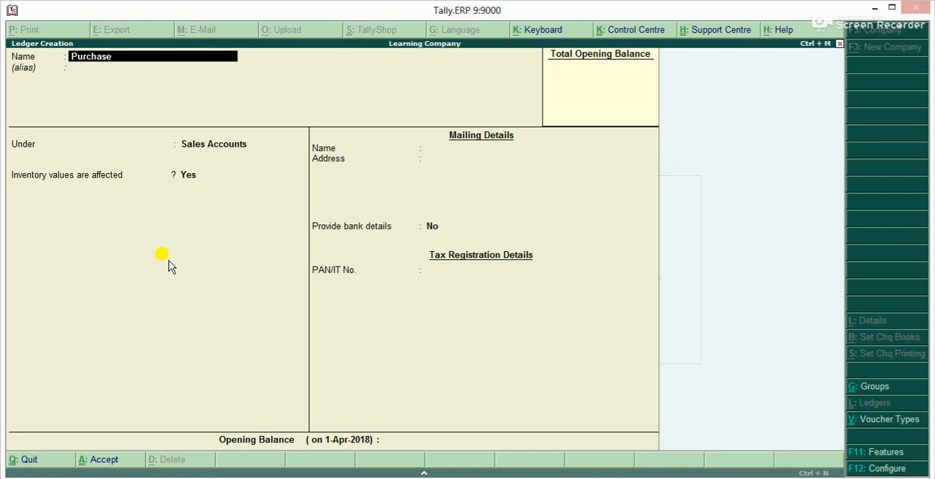
text( a/c @18%)
key(Return)
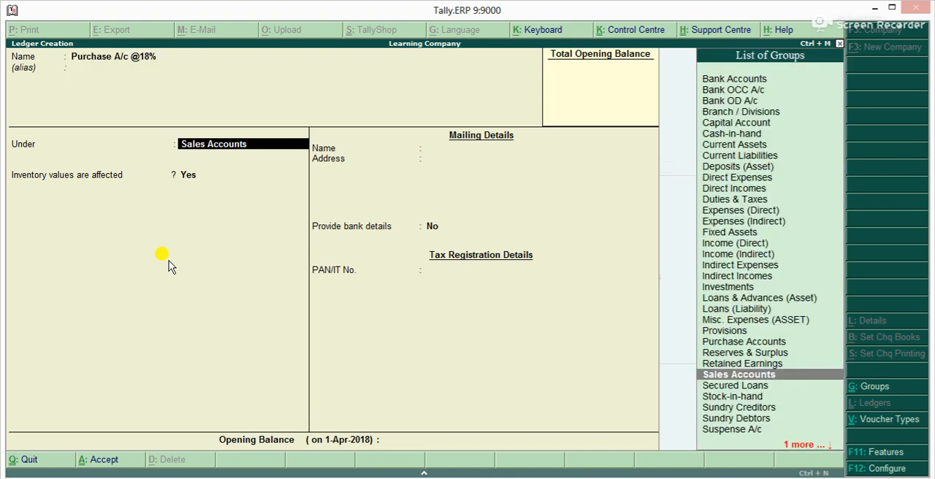
text(Pu)
key(Return)
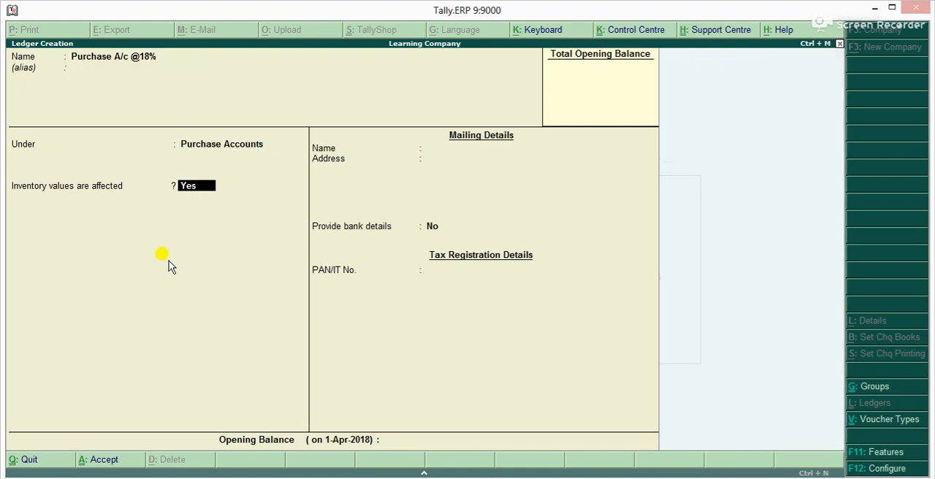
key(Return)
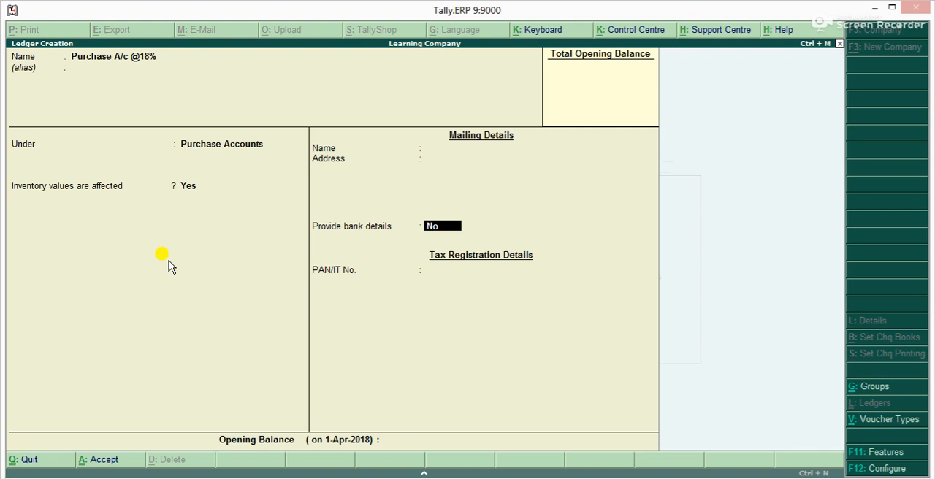
key(ctrl+a)
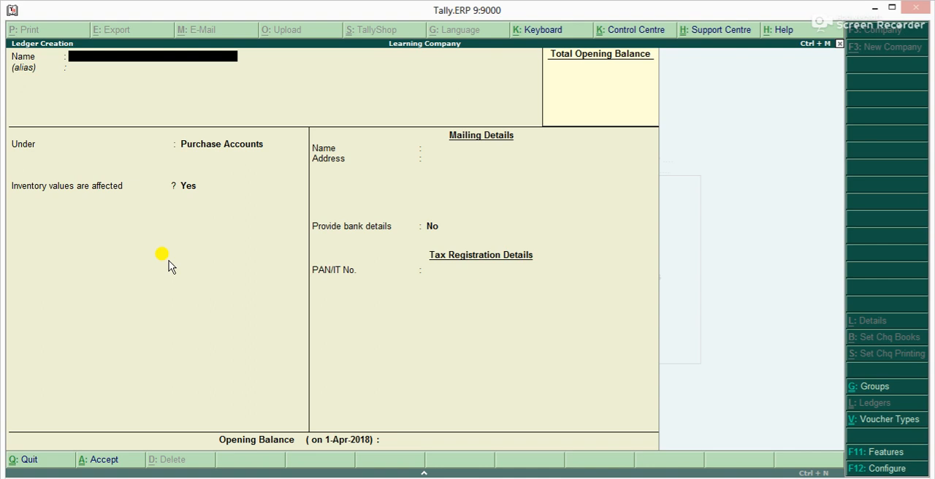
Create a ledger named Bank Charges under Indirect Expenses, with inventory values not affected and no bank details
text(Bank Charges)
key(Return)
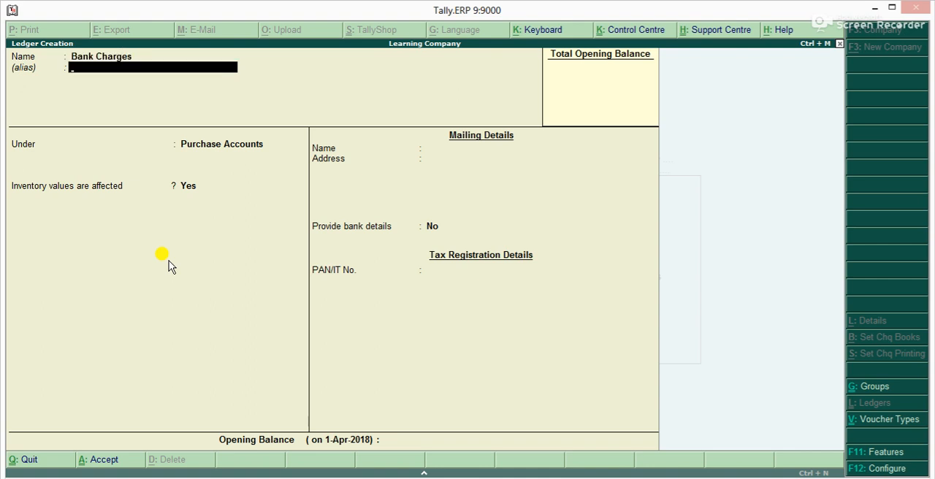
key(Return)
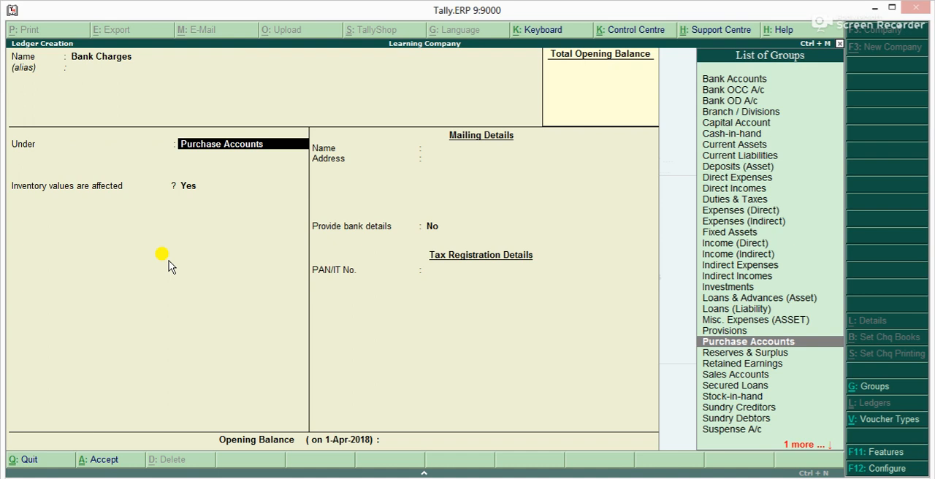
text(Ind)
key(Down)
key(Up)
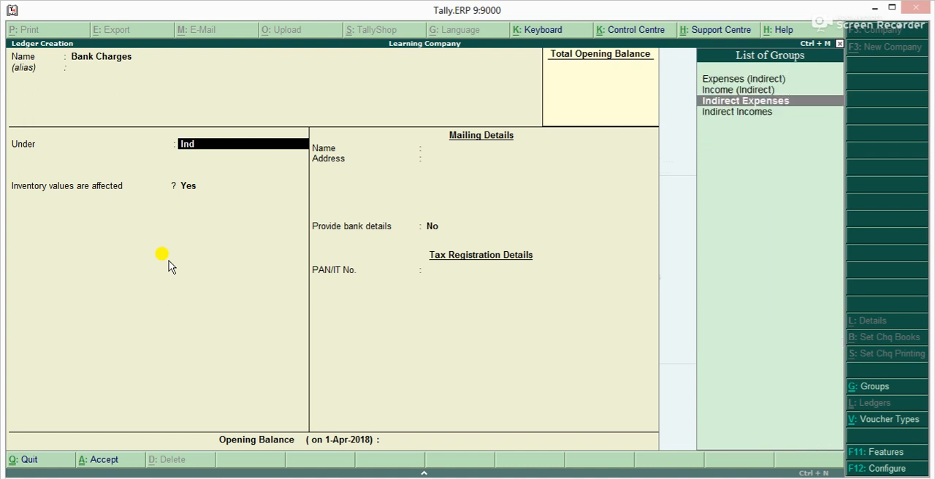
key(Return)
key(Return)
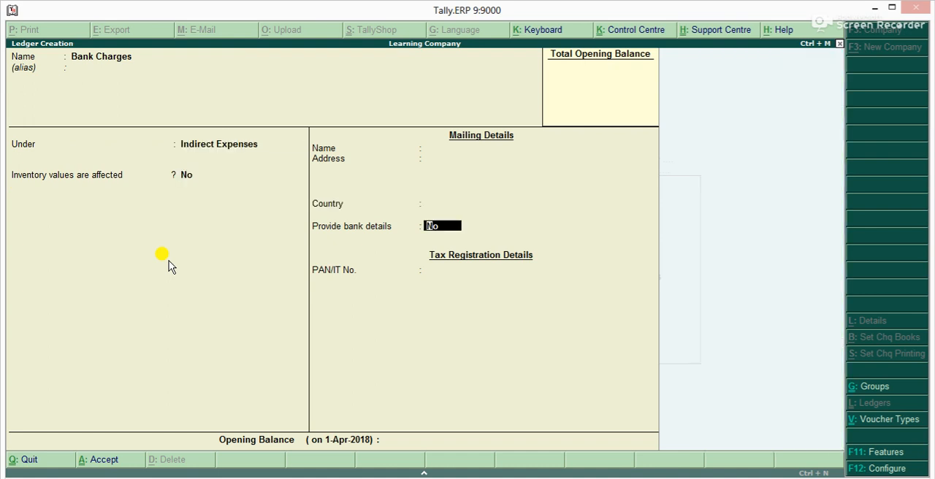
key(ctrl+a)
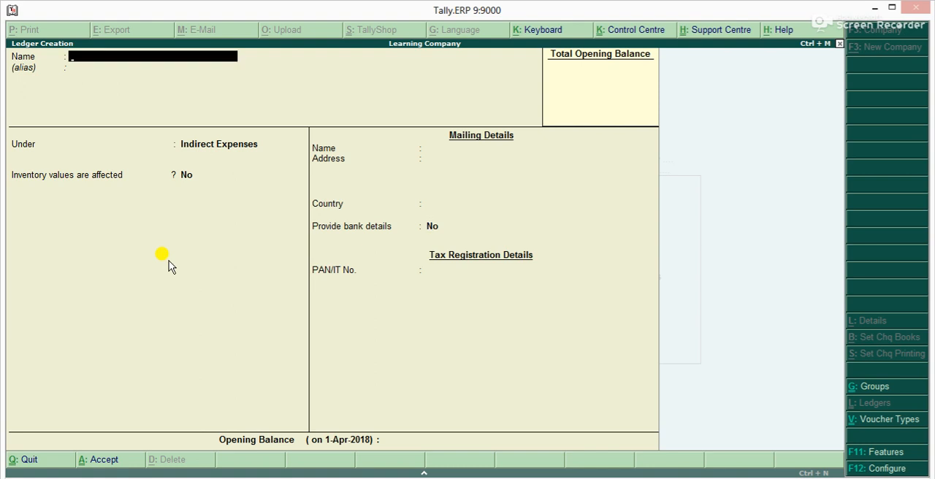
Create a ledger named Conveyance Exps with alias 1 under the Indirect Expenses group
text(Conveyance Exps)
key(Return)
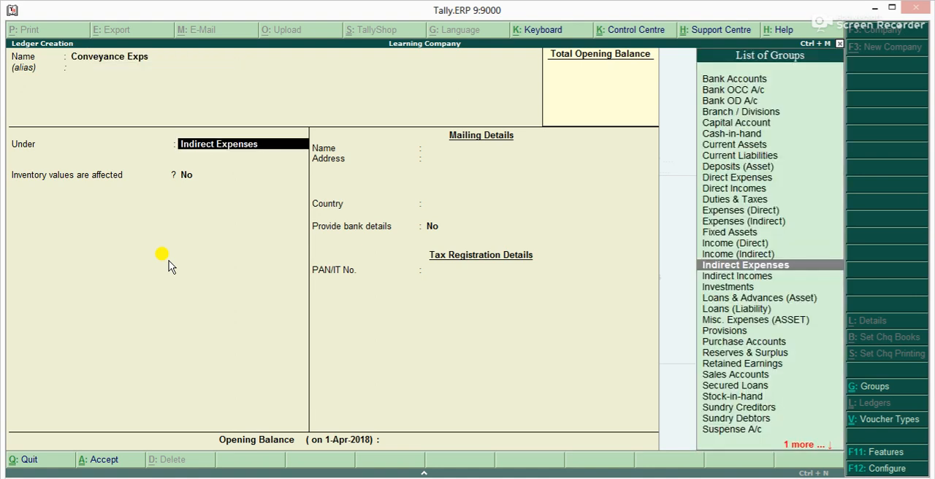
key(Up)
key(Up)
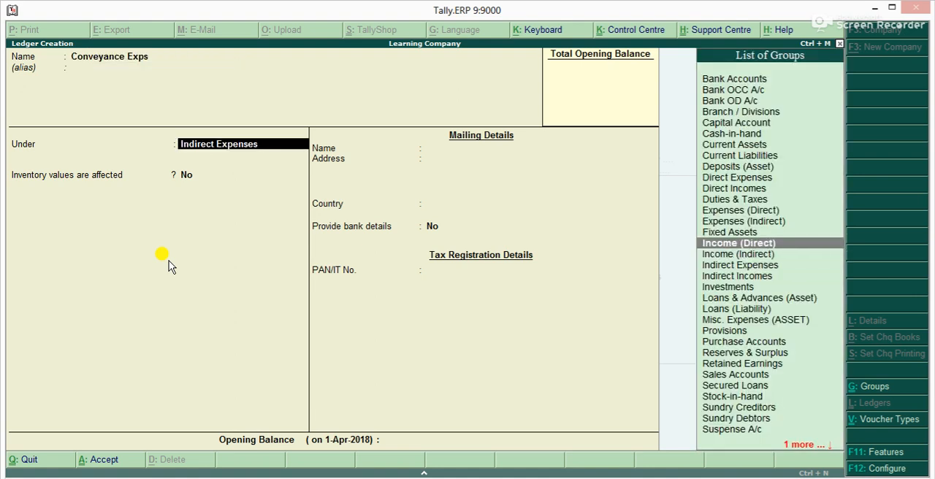
key(BackSpace)
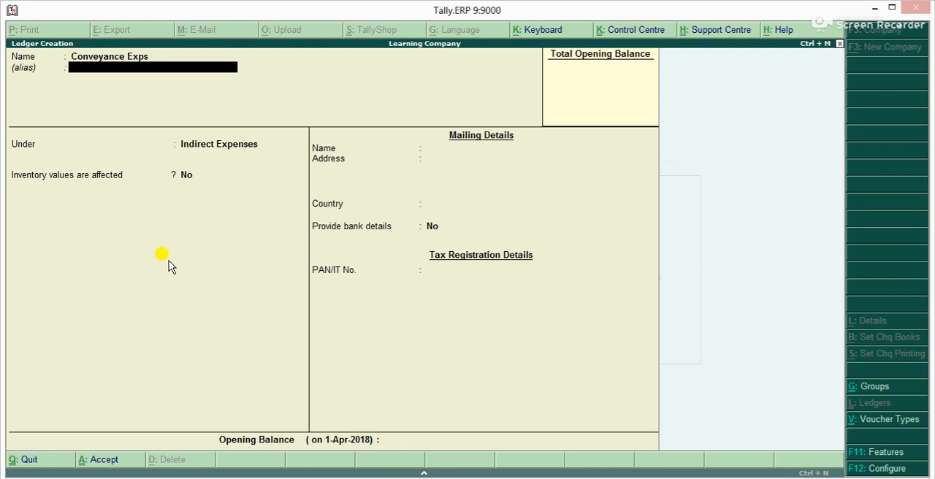
text(1)
key(Return)
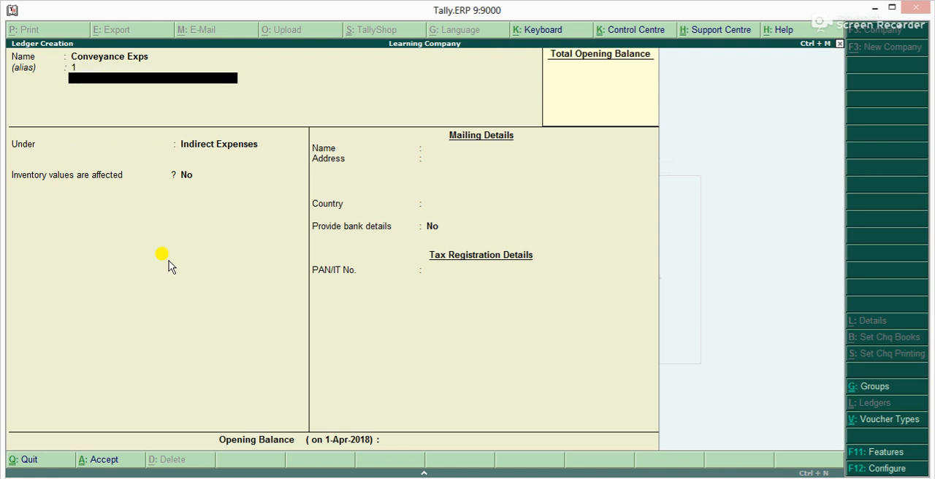
key(Return)
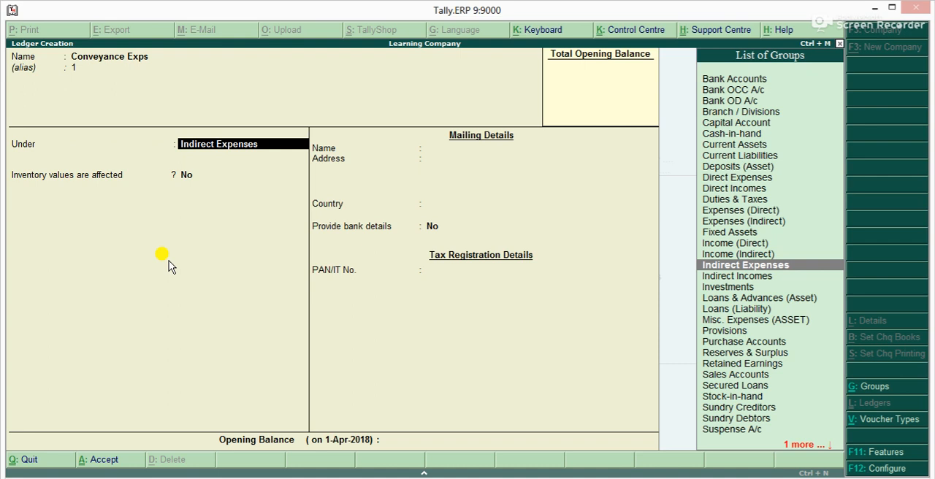
key(ctrl+a)
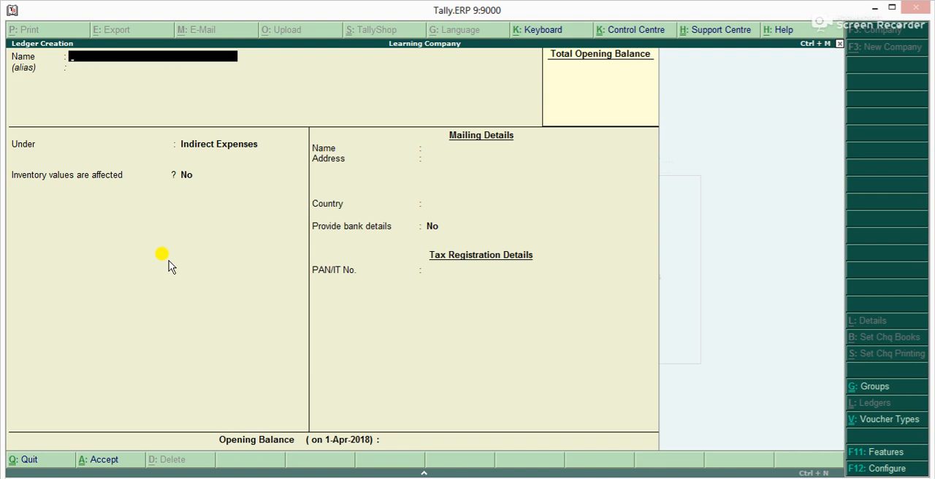
Start a new ledger named Abc under the Sundry Creditors group
text(Abc)
key(Return)
key(Return)
text(Su)
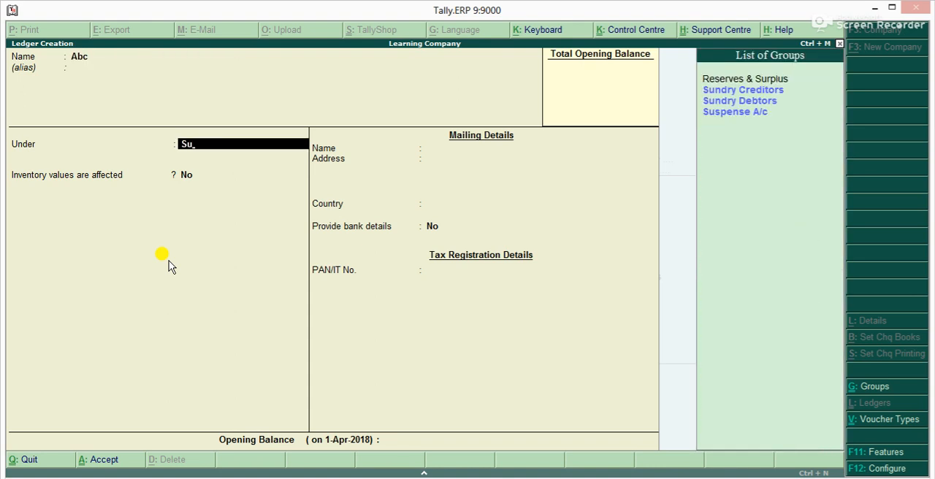
key(Return)
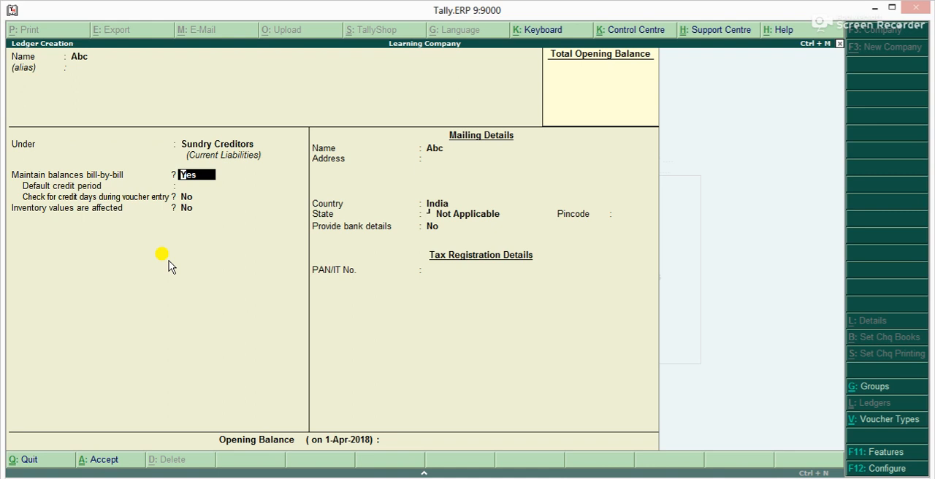
Keep bill-by-bill balances for Abc, set its default credit period to 30 days, and enable checking credit days during voucher entry
key(Return)
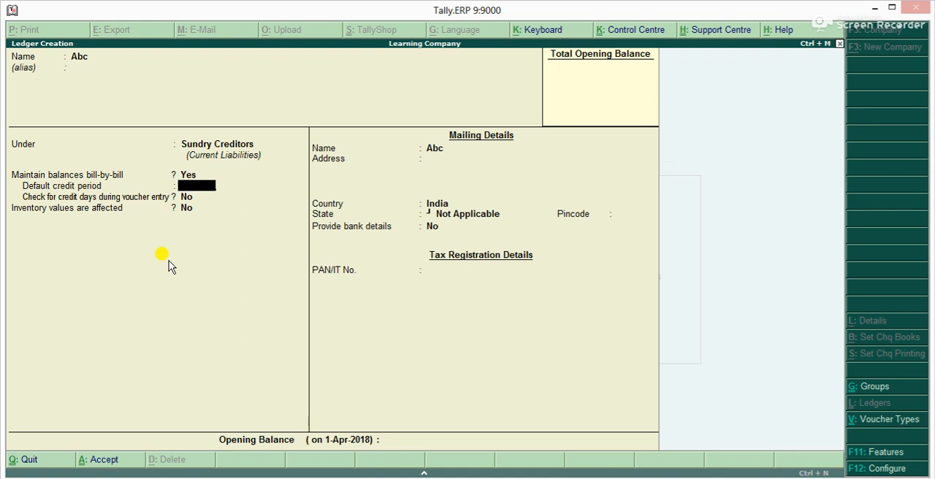
text(30)
key(Return)
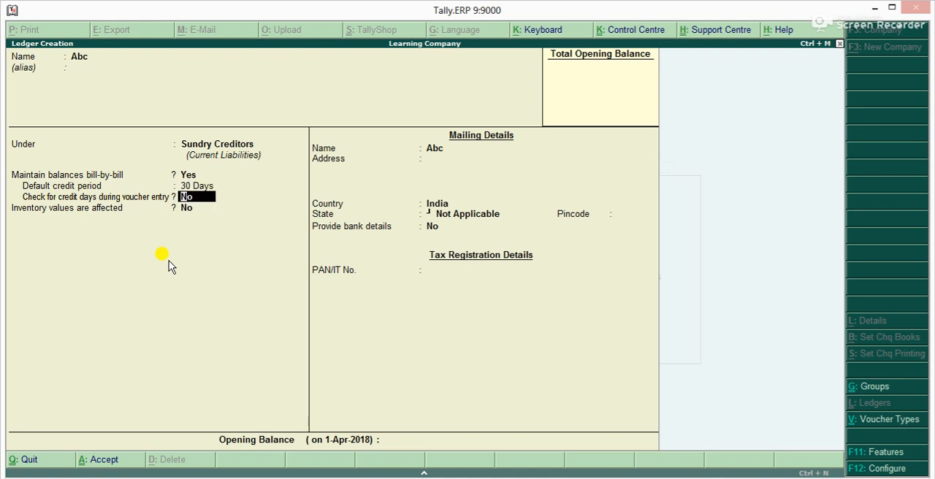
key(y)
key(Return)
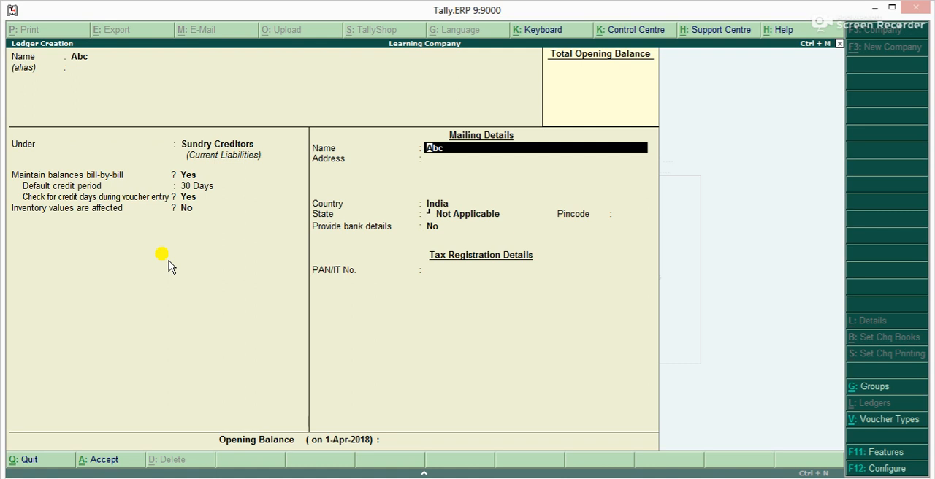
Save the Abc ledger and start a new ledger named Xyz under the Sundry Creditors group
key(ctrl+a)
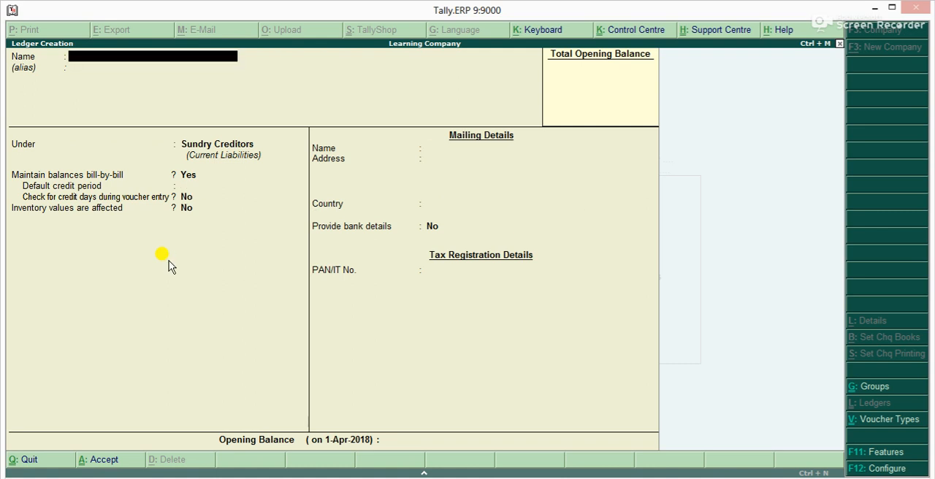
text(Xyz)
key(Return)
key(Return)
Keep bill-by-bill balances for Xyz, set a 30-day default credit period, enable checking credit days during voucher entry, and save the ledger
key(Return)
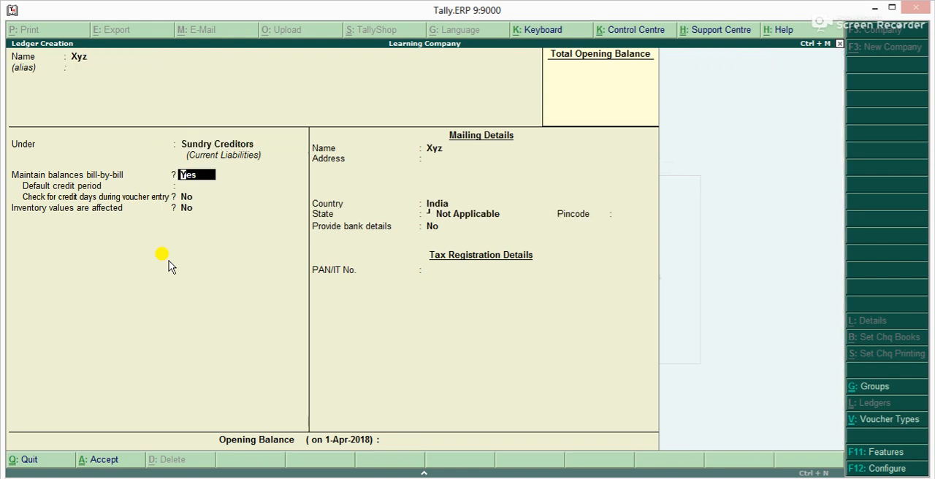
key(Return)
key(Return)
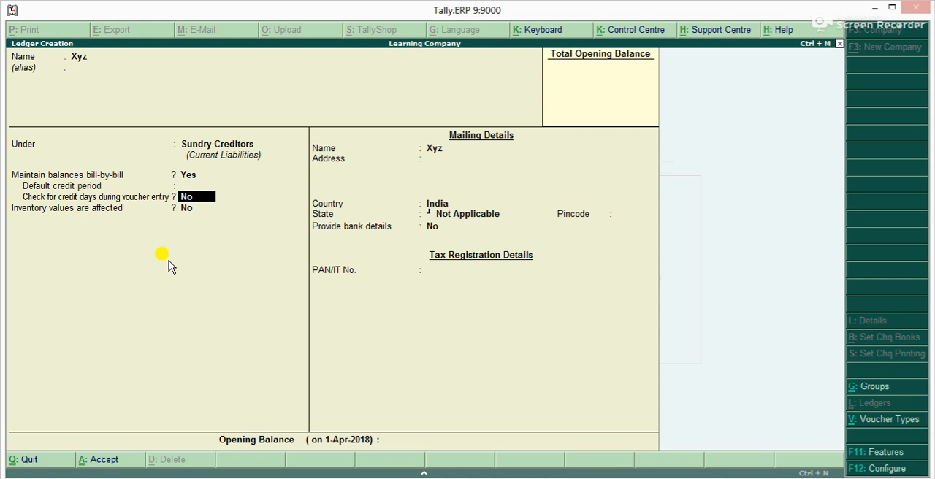
key(Up)
text(30)
key(Return)
key(y)
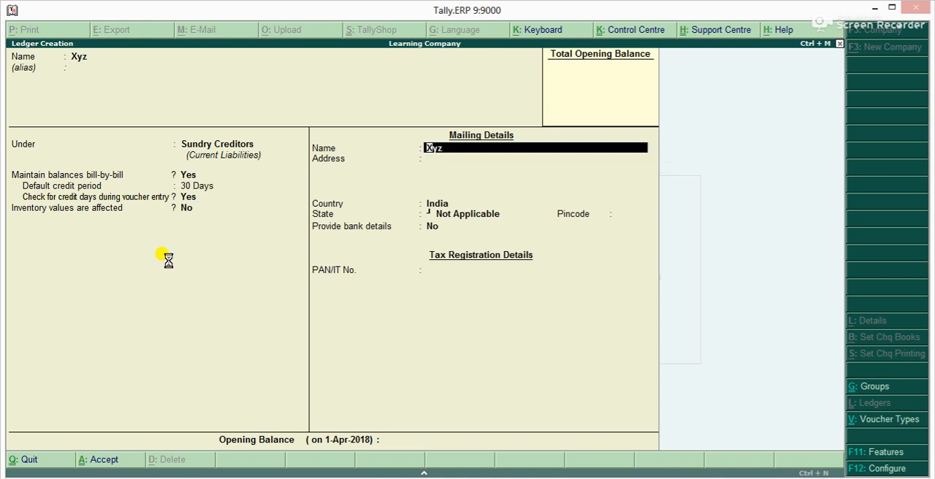
key(ctrl+a)
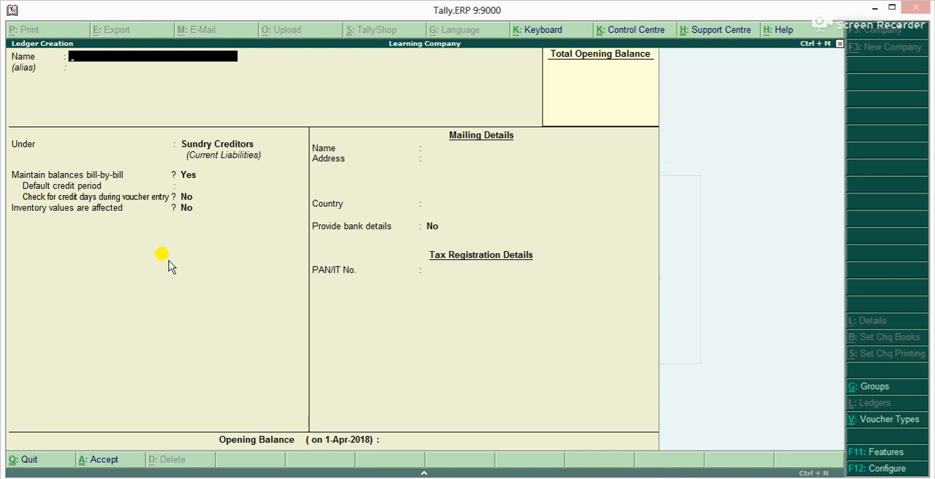
Start a new ledger named 123 under the Sundry Debtors group
text(123)
key(Return)
key(Return)
text(S)
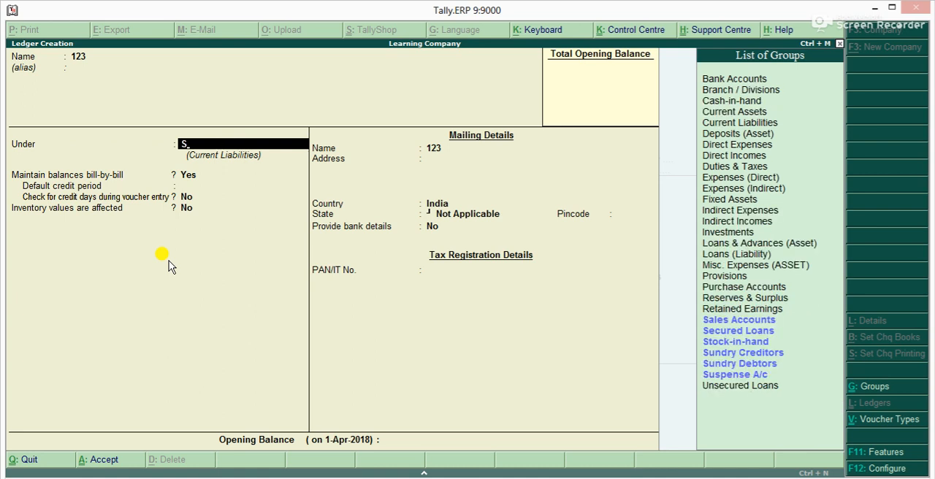
text(u)
key(Down)
key(Return)
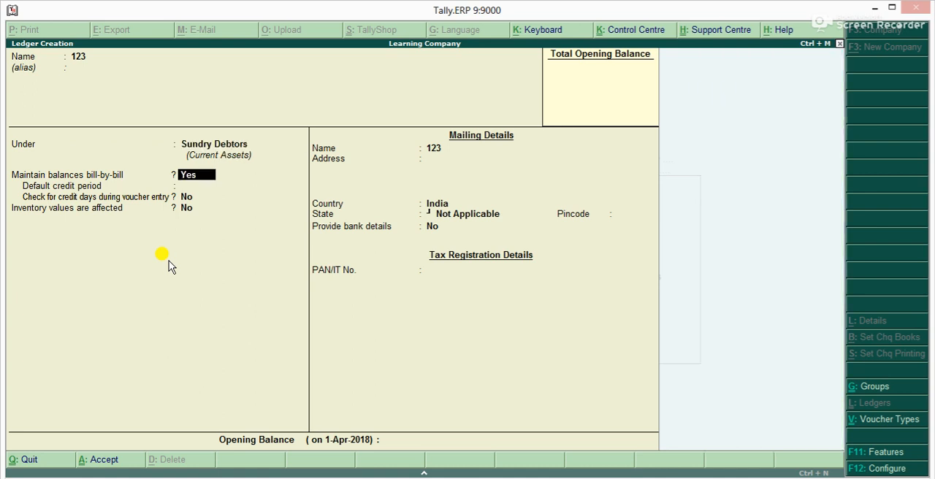
Keep bill-by-bill balances for ledger 123, set a 30-day default credit period, enable checking credit days during voucher entry, and save it
key(Return)
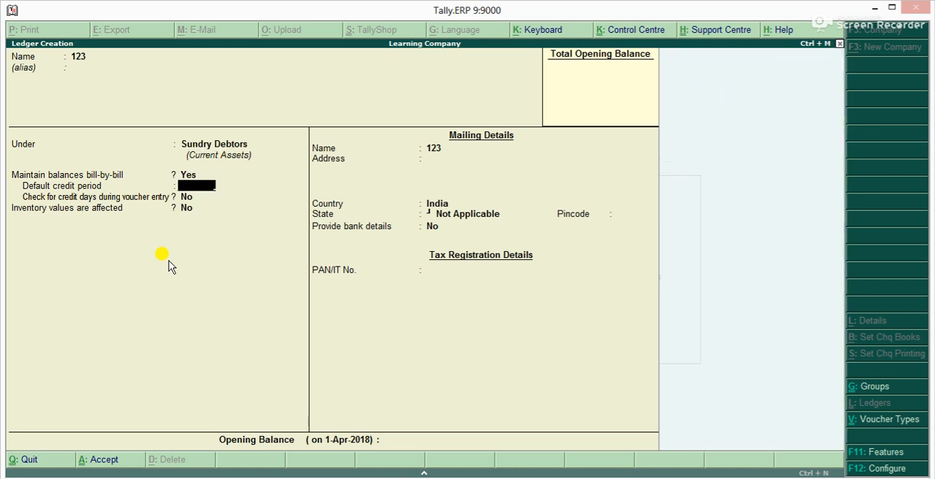
text(30)
key(Return)
text(y)
key(Return)
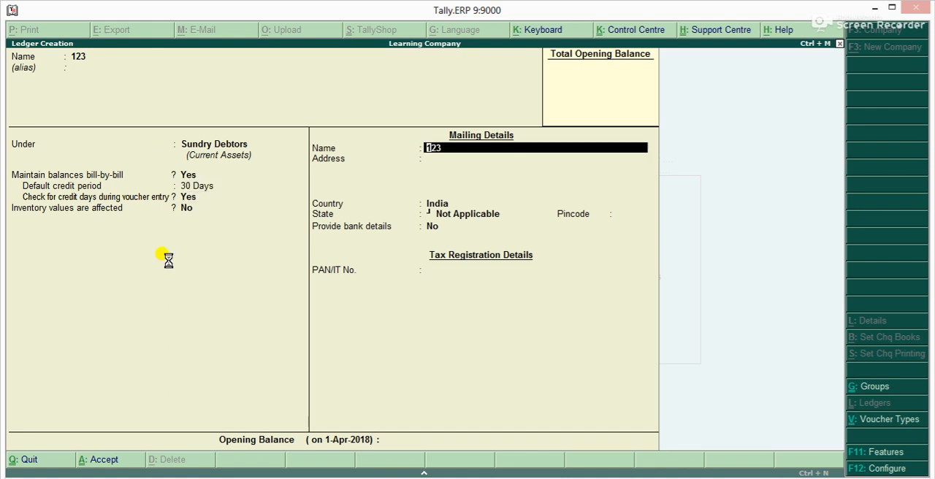
key(ctrl+a)
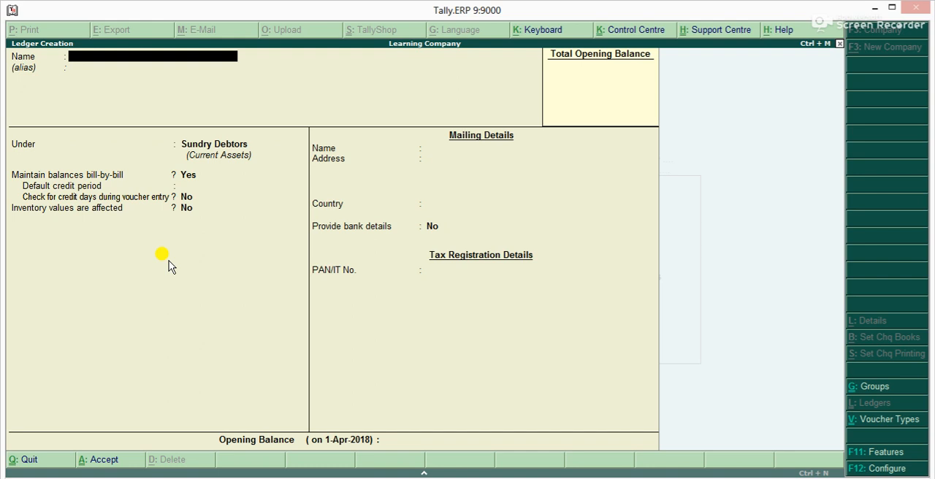
Quit ledger creation and return to the Gateway of Tally
key(Escape)
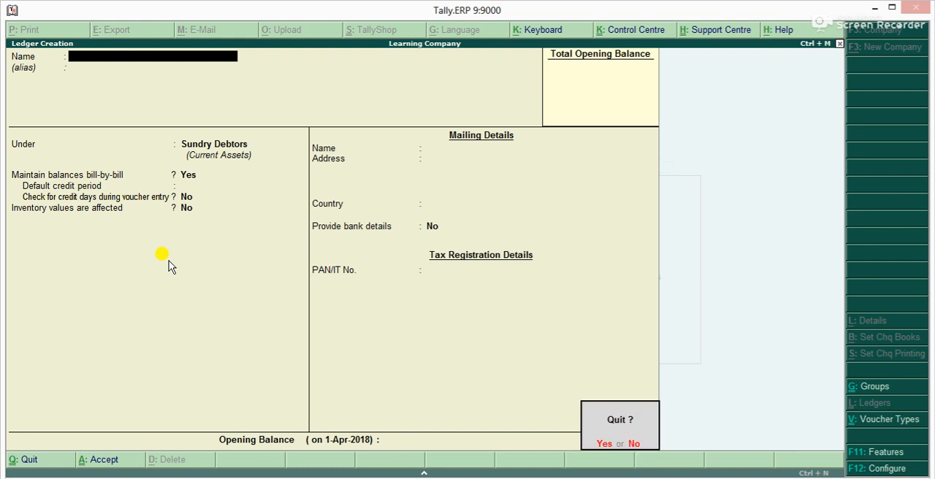
key(y)
key(Escape)
key(Escape)
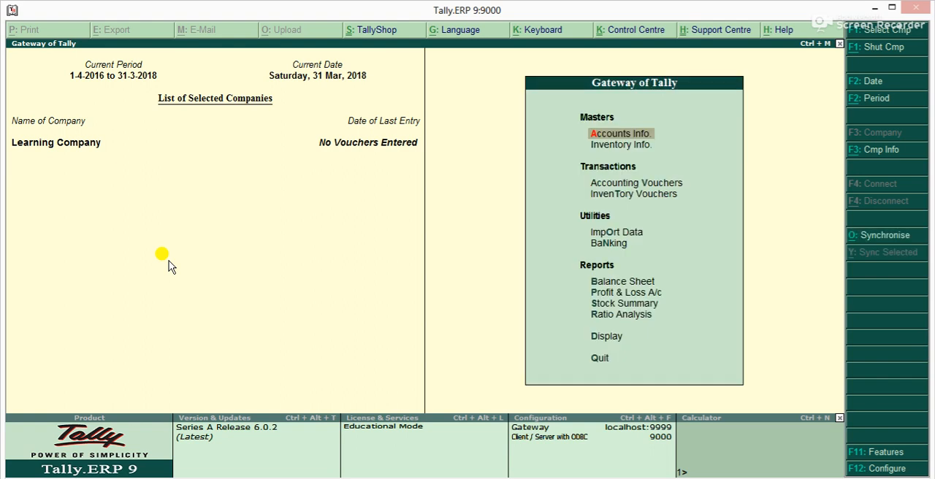
Open accounting voucher creation for the Learning Company
key(Down)
key(Up)
key(Down)
key(Up)
key(Down)
key(Up)
key(Down)
key(Down)
key(Down)
key(Up)
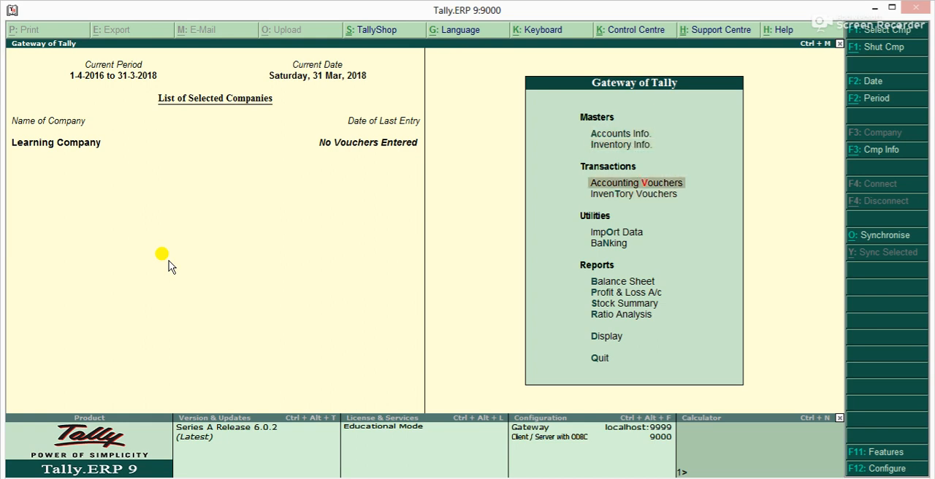
key(Return)
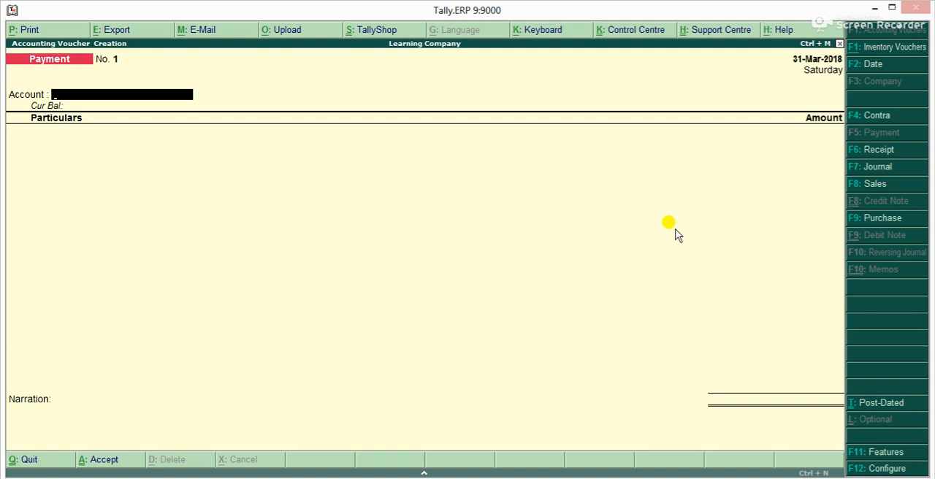
Show the Purchase and Sales voucher types, and switch the voucher to Receipt
key(F9)
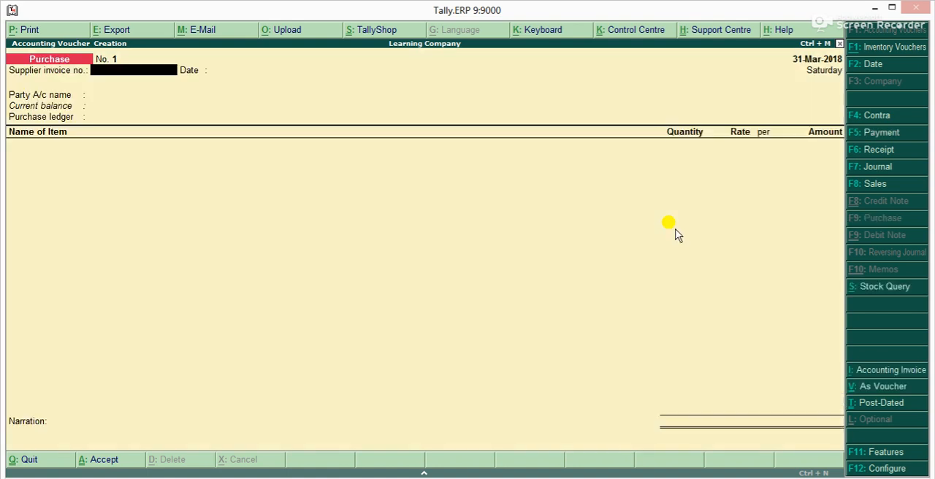
key(F8)
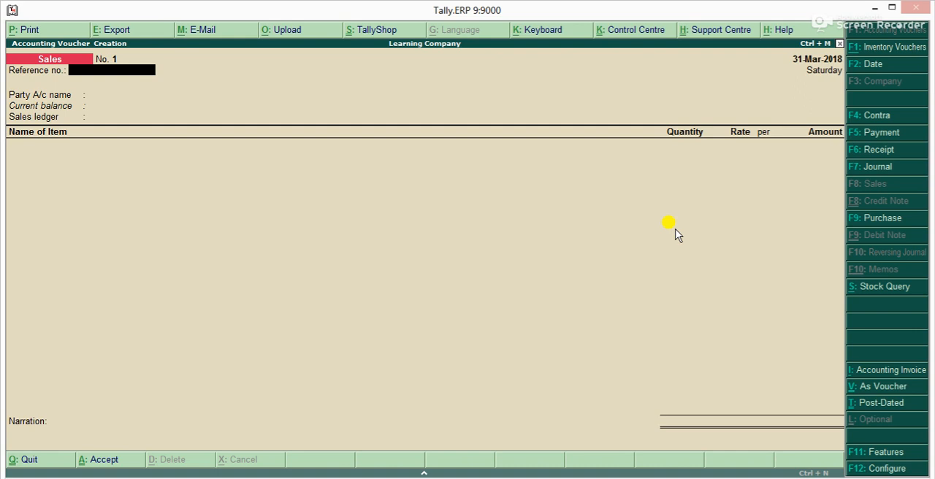
key(F6)
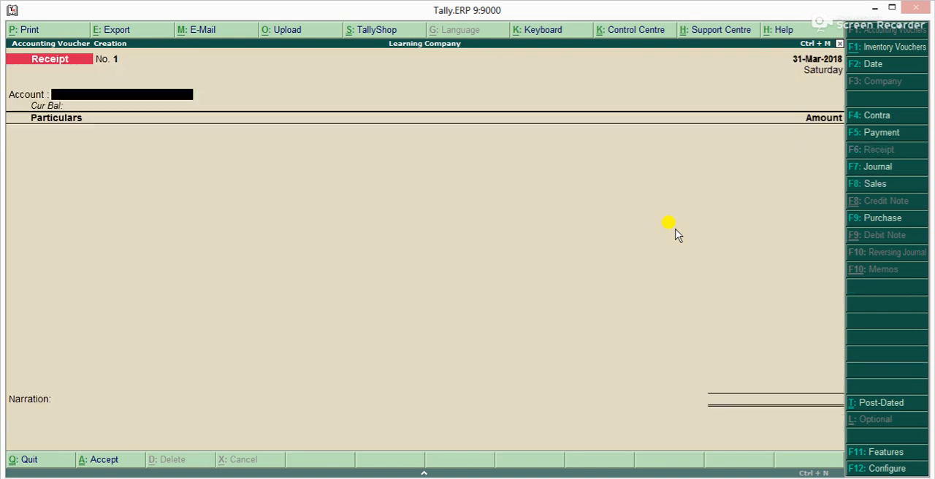
key(F2)
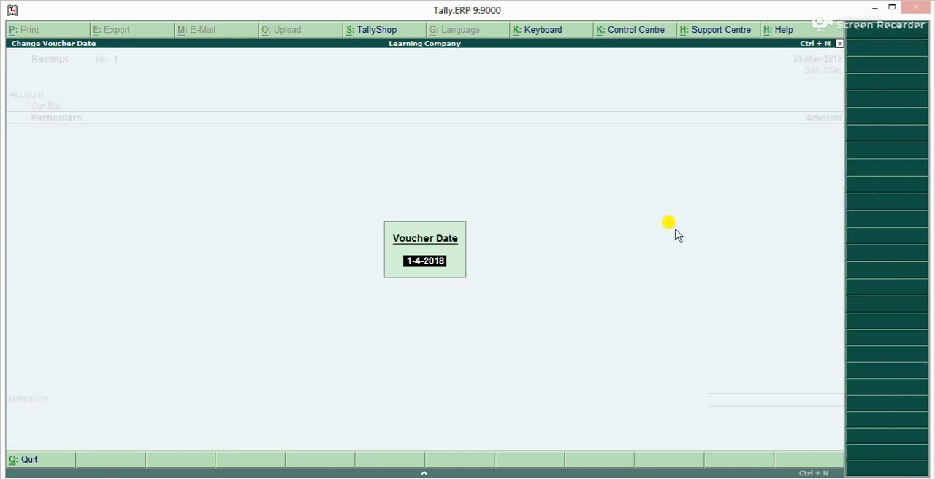
key(Escape)
key(Escape)
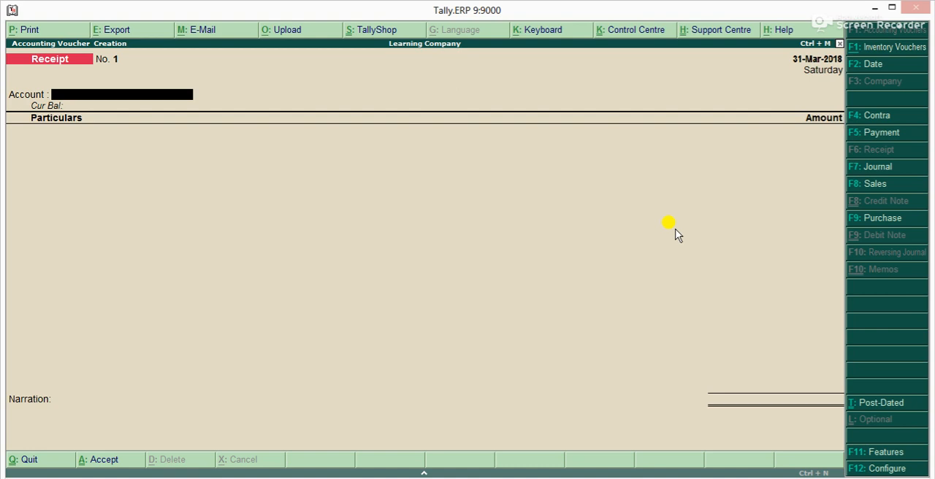
Try to enter a receipt dated 31-Mar-2018 with Cash as the account and Capital Ac credited for 10,000
text(Ca)
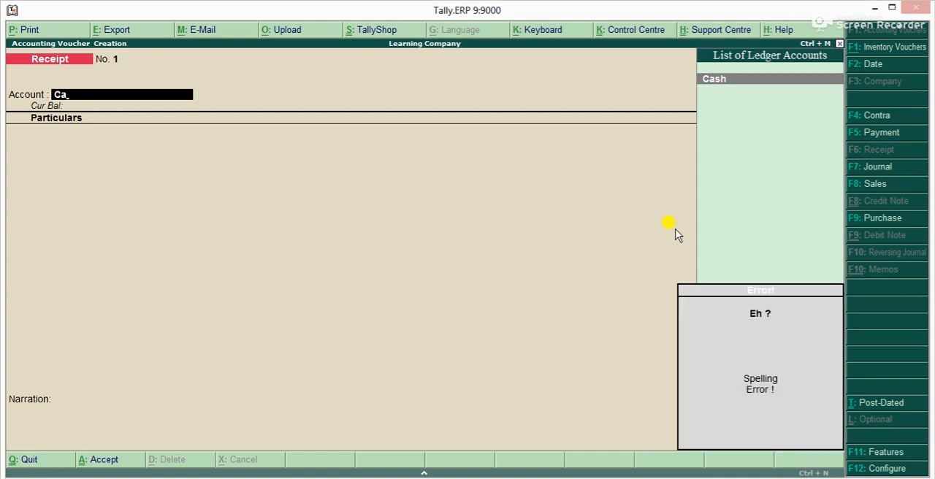
key(BackSpace)
key(BackSpace)
text(Ca)
key(Return)
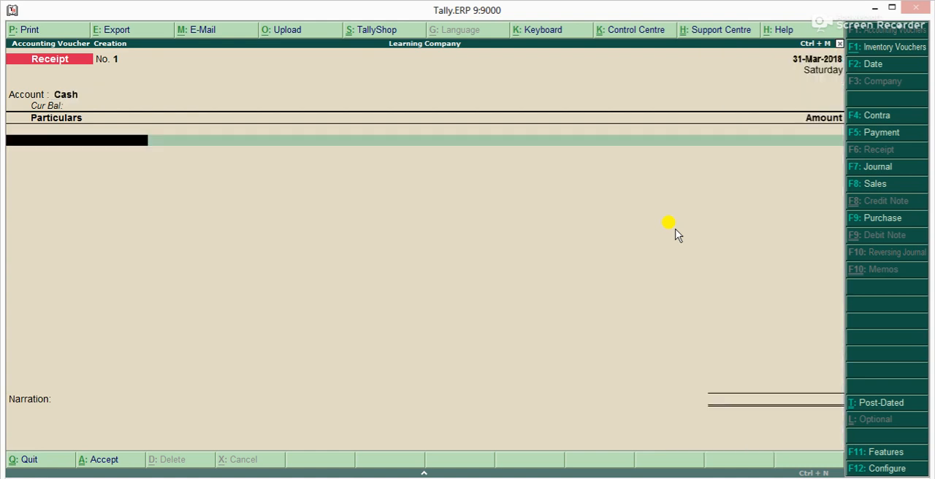
text(Capital Ac)
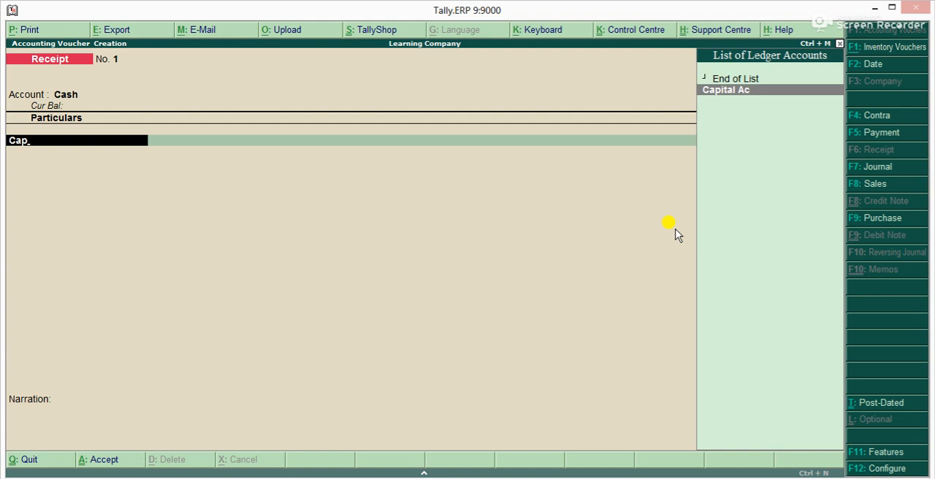
key(Return)
text(10,000)
key(Return)
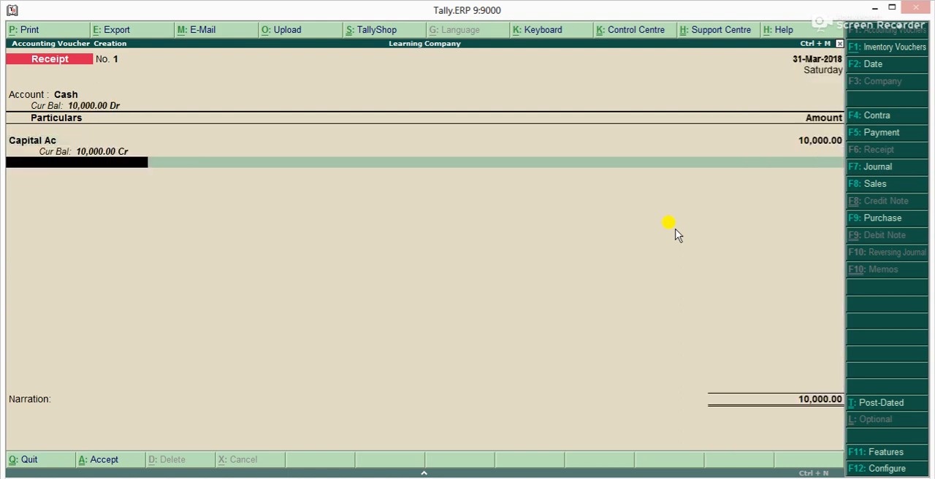
Try to save the receipt with the narration Being, and discard the voucher
key(Return)
text(Being)
key(Return)
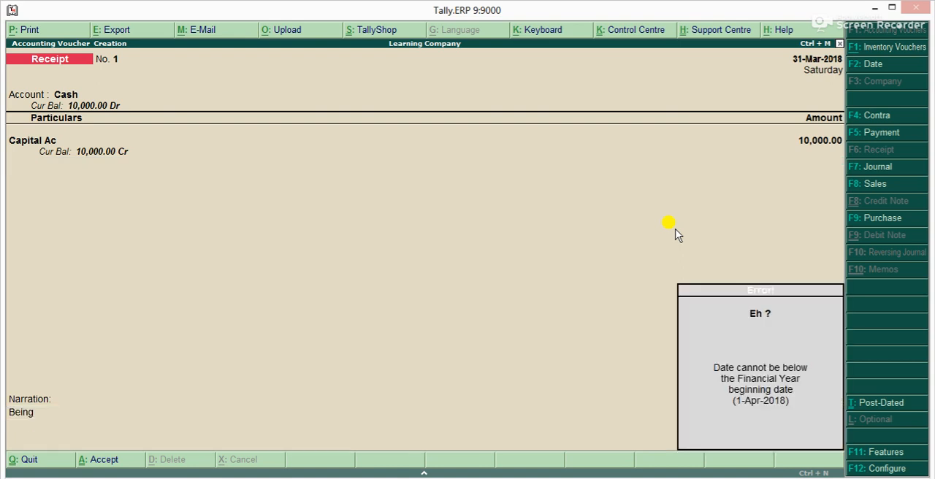
key(Return)
key(Return)
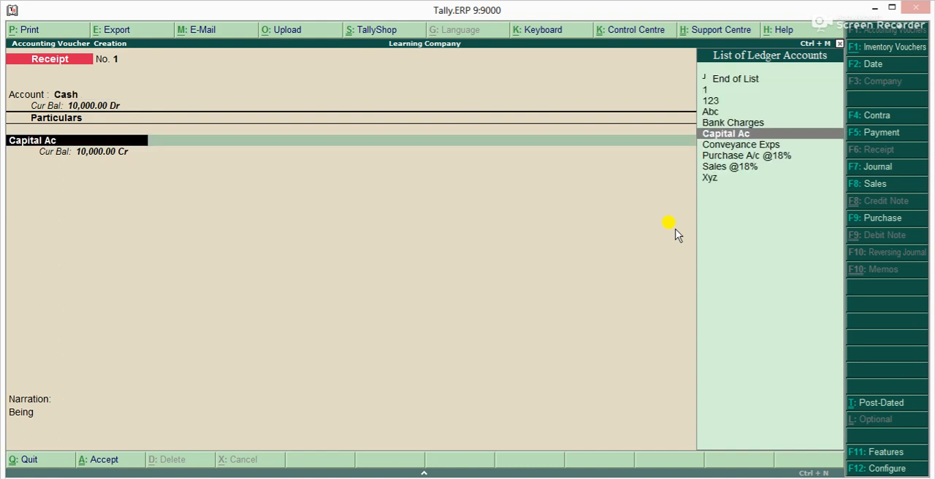
key(Escape)
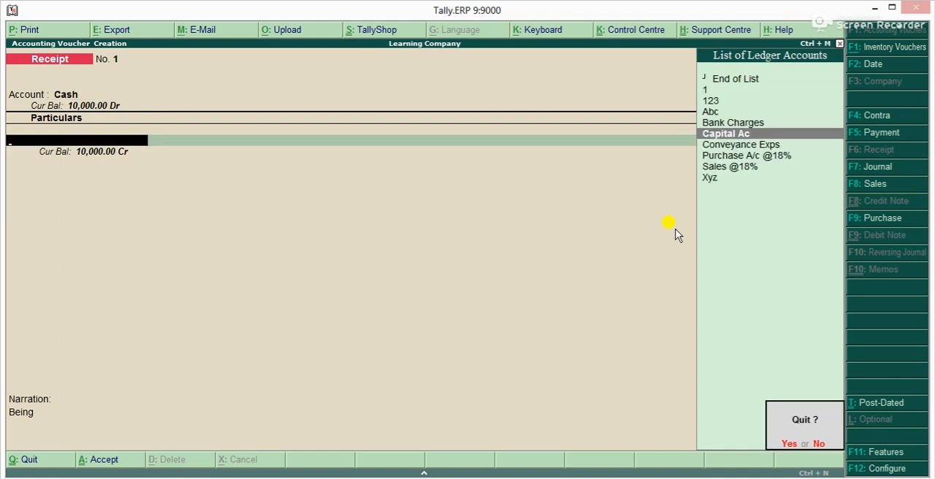
key(y)
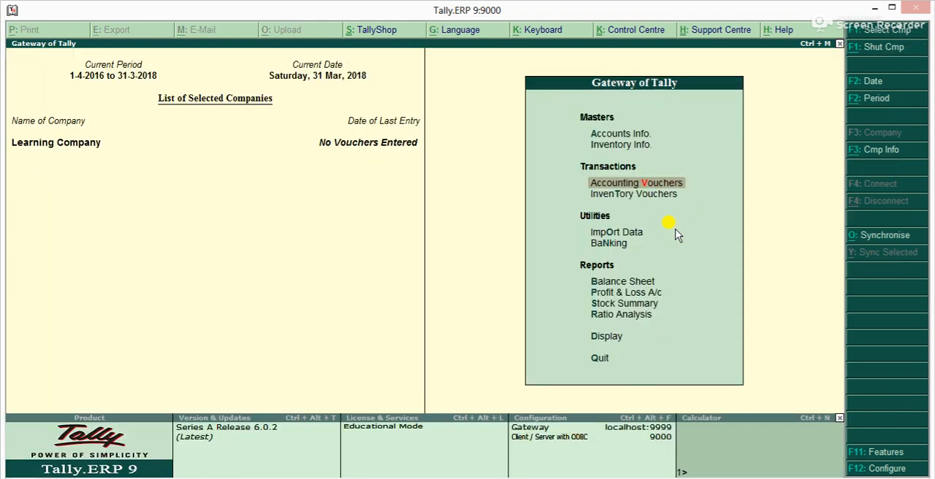
Change the company's current period to run from 1-4-2018 to 31-3-2019
key(alt+F2)
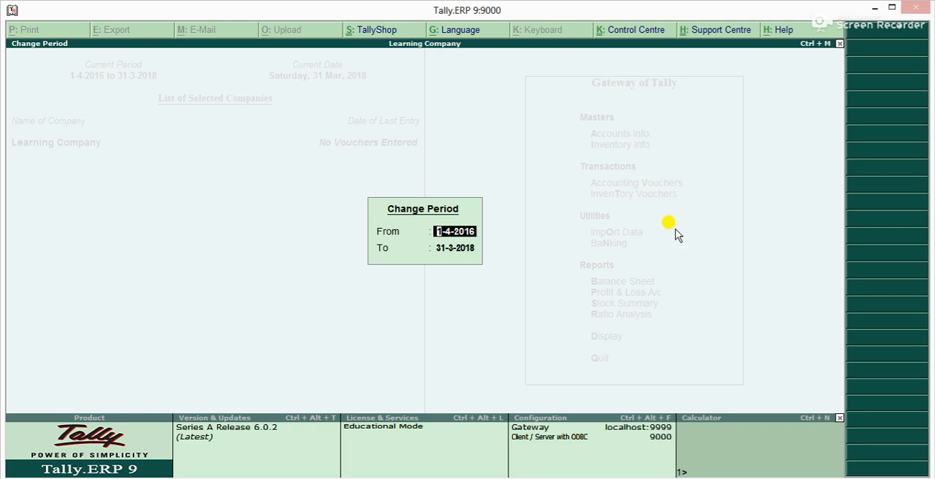
key(BackSpace)
text(a18)
key(Return)
text(m19)
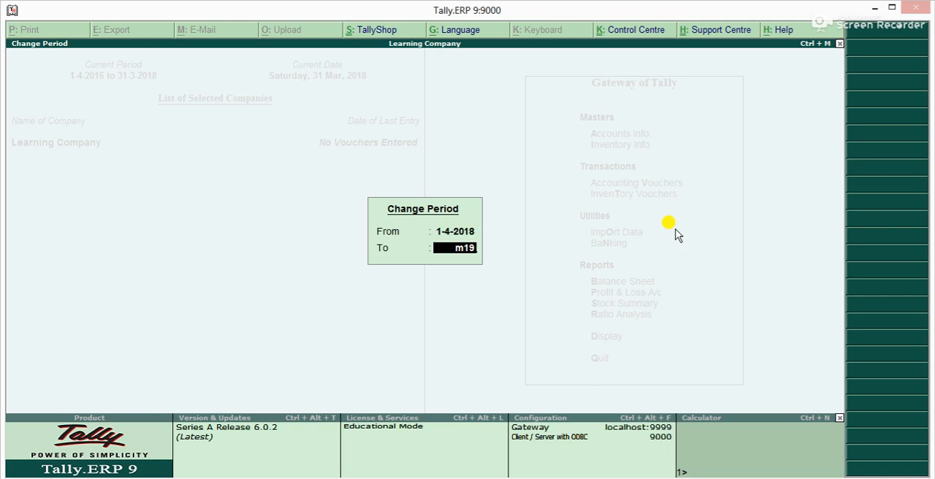
key(Return)
Reopen accounting voucher creation with the Receipt voucher type
key(Down)
key(Up)
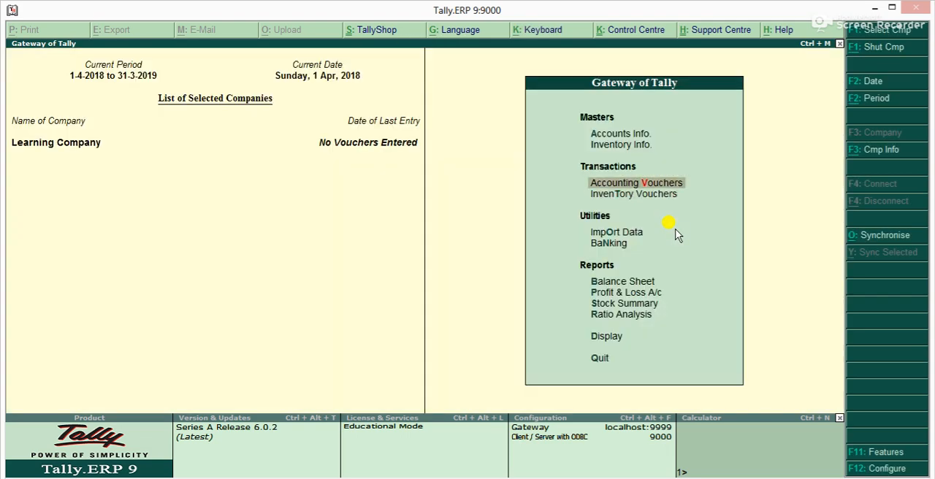
key(Up)
key(Down)
key(Return)
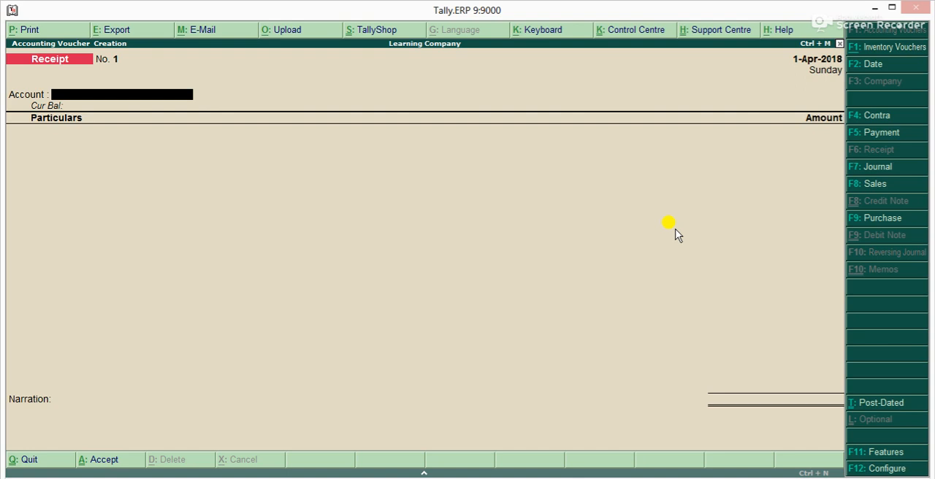
Record the receipt voucher with Cash as the account, Capital Ac credited for 10,000 and the narration Being
text(Ca)
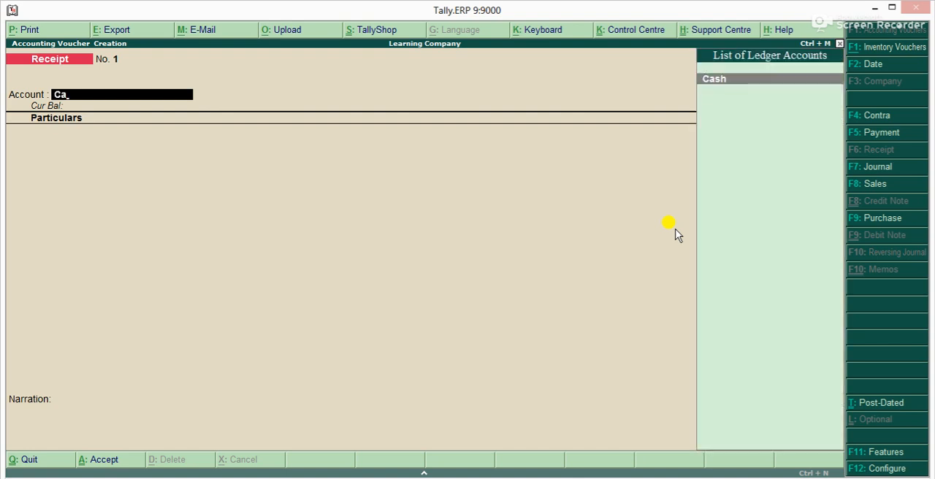
key(Return)
text(Ca)
key(Return)
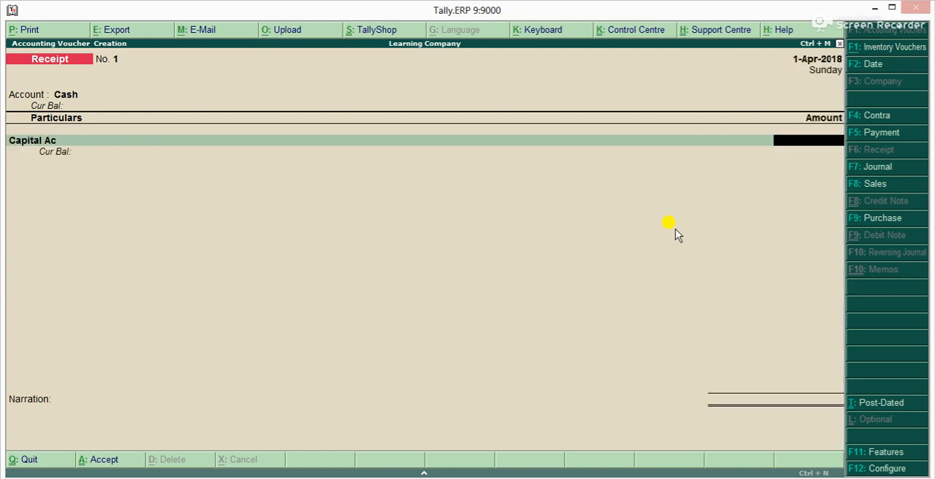
text(10000)
key(Return)
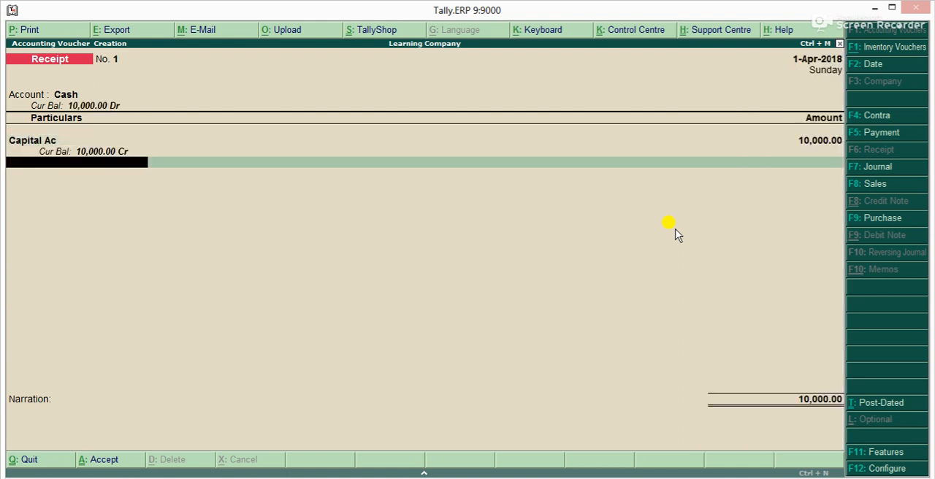
key(Return)
text(Being)
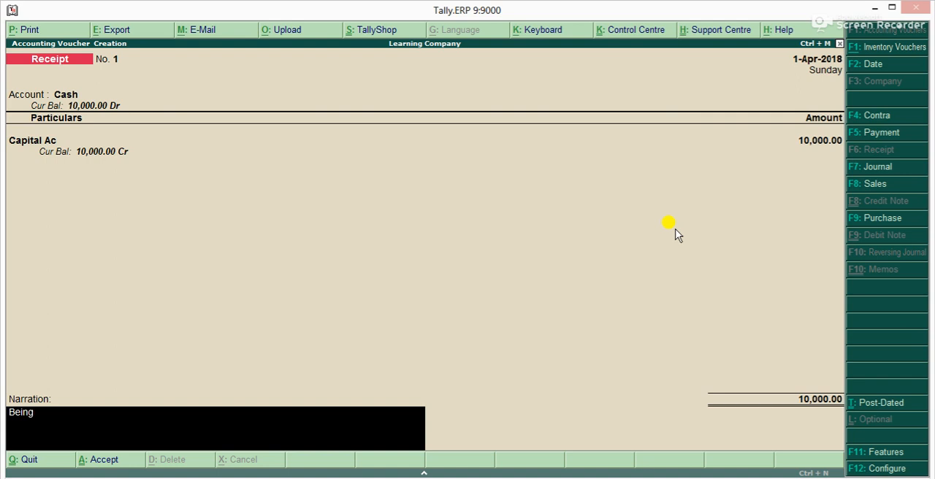
key(Return)
key(Return)
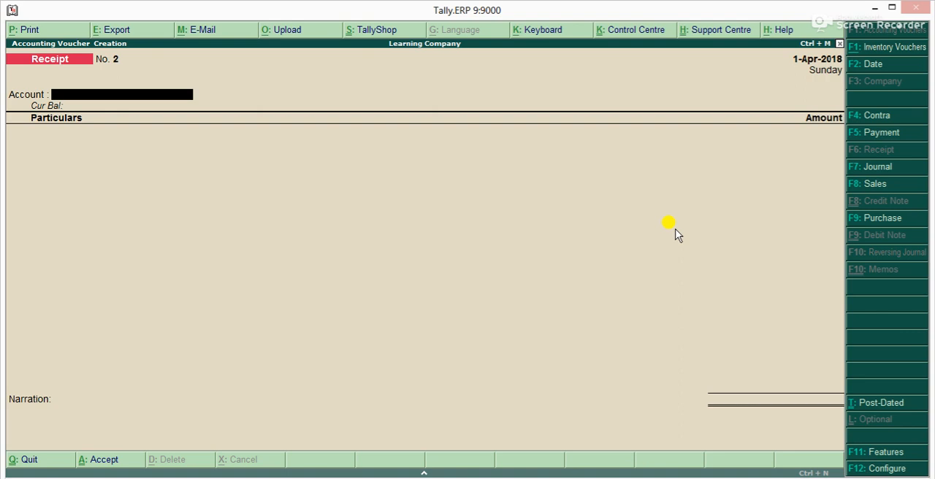
Record a contra voucher with Bank A/c as the account and Cash for 5,000, accepting the default bank allocation
key(F4)
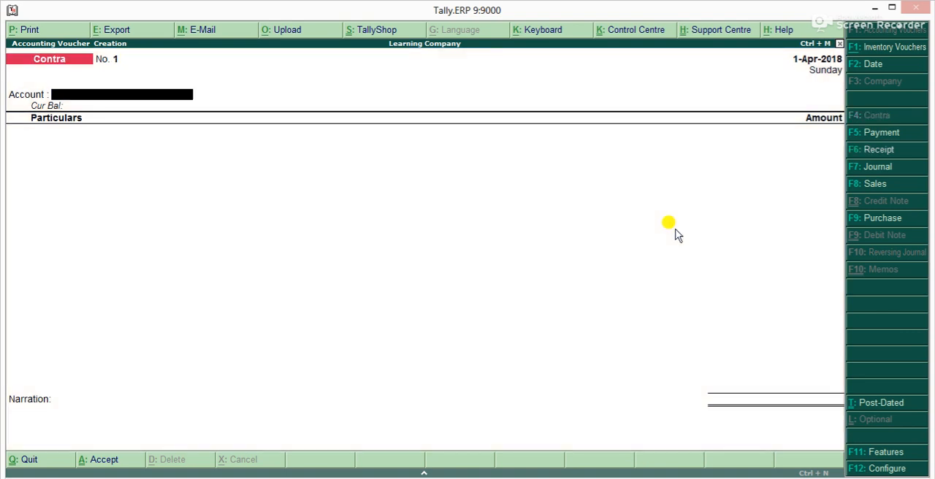
text(Ba)
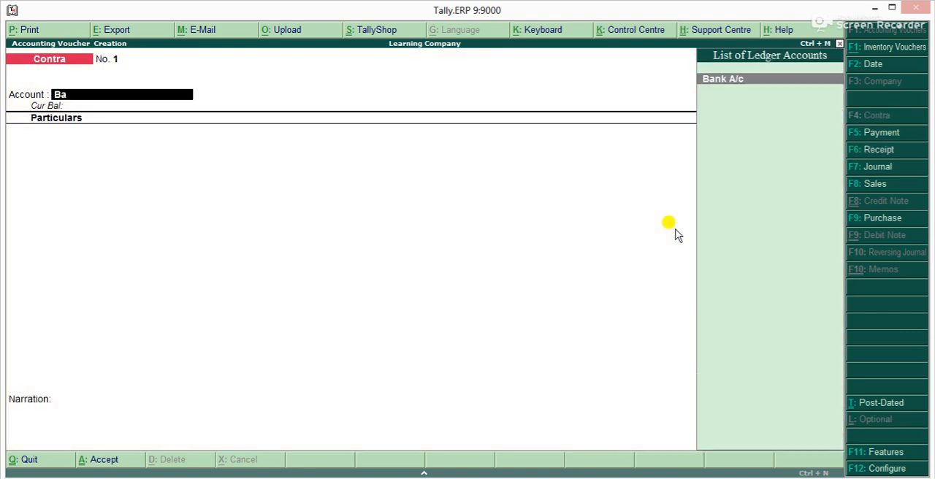
key(Return)
text(Ca)
key(Return)
text(5000)
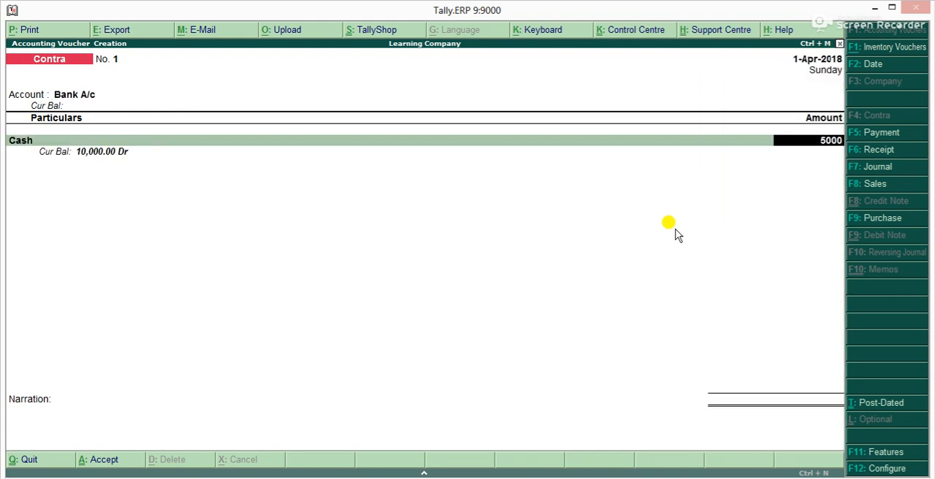
key(Return)
key(Return)
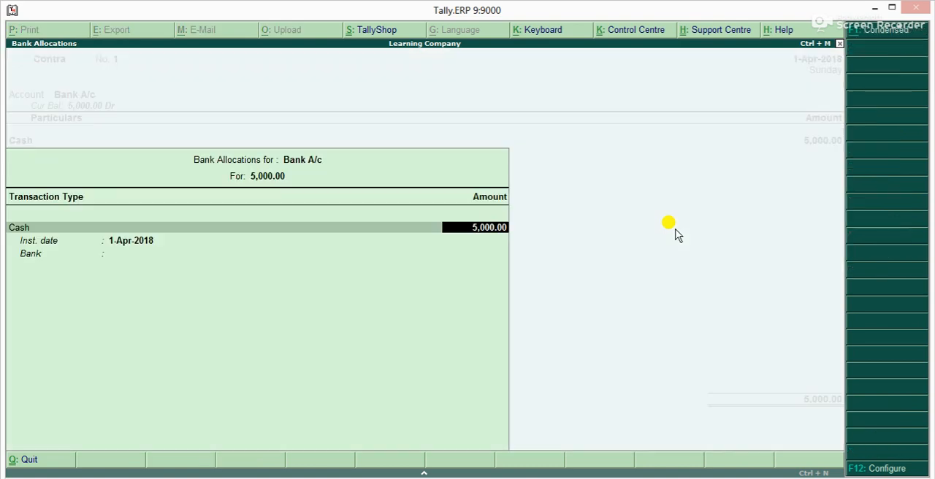
key(Return)
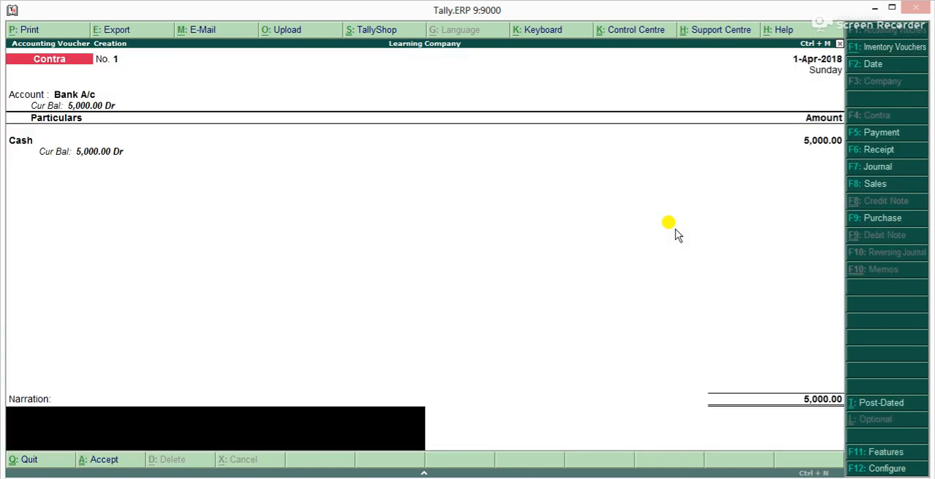
key(Return)
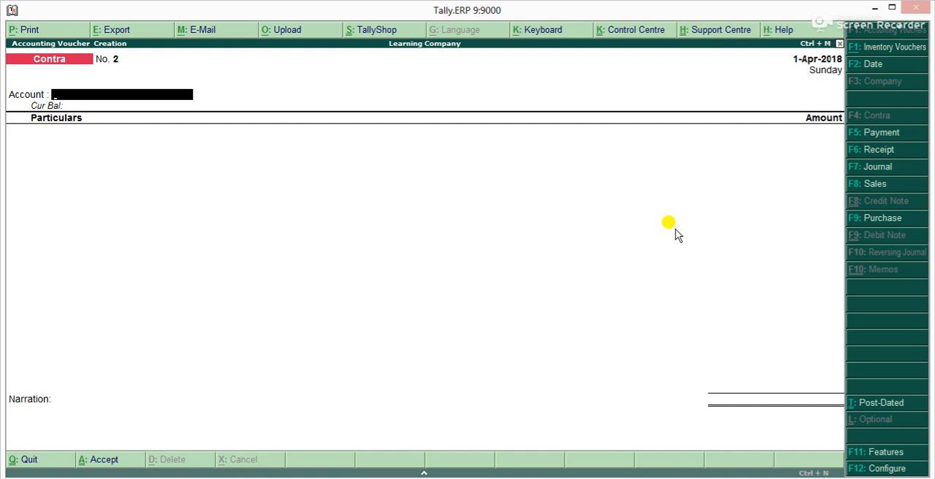
key(F9)
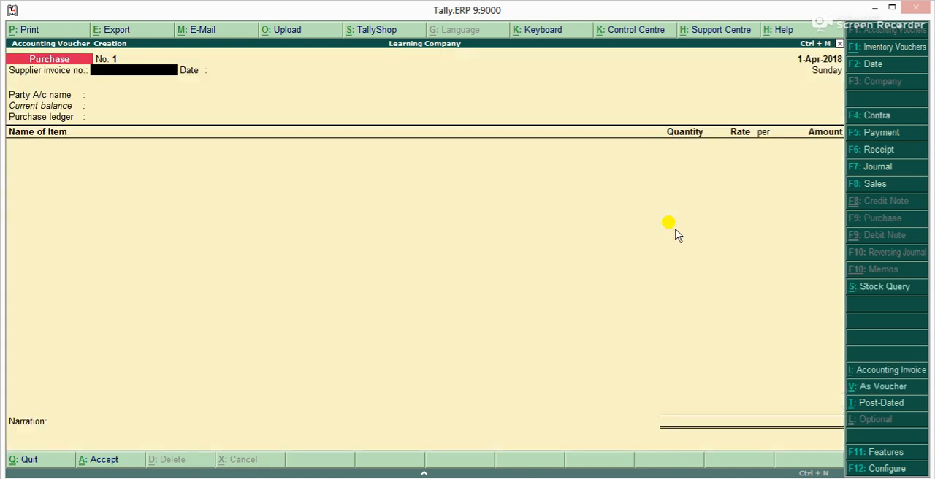
text(1)
key(Return)
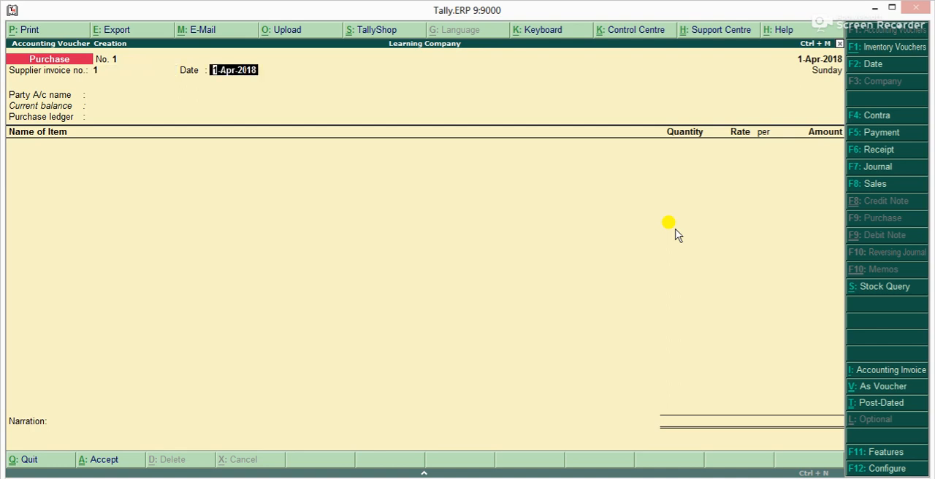
key(Return)
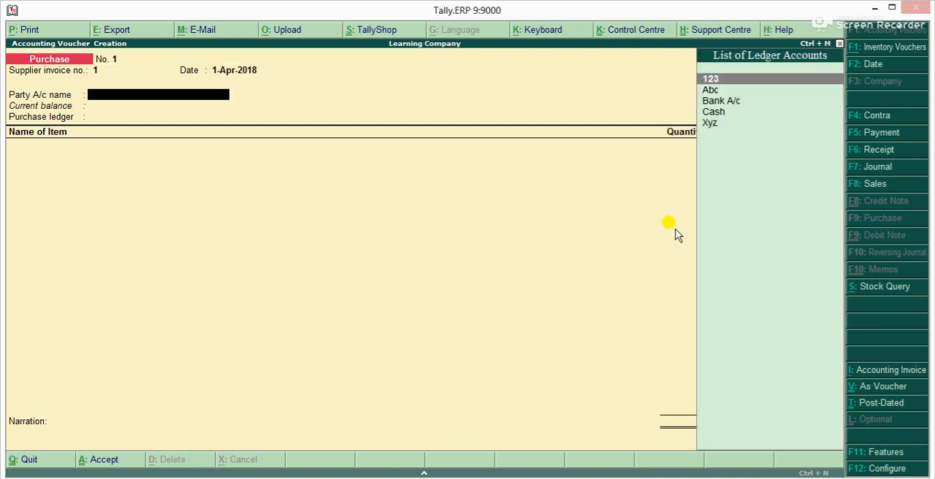
key(Down)
key(Return)
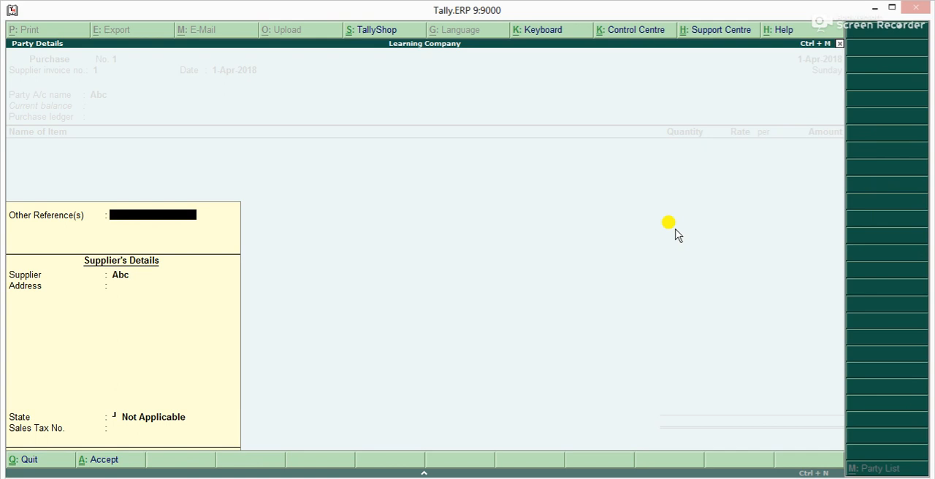
text(1)
key(Return)
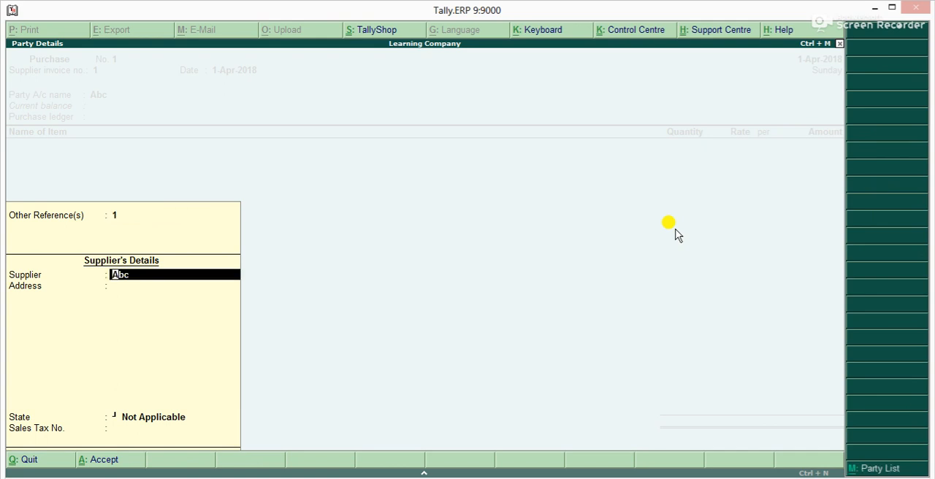
key(ctrl+a)
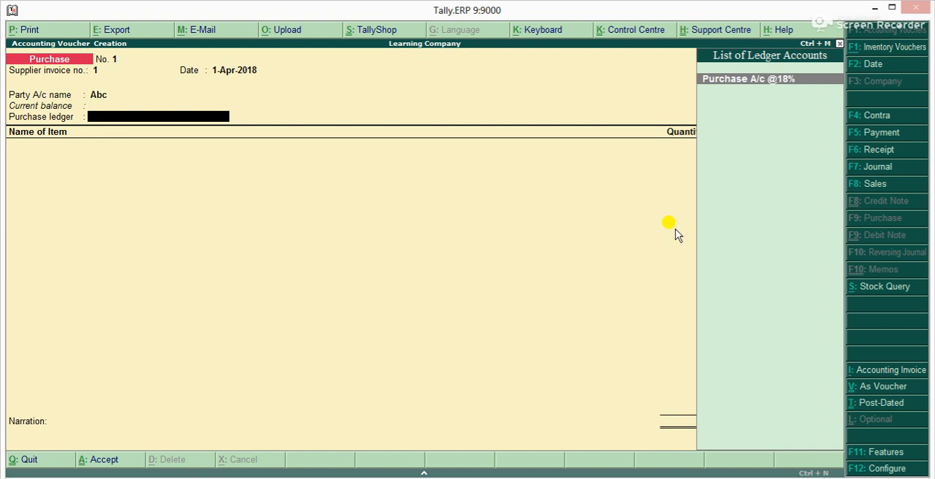
key(Return)
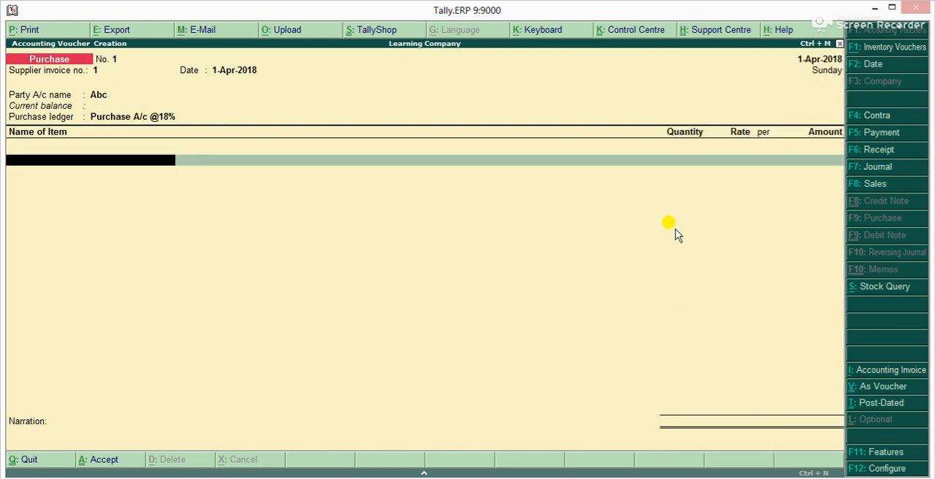
Add 1 No of the stock item Joy at a rate of 10 and save the purchase voucher
text(L)
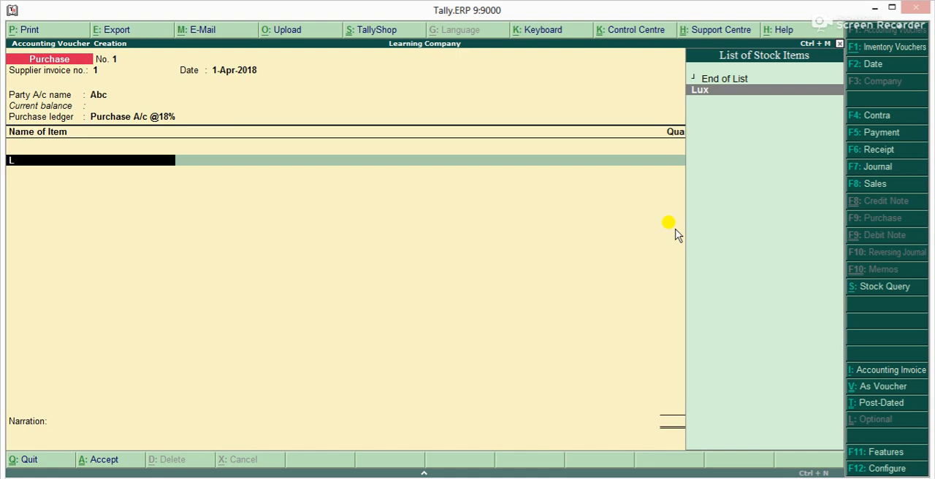
key(BackSpace)
text(J)
key(BackSpace)
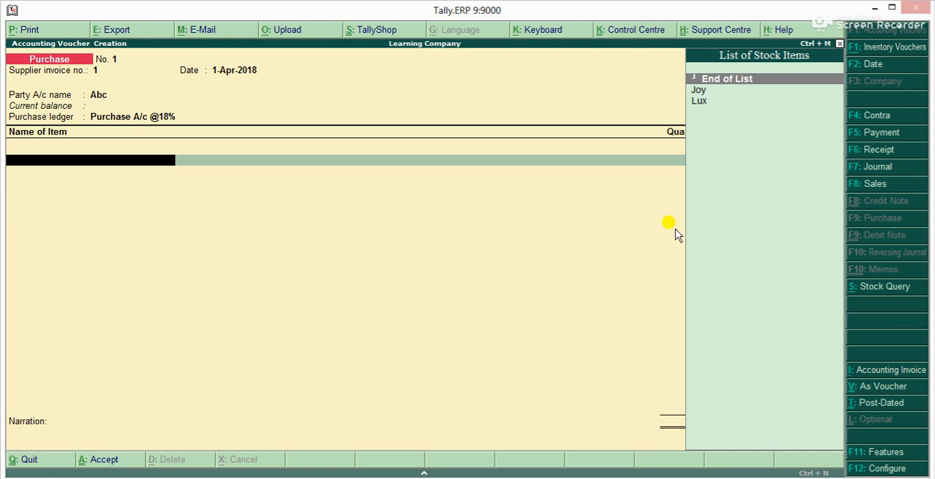
key(Down)
key(Return)
text(1)
key(Return)
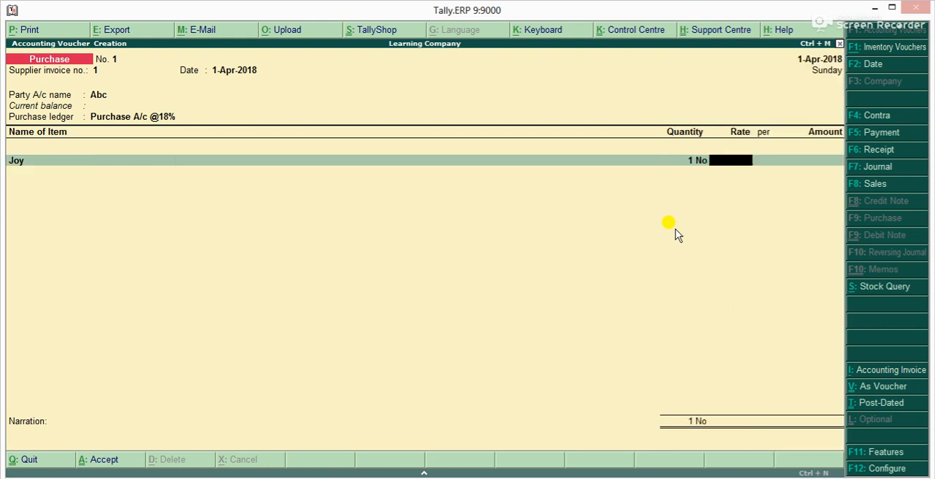
text(10)
key(Return)
key(Return)
key(Return)
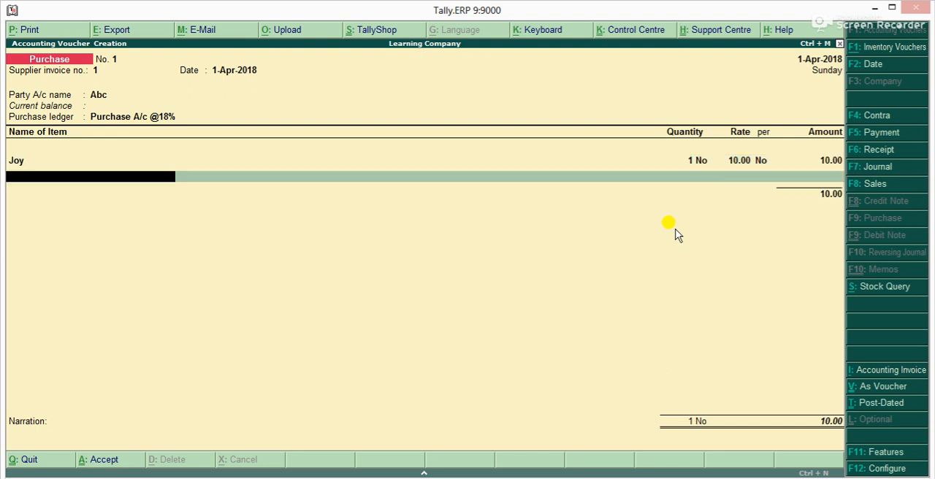
key(Return)
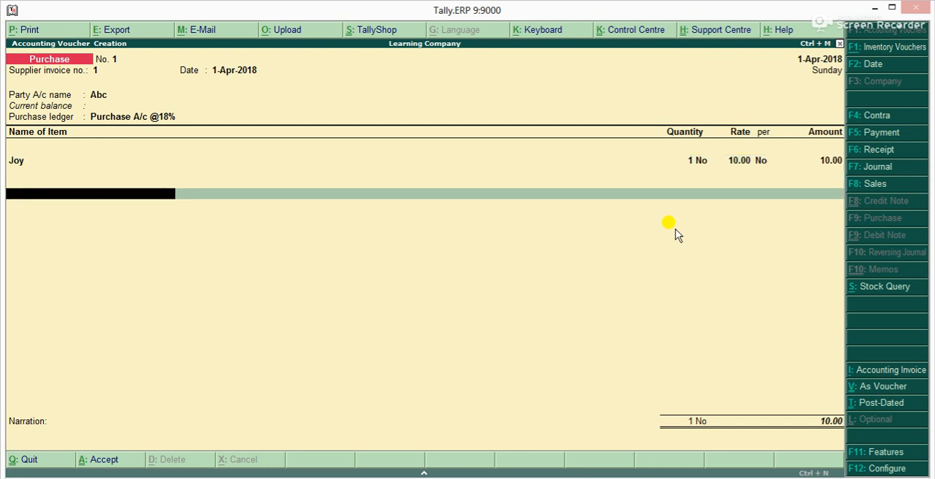
key(ctrl+a)
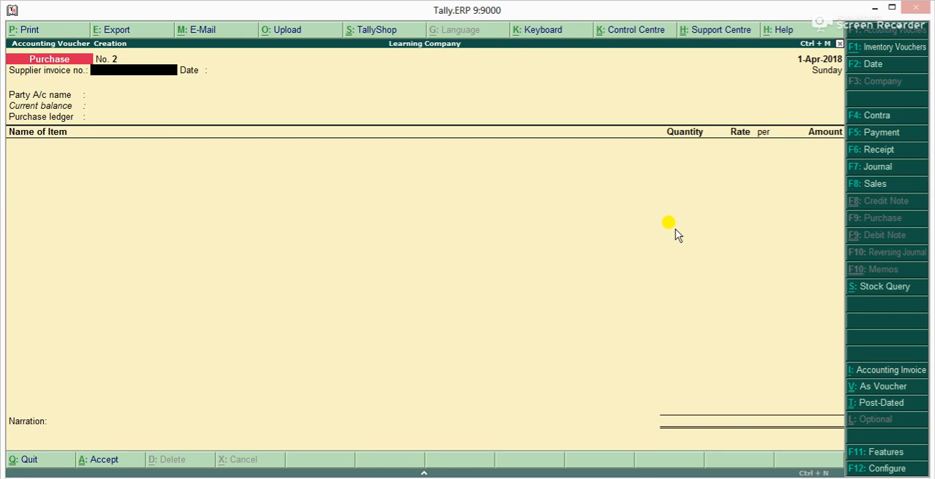
text(2)
key(Return)
key(Return)
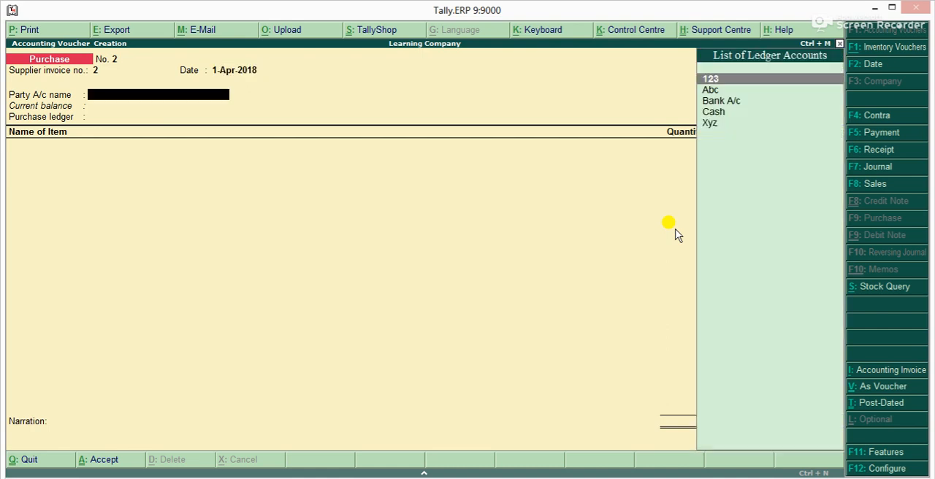
key(Down)
key(Down)
key(Down)
key(Down)
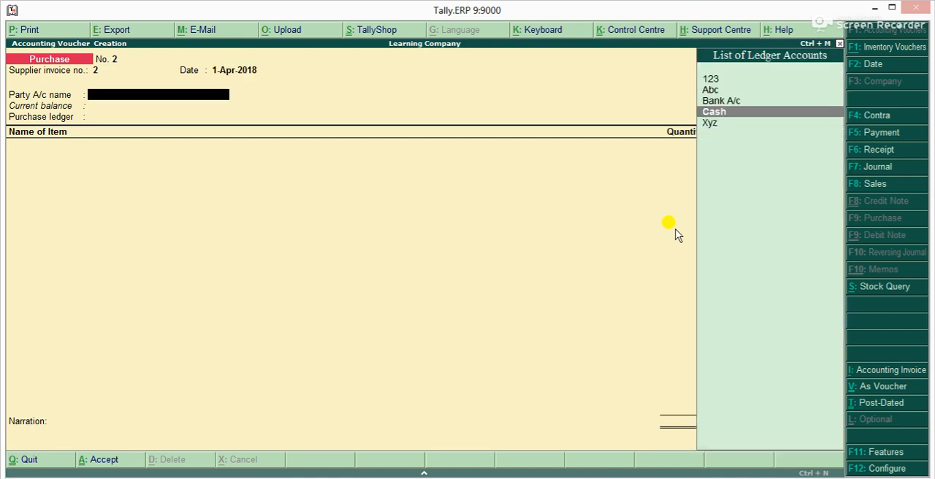
key(Return)
key(Return)
key(Return)
key(Return)
key(Return)
key(Return)
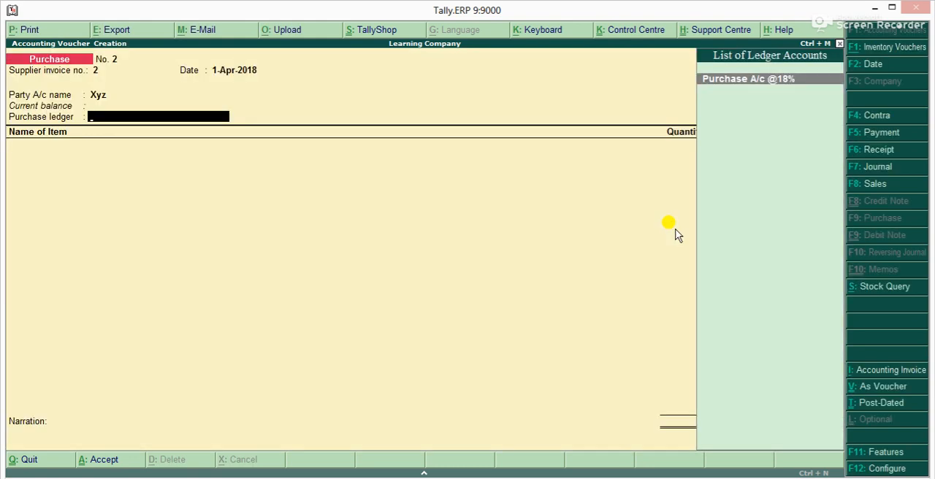
key(Return)
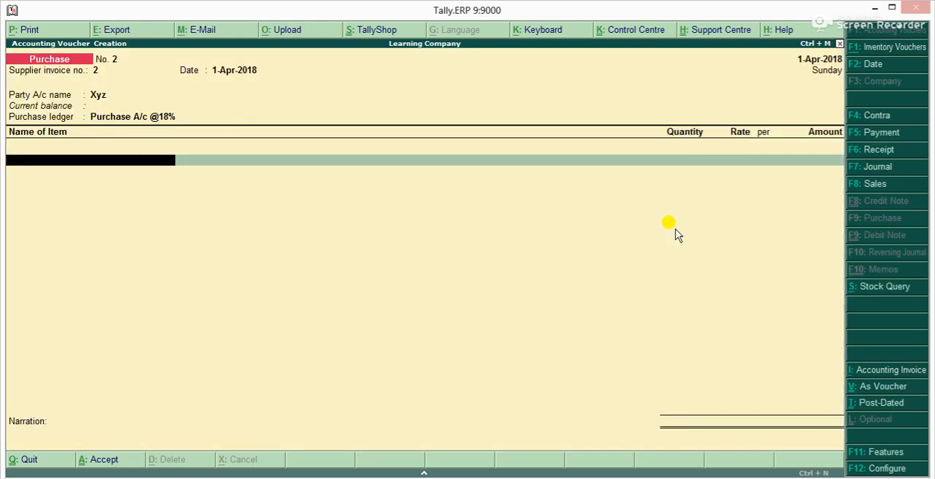
Add 1 No of the stock item Lux at a rate of 10 and save the second purchase voucher
text(Lu)
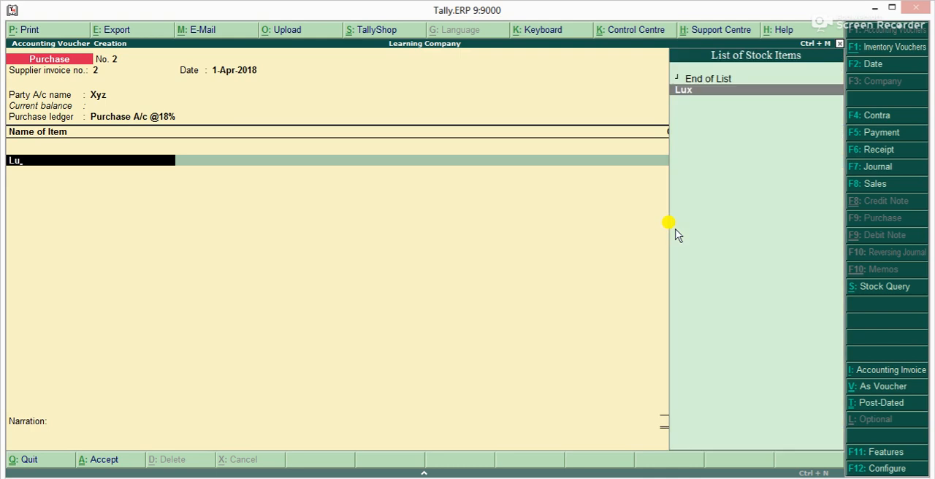
key(Return)
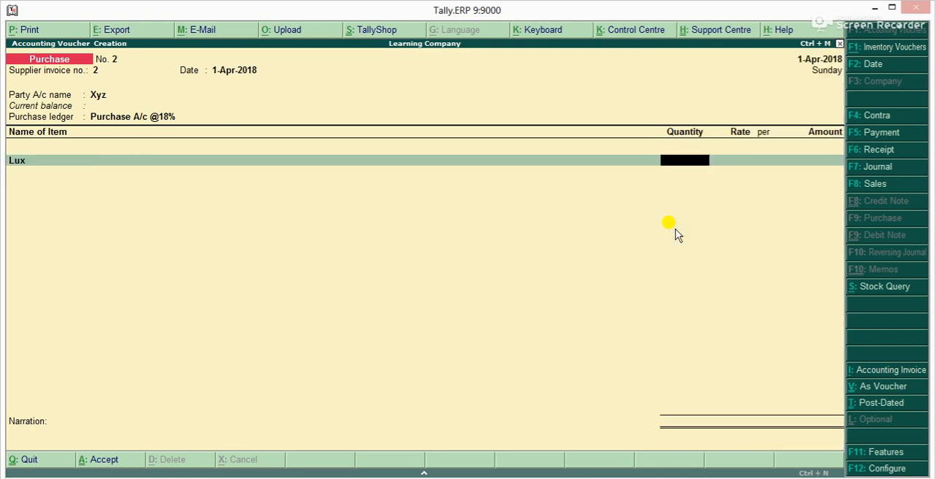
key(Return)
key(BackSpace)
key(BackSpace)
key(BackSpace)
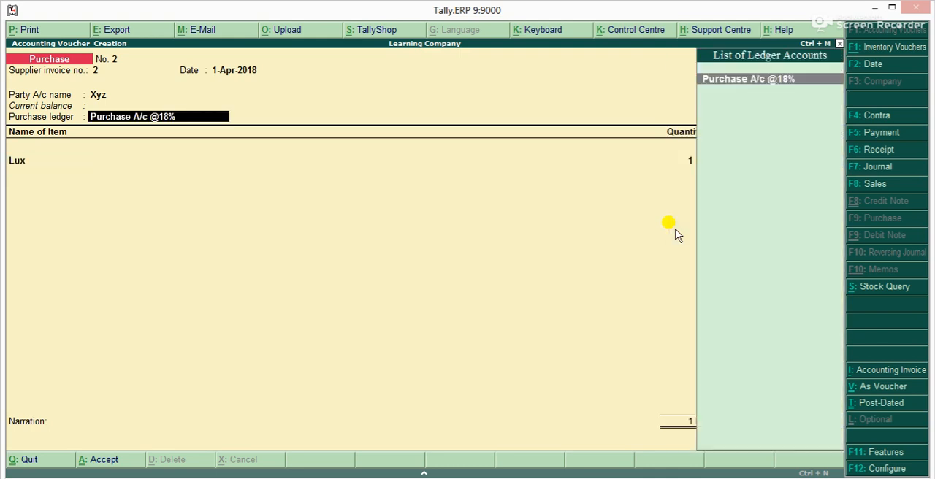
key(Return)
key(Return)
key(Return)
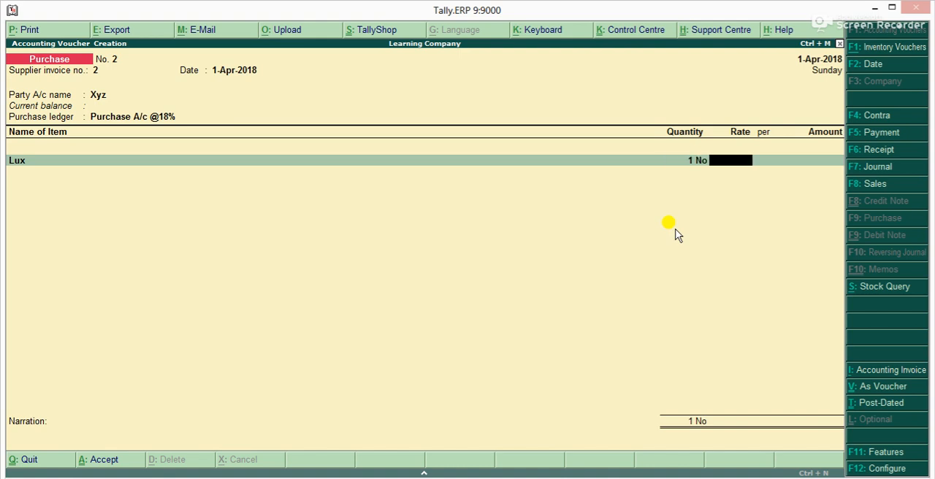
text(10)
key(Return)
key(Return)
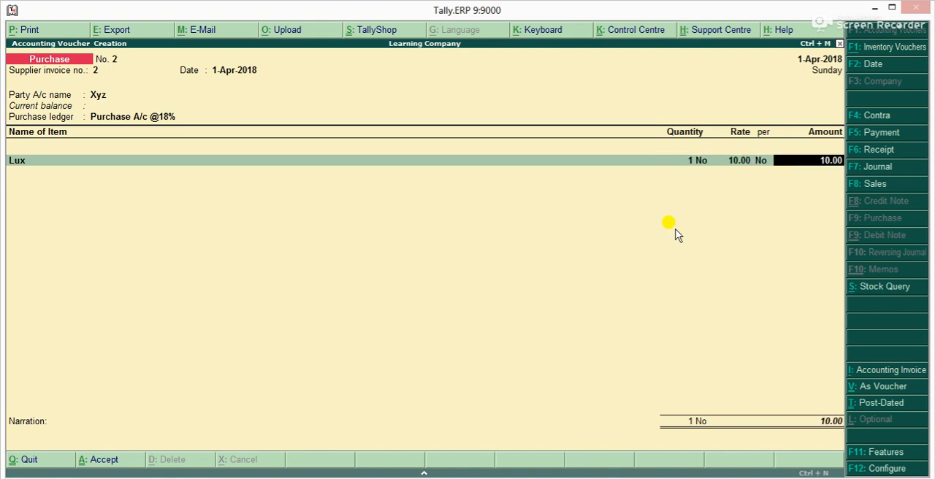
key(Return)
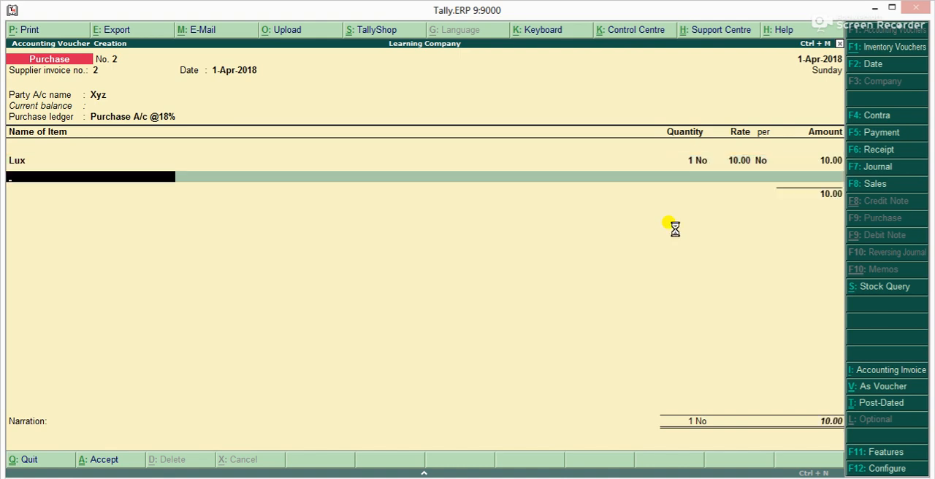
key(Escape)
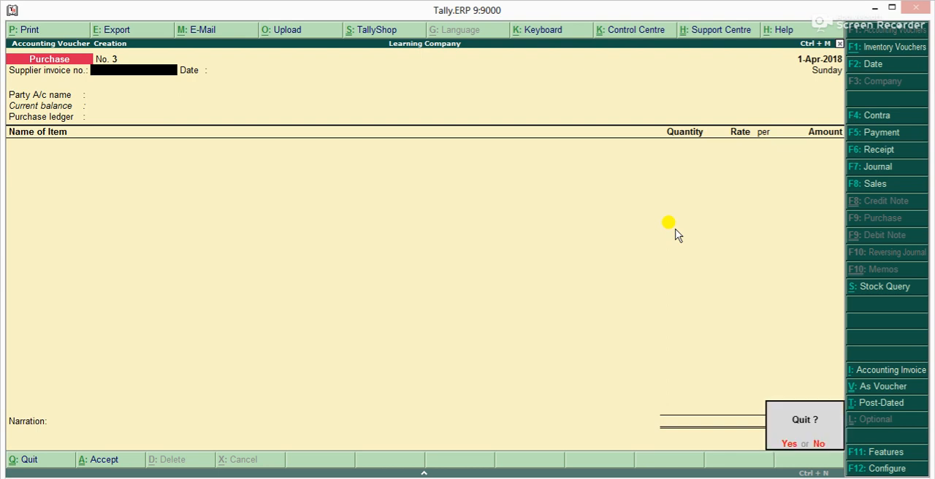
key(y)
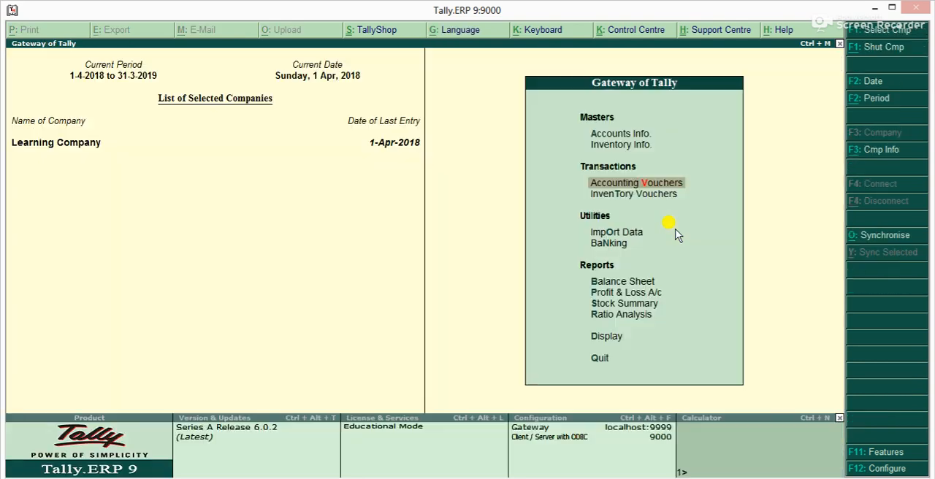
key(Return)
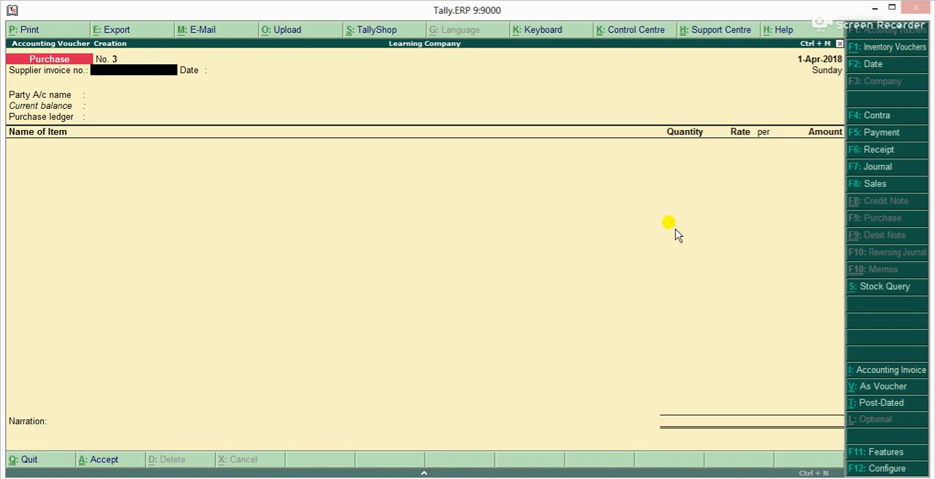
key(F8)
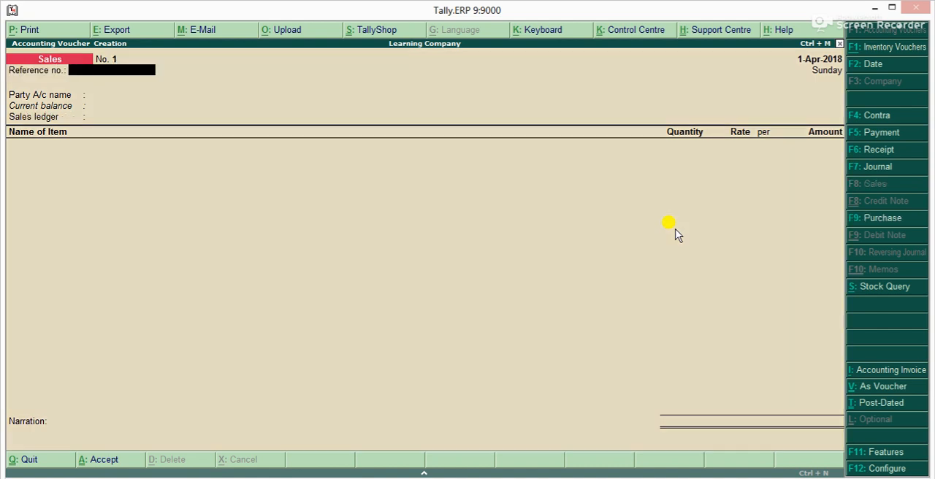
text(1)
key(Return)
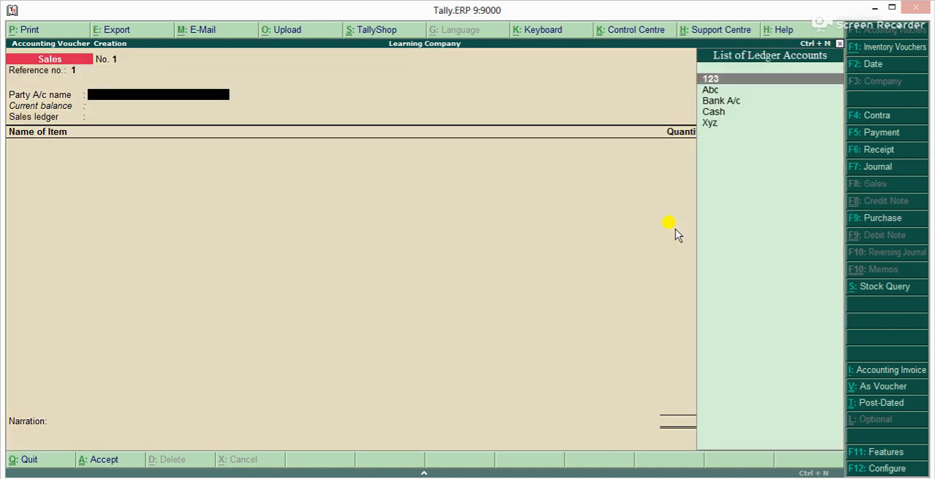
key(Return)
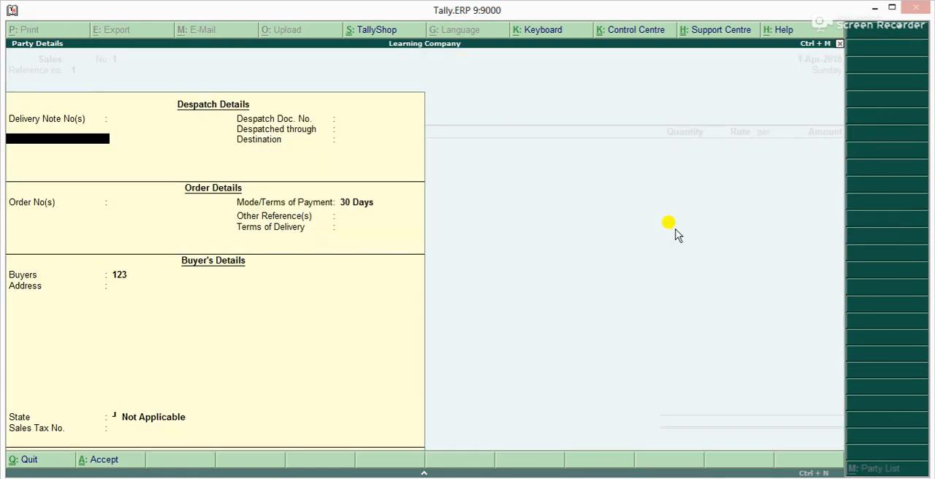
key(Return)
key(Return)
key(Return)
key(Return)
key(Return)
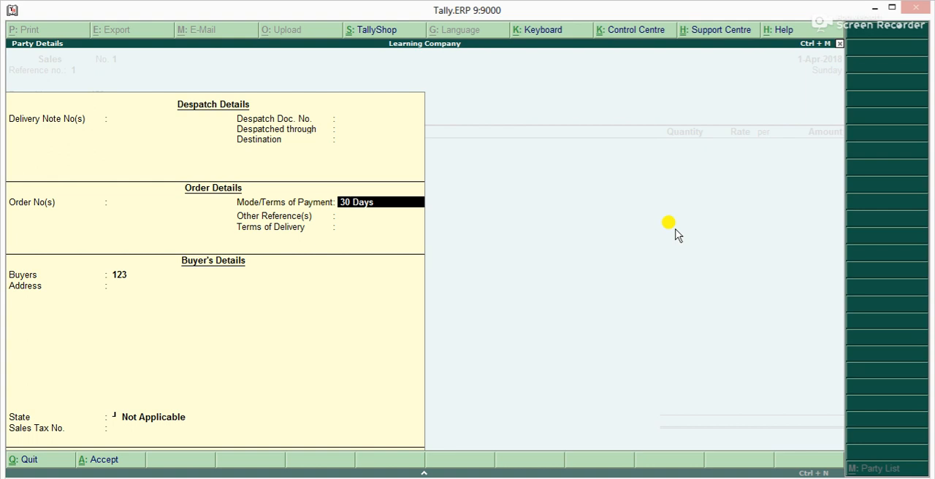
key(ctrl+a)
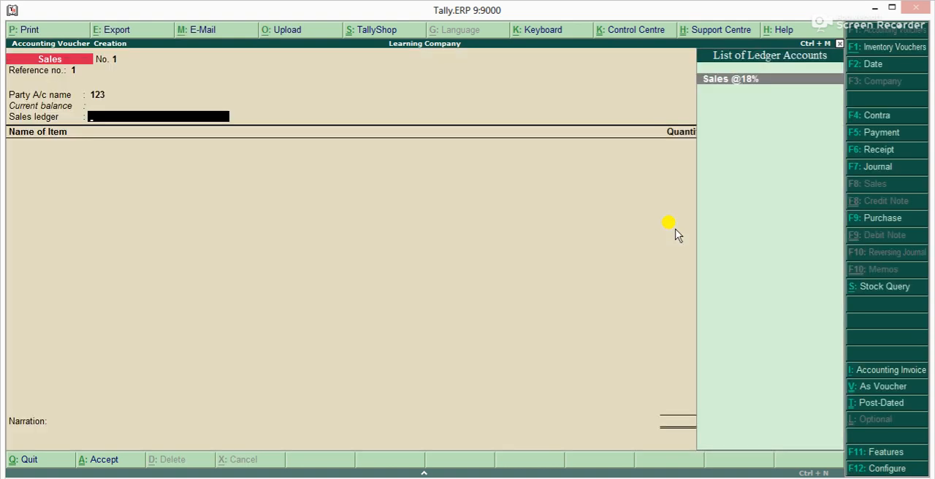
key(Return)
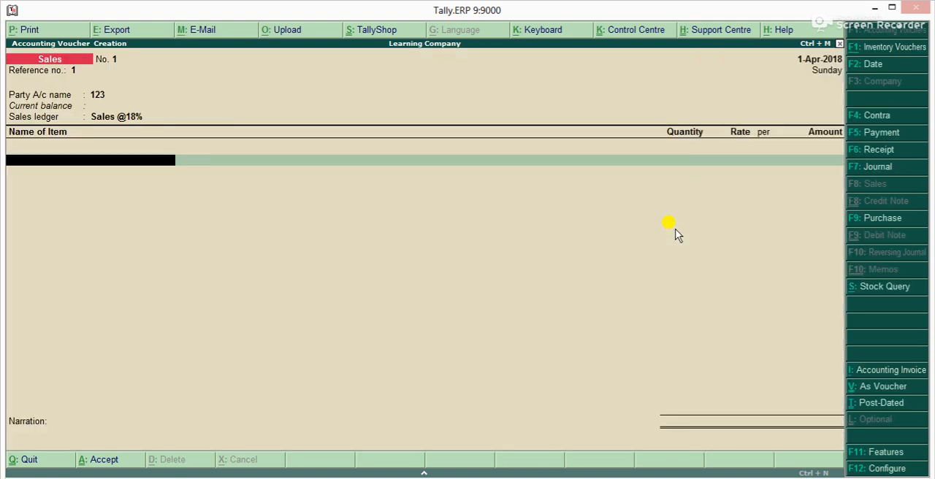
Add 1 No of the stock item Joy at a rate of 15, save the sales voucher and leave voucher entry
text(J)
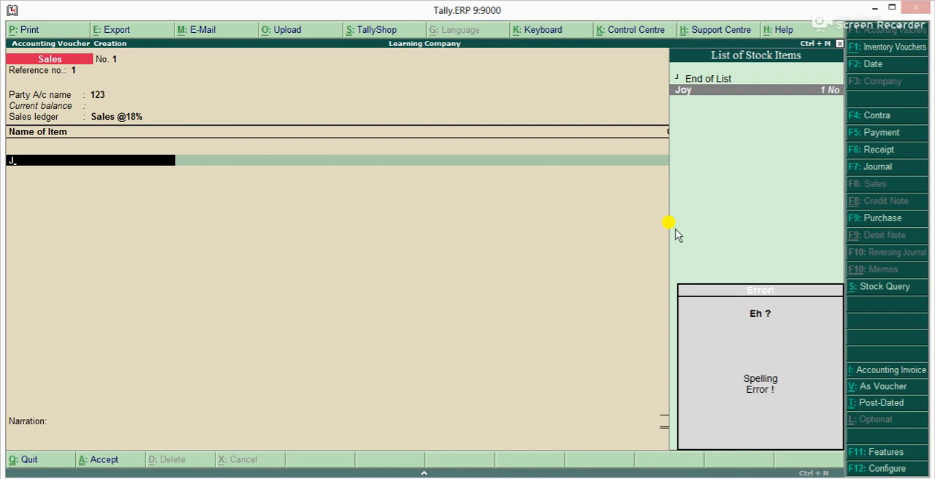
key(Return)
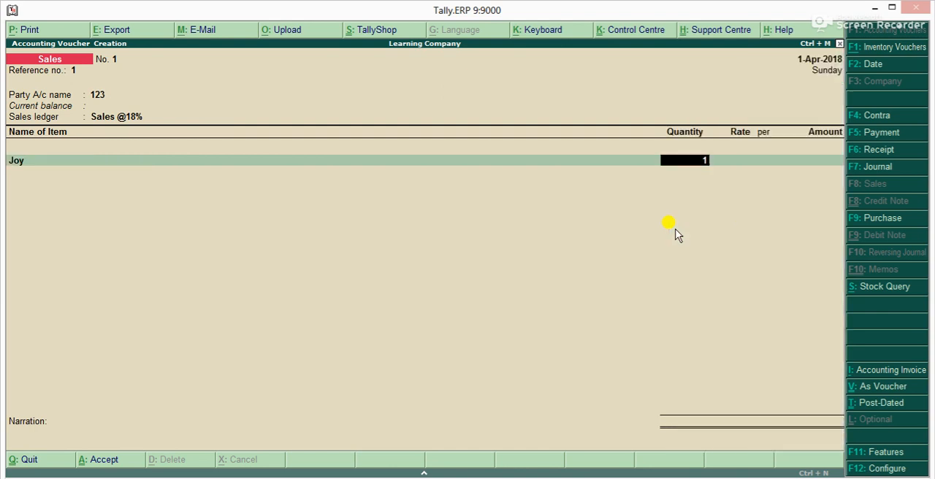
text(1)
key(Return)
text(1)
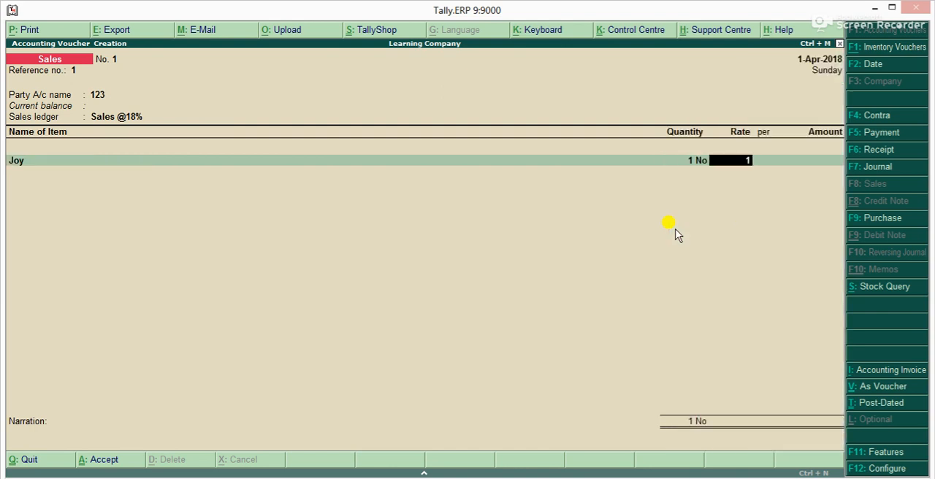
text(5)
key(Return)
key(Return)
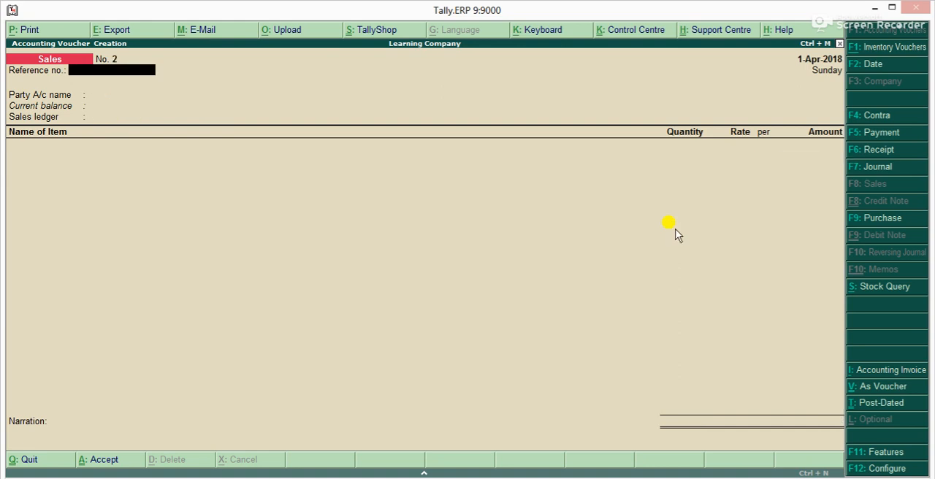
key(Escape)
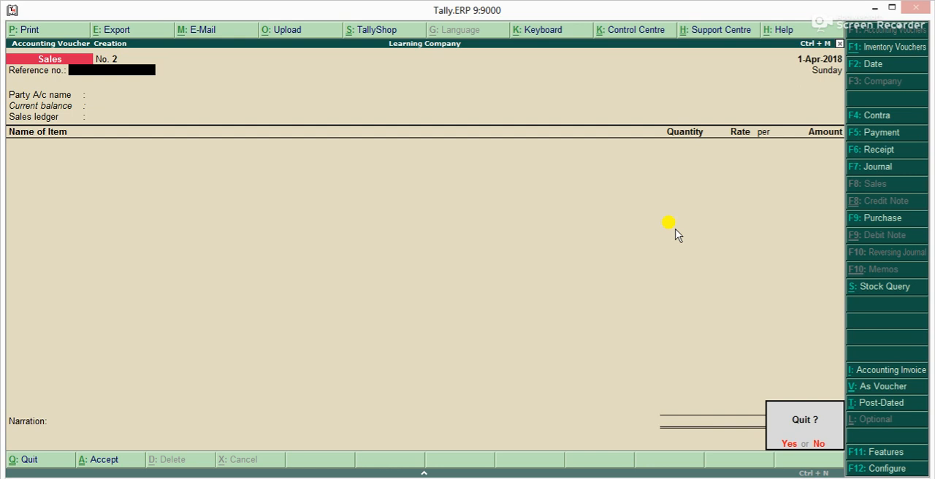
key(y)
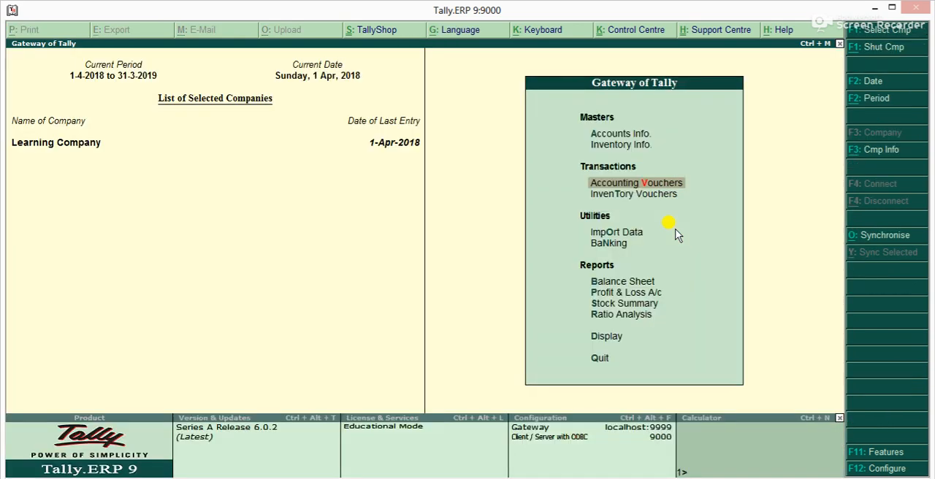
Start a journal voucher that debits the Bank Charges ledger with 100
key(Return)
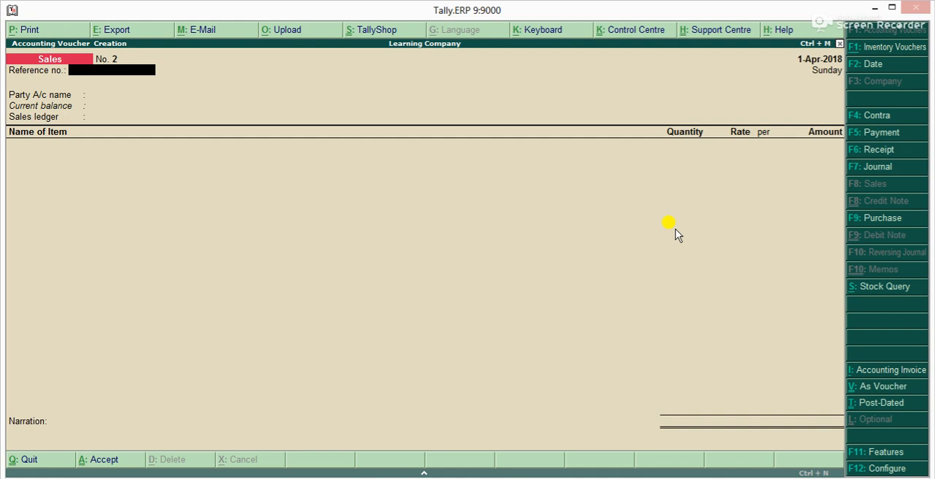
key(F7)
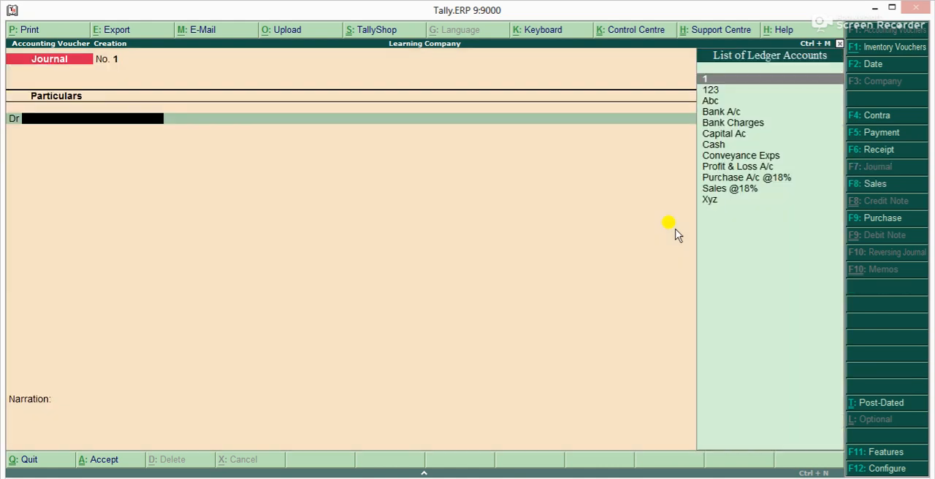
key(Down)
key(Down)
key(Down)
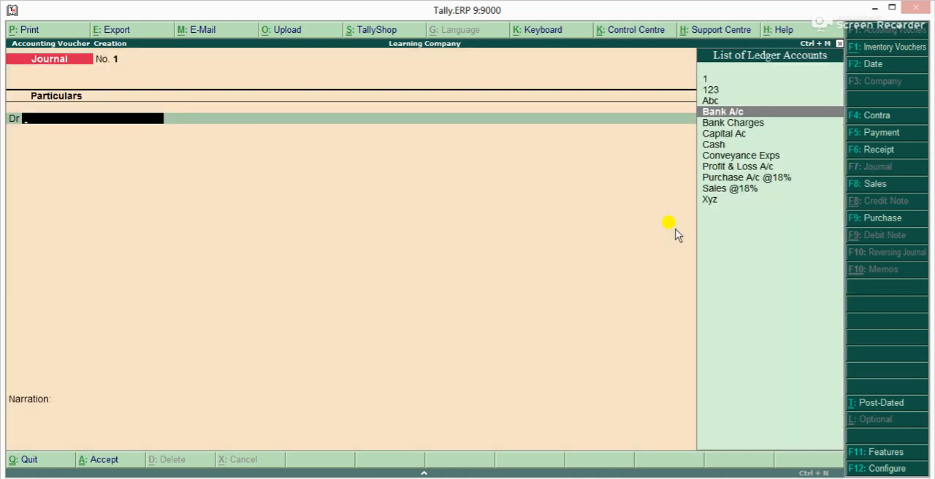
key(Down)
key(Return)
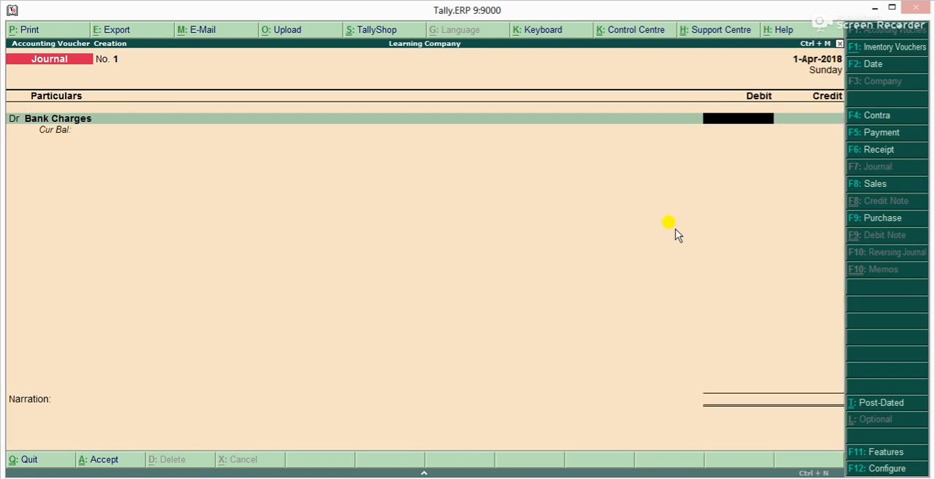
text(100)
key(Return)
Credit Bank A/c with 100, accept the Cheque bank allocation and save the journal voucher
text(Ba)
key(Return)
key(Return)
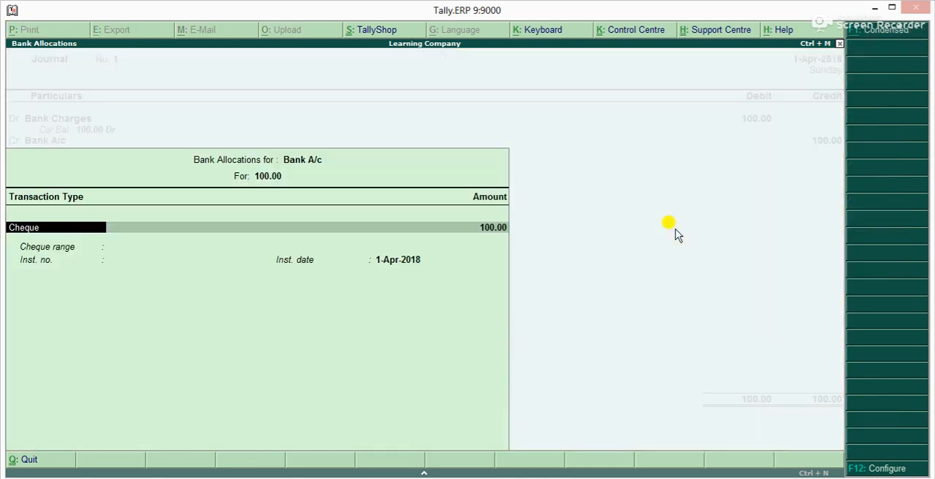
key(ctrl+a)
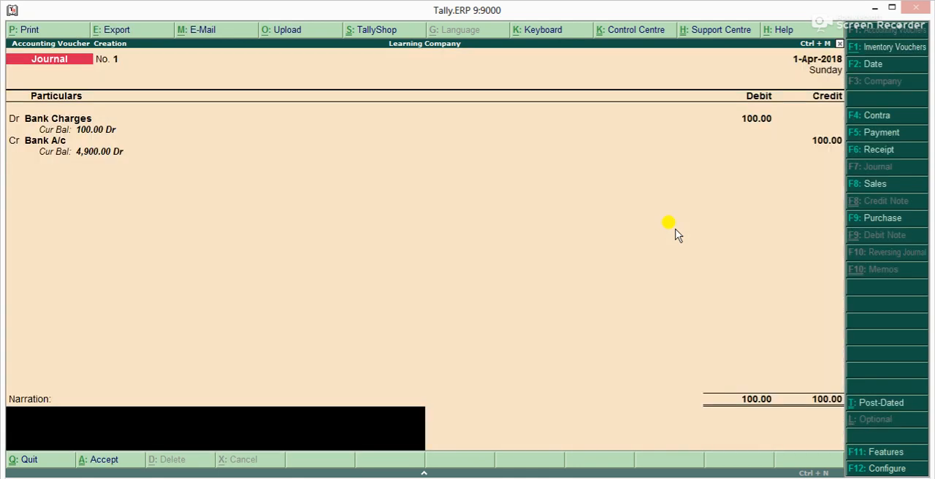
key(ctrl+a)
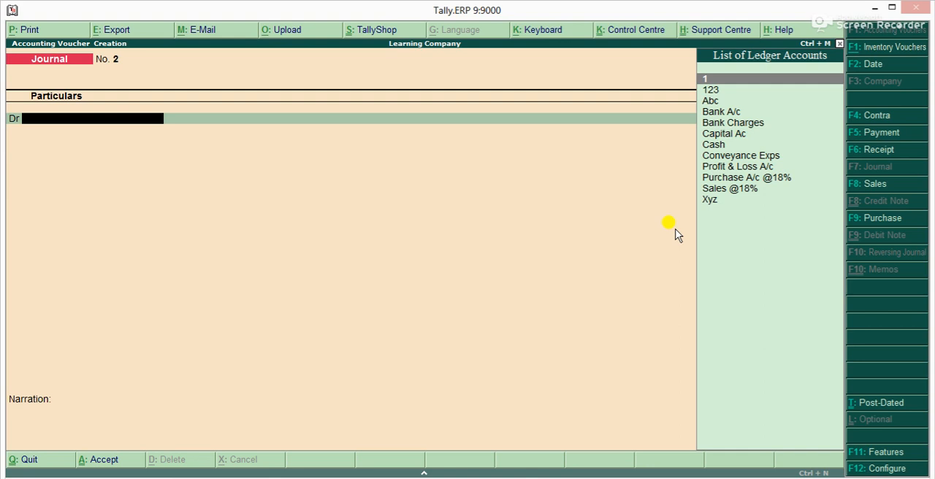
Record a second journal voucher debiting Conveyance Exps with 1000 and crediting Cash with 1000, and save it
text(Con)
key(Return)
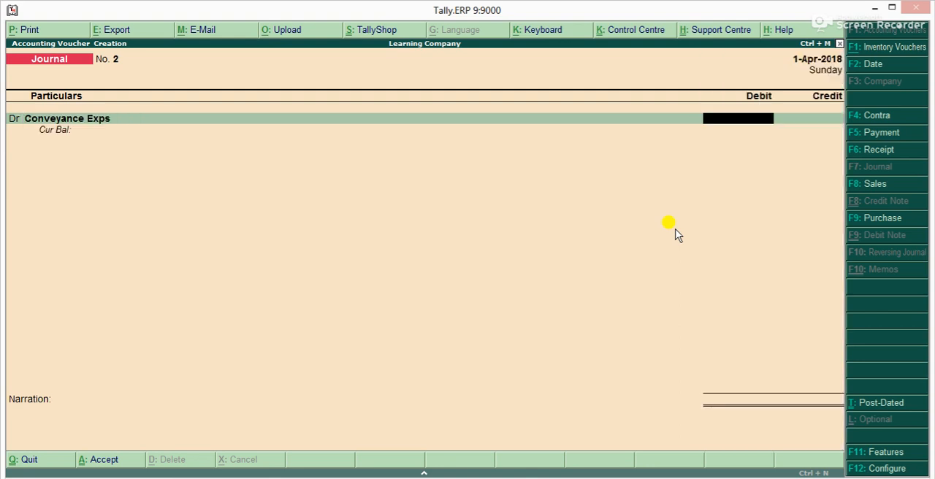
text(1000)
key(Return)
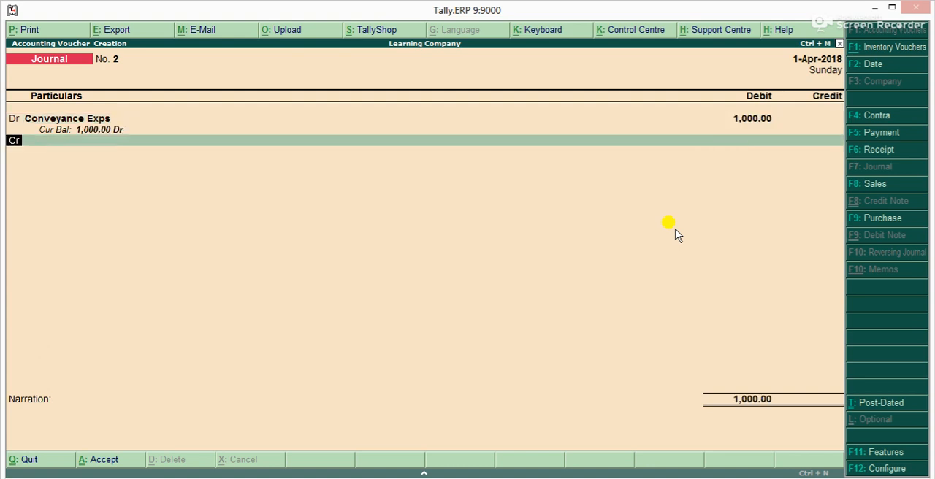
text(Ca)
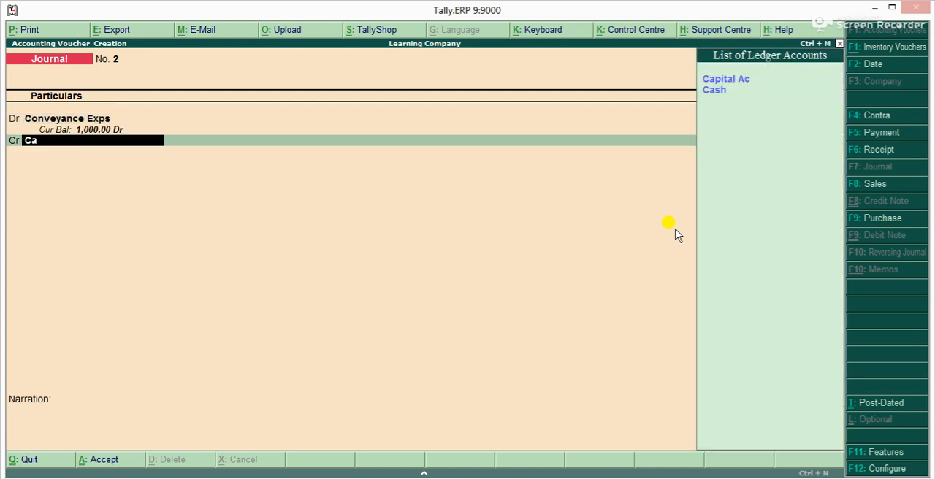
key(Down)
key(Return)
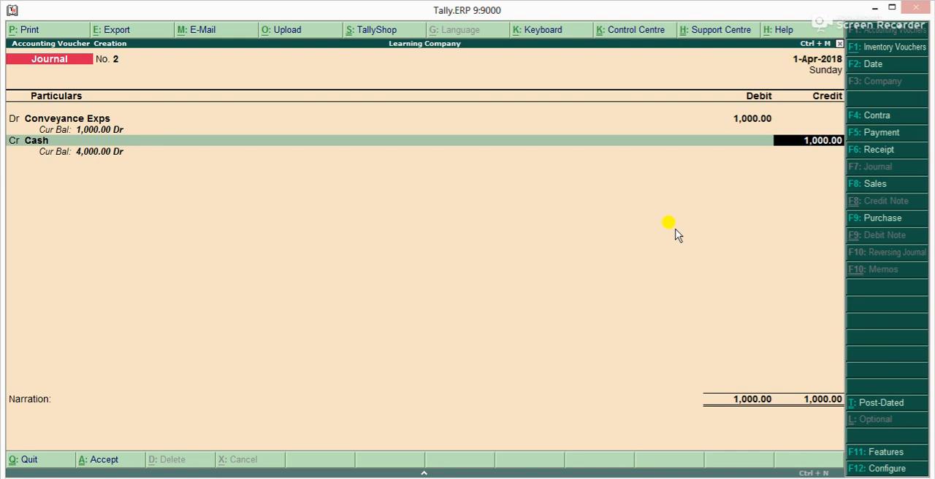
key(Return)
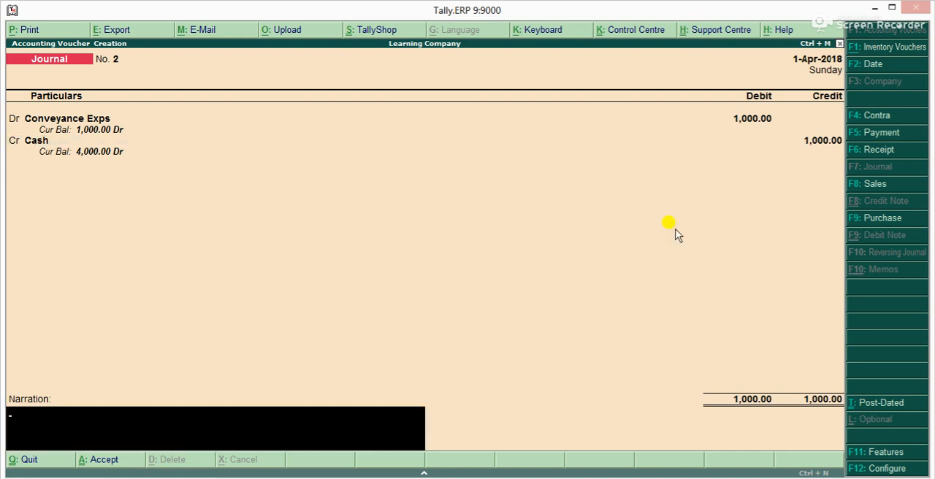
key(Return)
Look through the list of ledger accounts in the blank third journal voucher and quit voucher entry without recording it
key(Down)
key(Down)
key(Down)
key(Down)
key(Down)
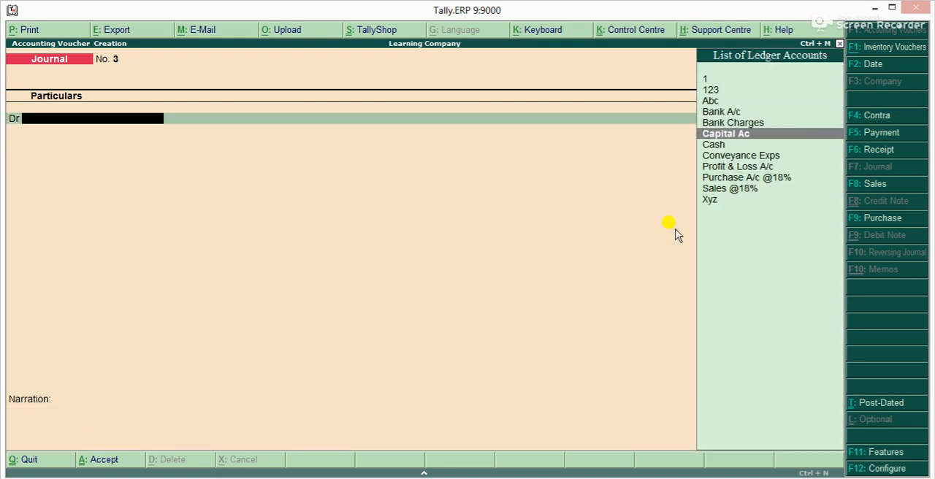
key(Up)
key(Up)
key(Up)
key(Up)
key(Down)
key(Down)
key(Down)
key(Down)
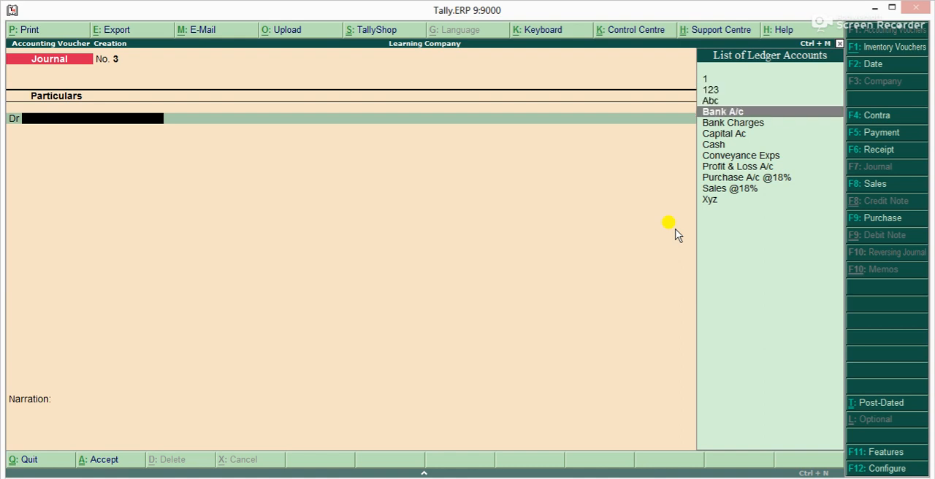
key(Down)
key(Down)
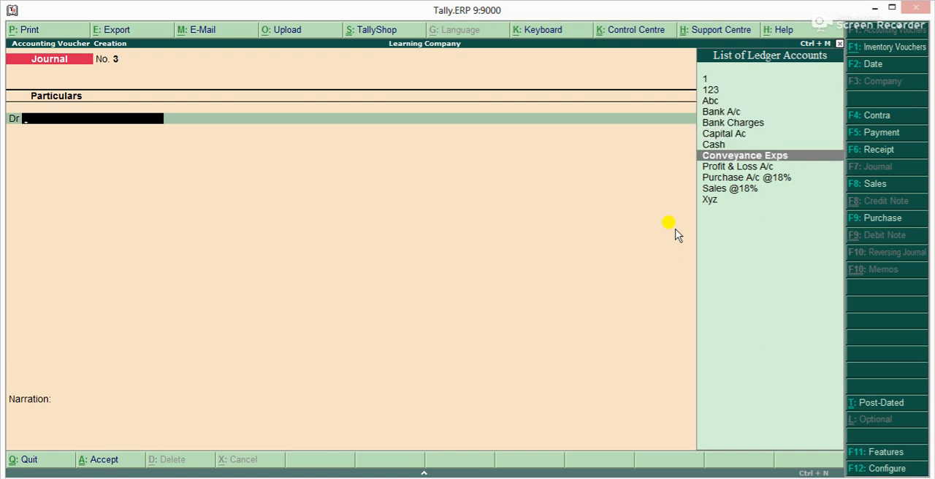
key(Down)
key(Down)
key(Down)
key(Down)
key(Escape)
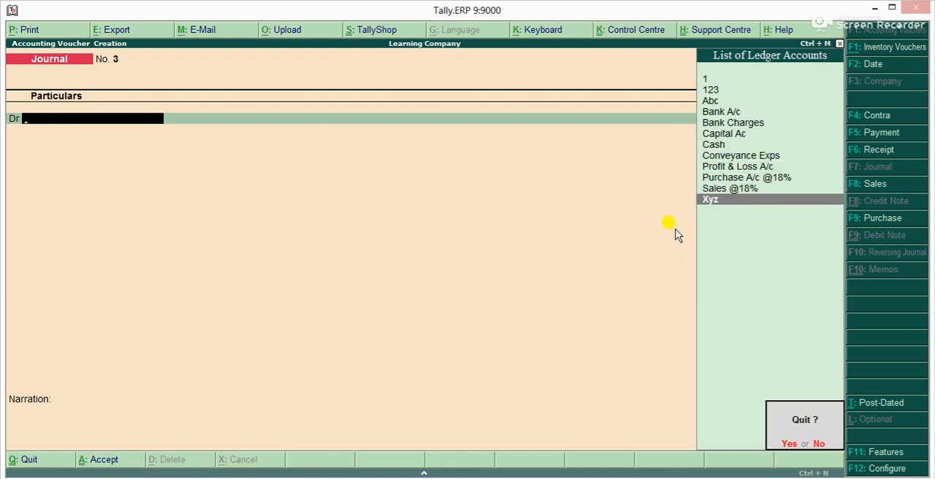
key(y)
key(Escape)
key(n)
key(Down)
key(Down)
key(Down)
key(Down)
key(Up)
key(Up)
key(Up)
key(Up)
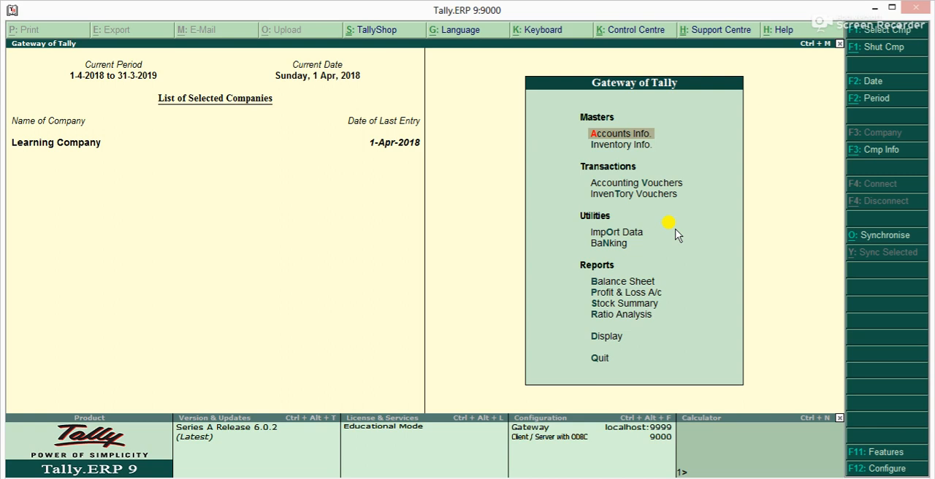
Look through the list of ledgers and display the Xyz ledger's master details, closing them after viewing
key(Return)
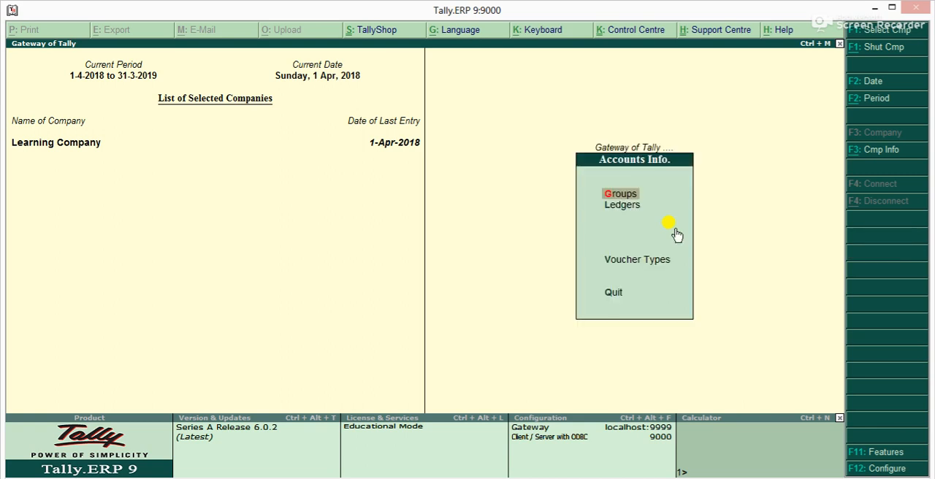
key(l)
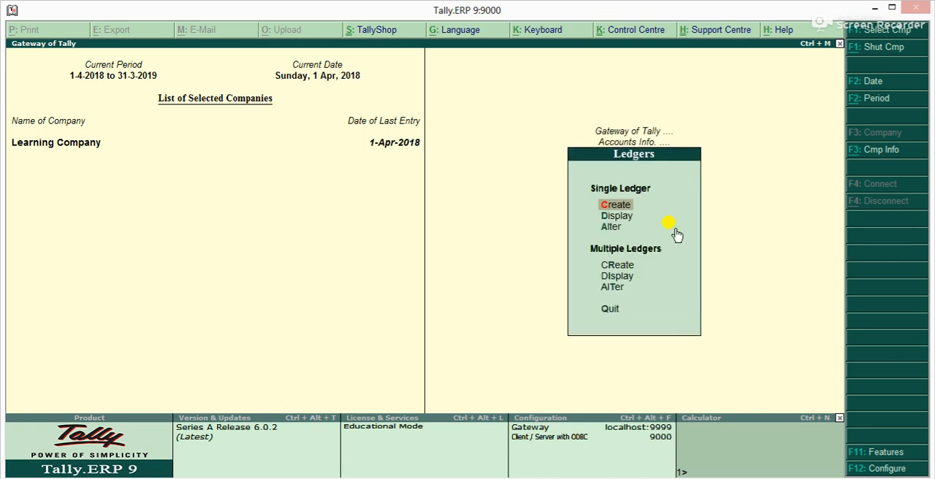
key(a)
key(Down)
key(Down)
key(Down)
key(Down)
key(Down)
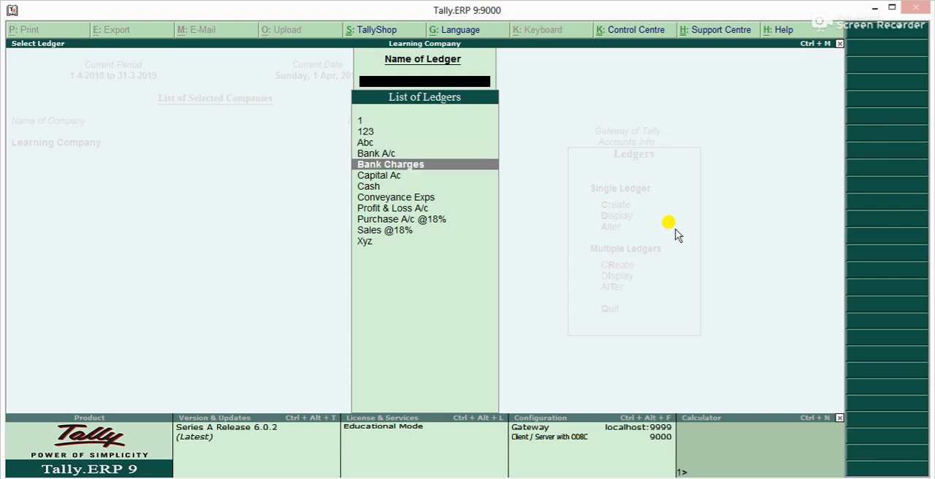
key(Down)
key(Down)
key(Down)
key(Down)
key(Down)
key(Down)
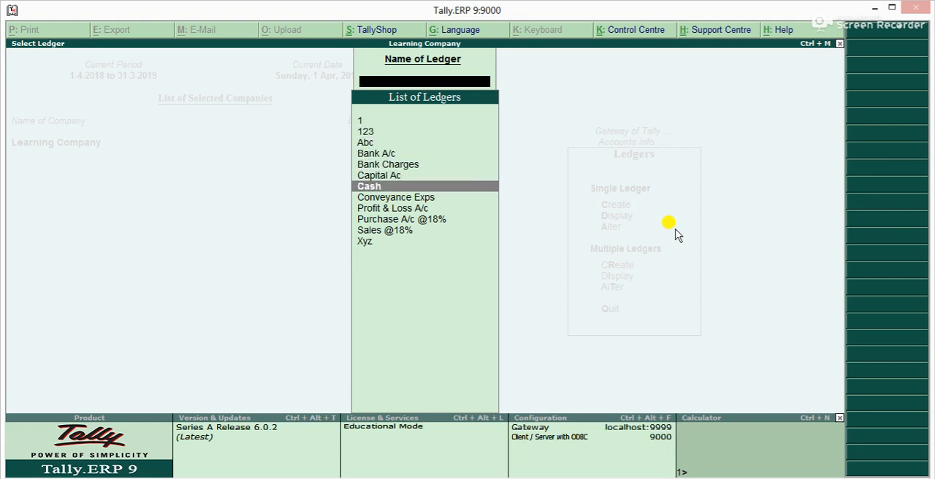
key(Return)
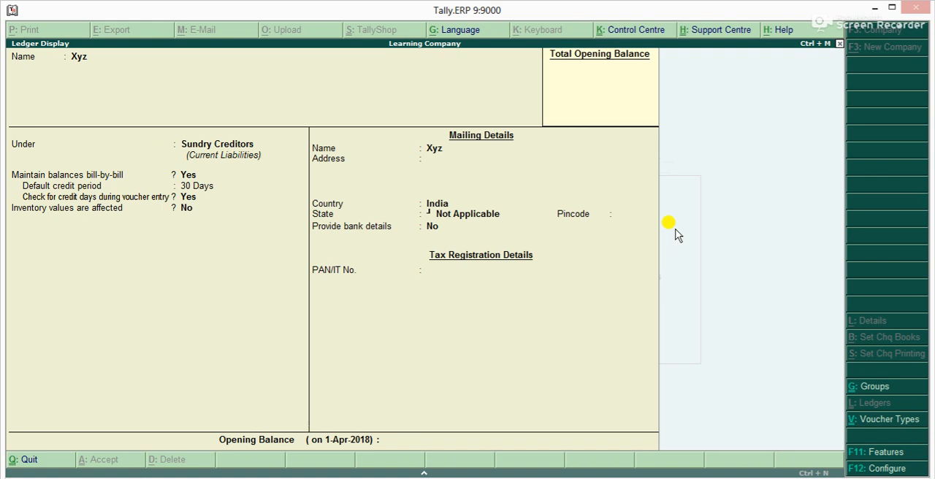
key(Escape)
Open the company's Trial Balance report
key(Escape)
key(Escape)
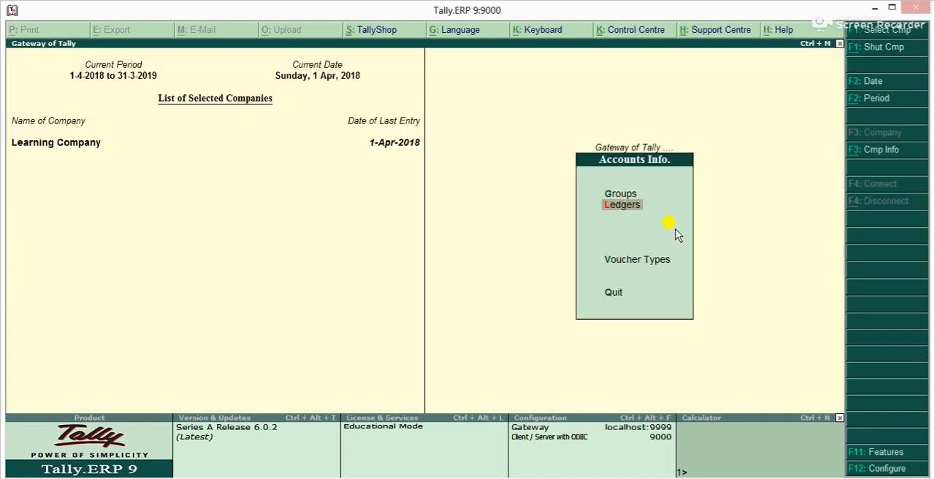
key(Escape)
key(Down)
key(Down)
key(Down)
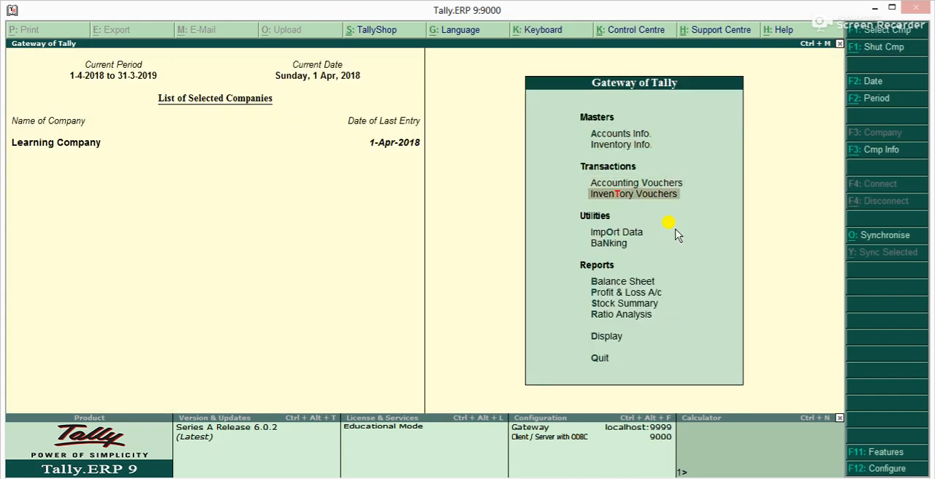
key(d)
key(Return)
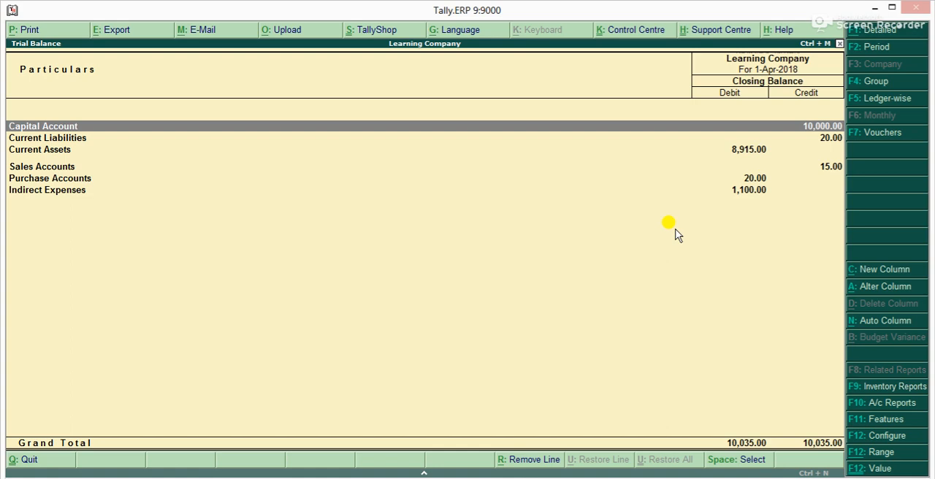
Configure the trial balance to show opening balances and transactions
key(F12)
key(t)
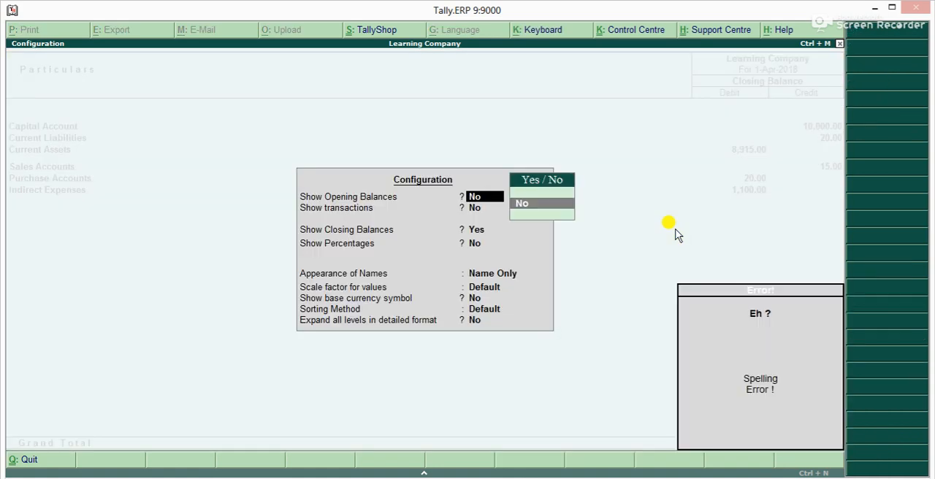
key(BackSpace)
key(y)
key(y)
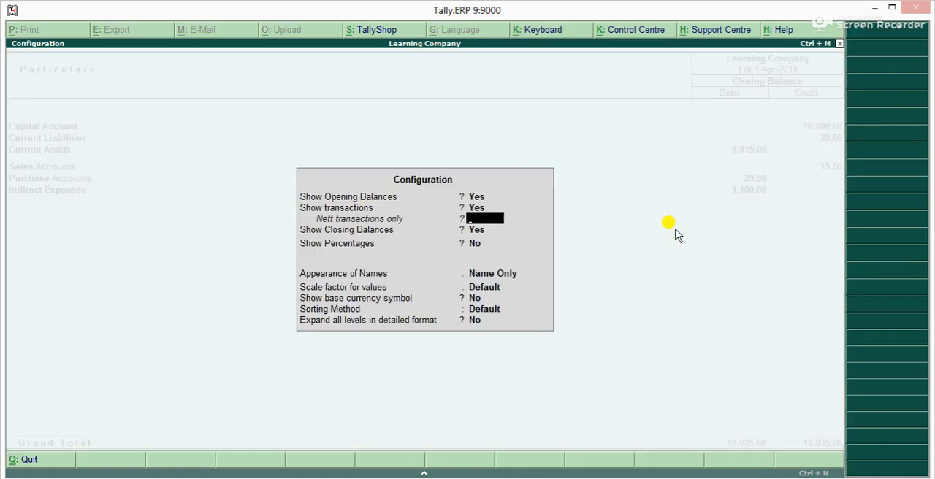
key(ctrl+a)
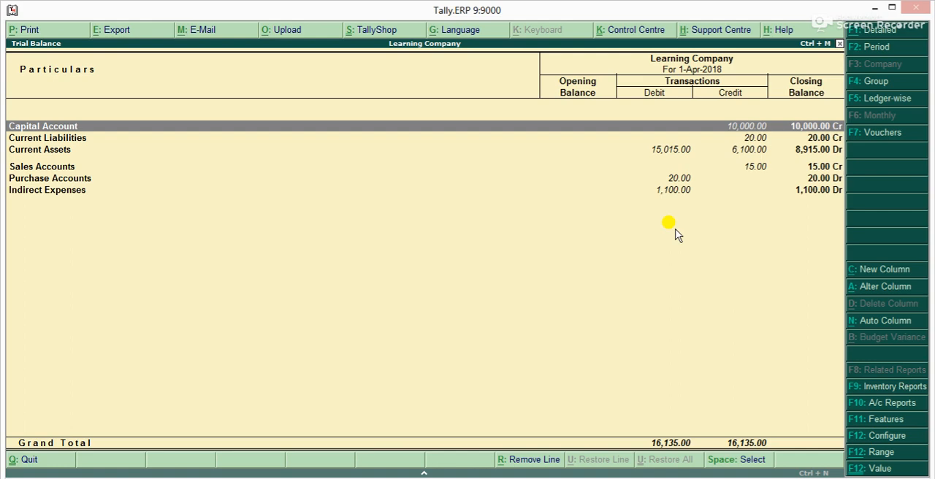
Set the trial balance period to run from 1-Apr-2018 to 31-Mar-2019
key(F2)
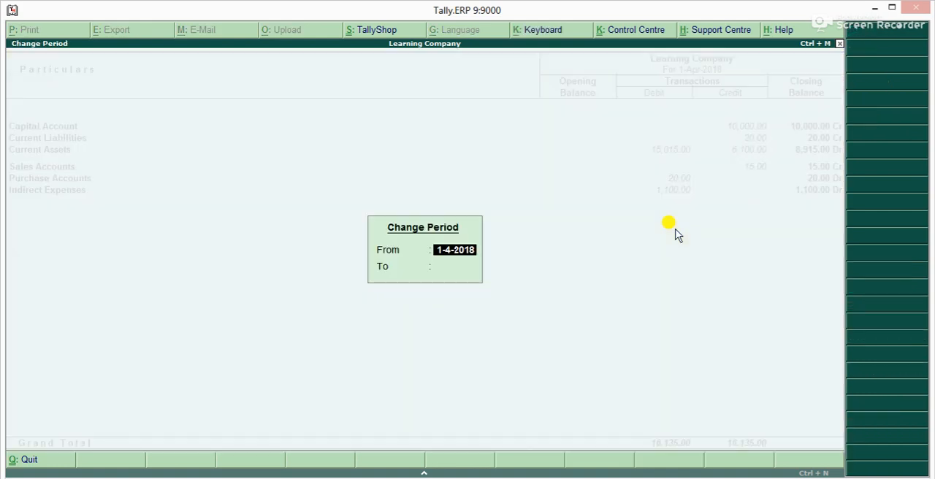
key(Return)
text(31-3)
key(Return)
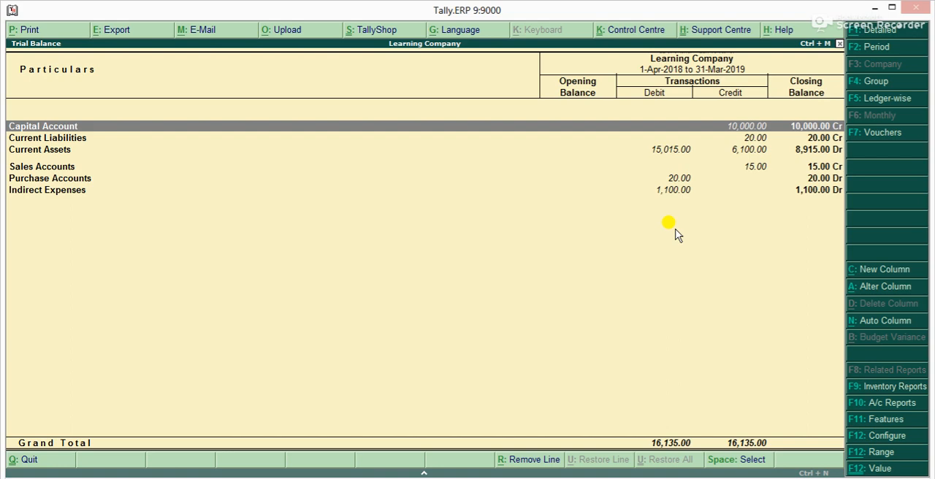
Expand the capital, current liabilities, current assets, sales, purchase and indirect expenses groups to show the accounts beneath them
key(shift+Return)
key(Down)
key(Down)
key(shift+Return)
key(Down)
key(Down)
key(shift+Return)
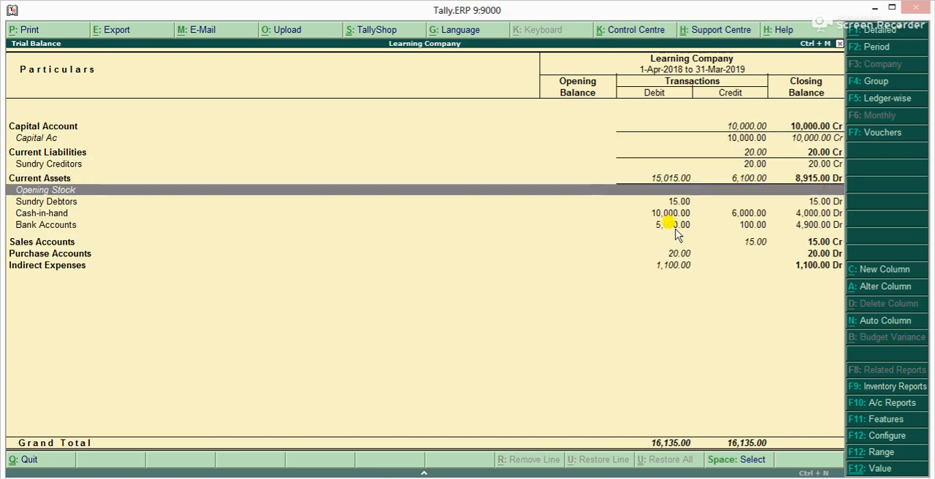
key(Down)
key(Down)
key(Down)
key(Down)
key(Down)
key(Down)
key(Down)
key(shift+Return)
key(Up)
key(shift+Return)
key(Up)
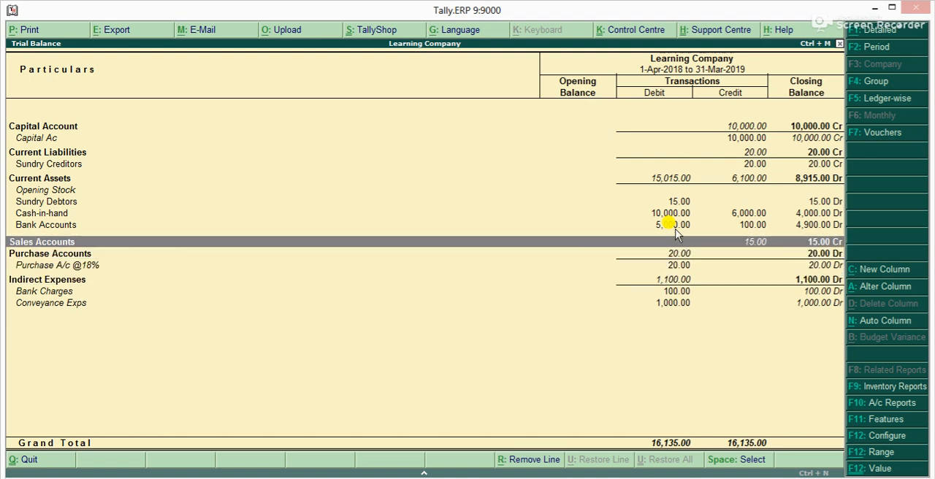
key(shift+Return)
Examine the expanded trial balance line by line, from the Capital Account through to Conveyance Exps
key(Up)
key(Up)
key(Up)
key(Up)
key(Up)
key(Up)
key(Up)
key(Up)
key(Up)
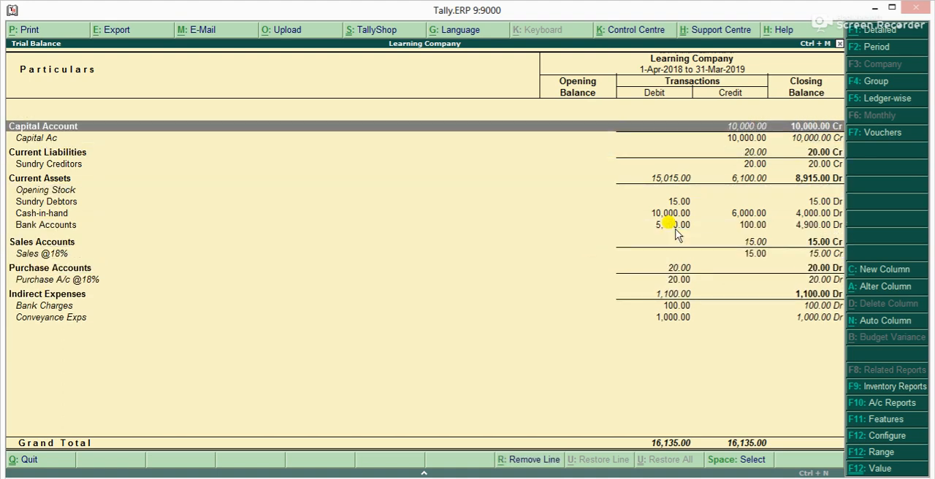
key(Down)
key(Up)
key(Down)
key(Up)
key(Down)
key(Down)
key(Down)
key(Down)
key(Down)
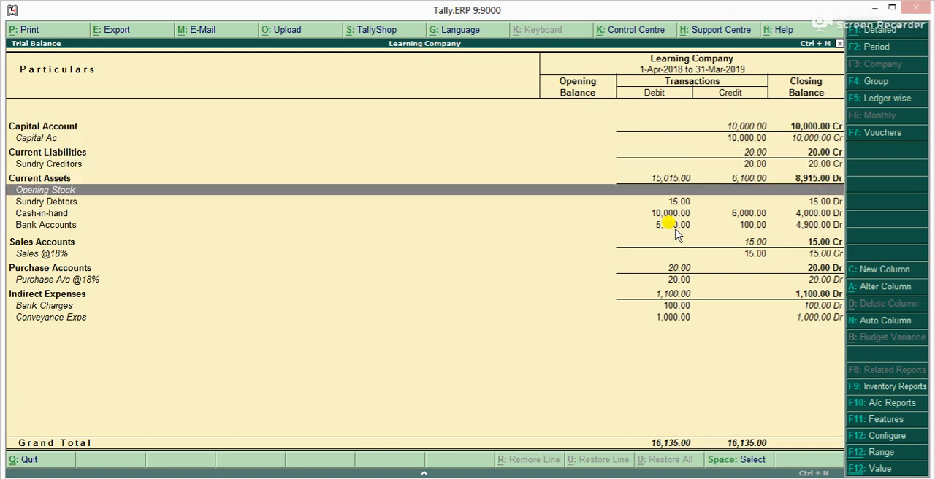
key(Down)
key(Down)
key(Down)
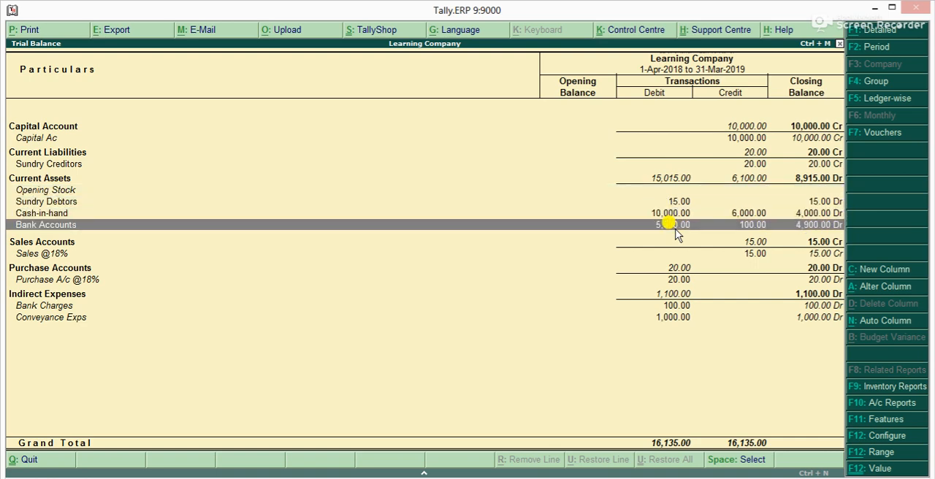
key(Down)
key(Down)
key(Down)
key(Down)
key(Down)
key(Down)
key(Down)
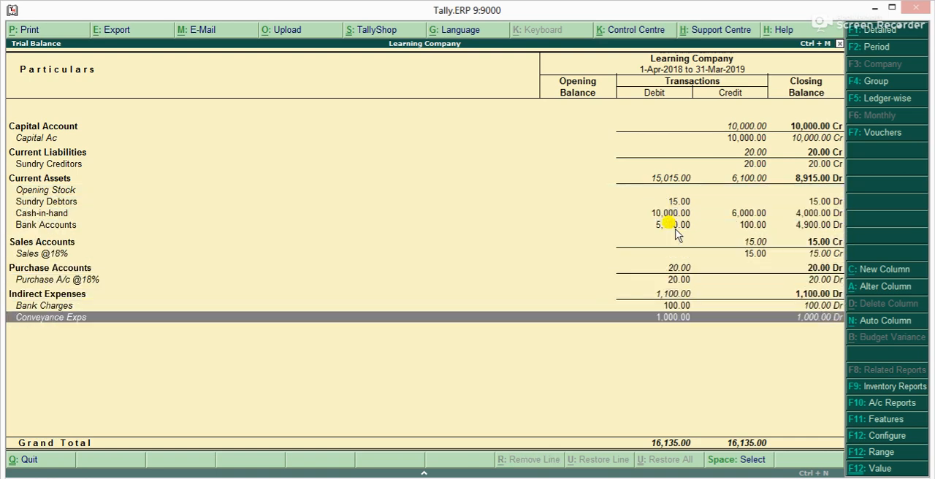
Drill down from Sundry Debtors into the April vouchers of ledger 123
key(Up)
key(Up)
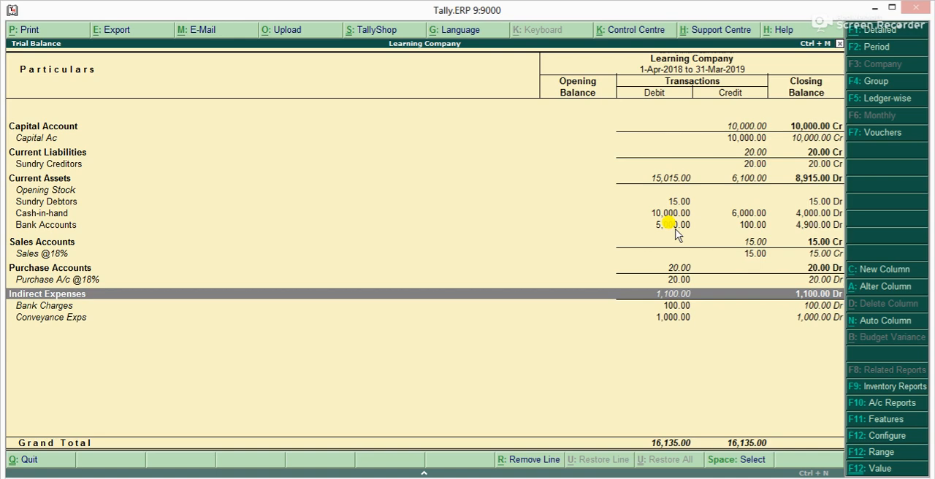
key(Up)
key(Up)
key(Up)
key(Up)
key(Up)
key(Up)
key(Up)
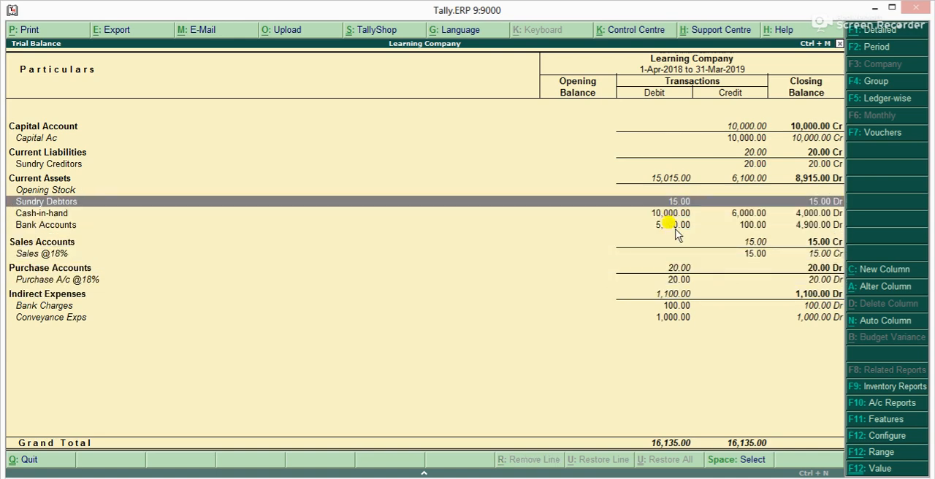
key(Return)
key(Return)
key(Return)
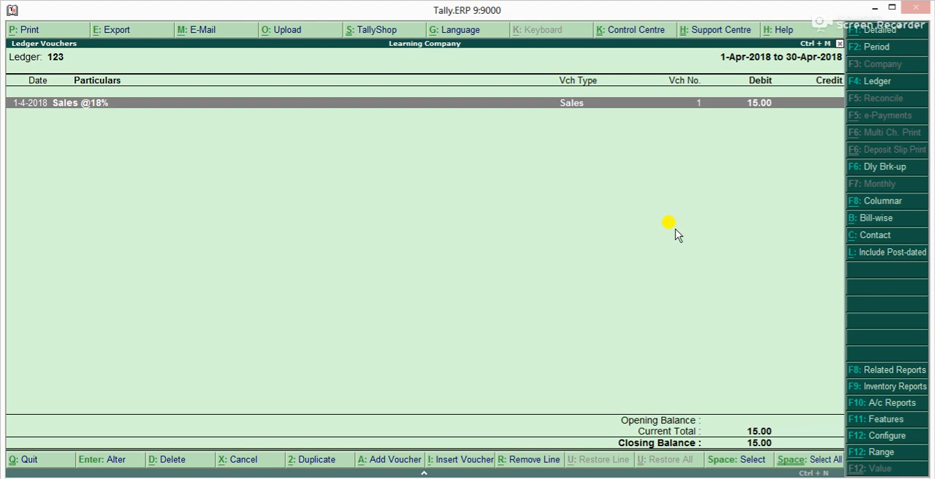
Duplicate ledger 123's sales voucher as a payment voucher paid from Bank A/c
key(alt+2)
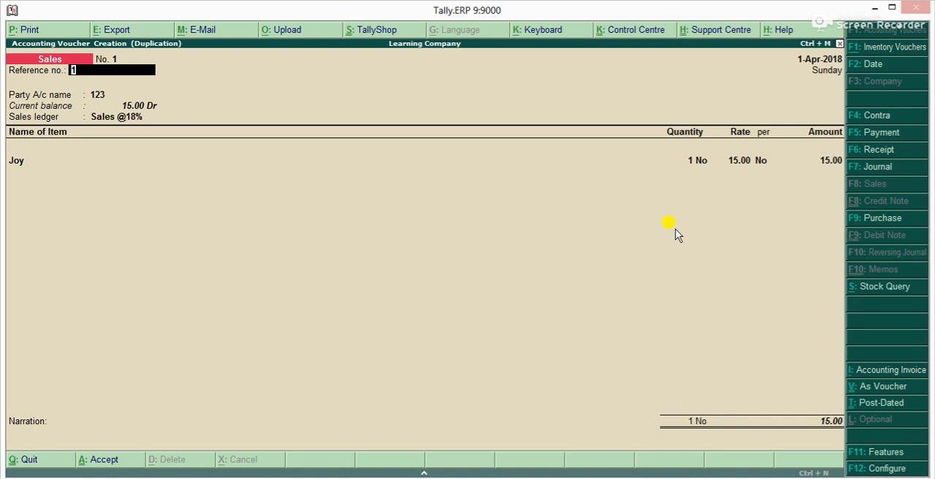
key(F5)
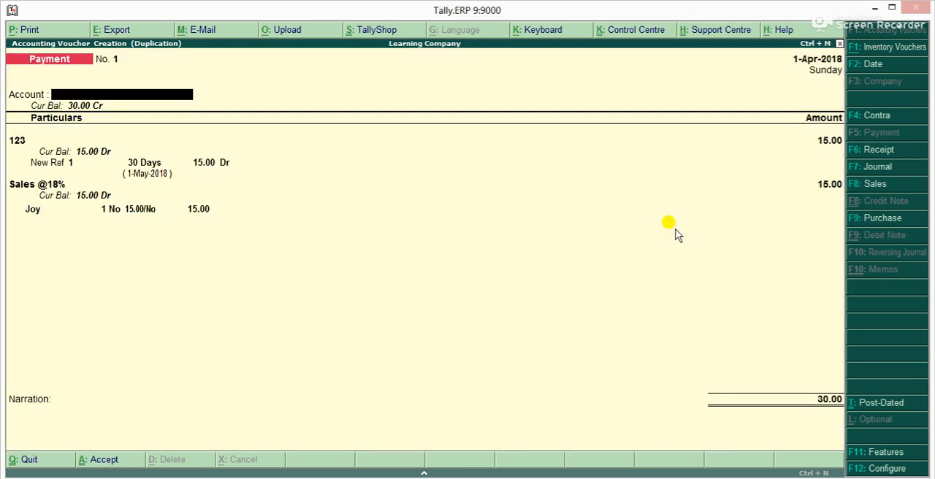
key(Return)
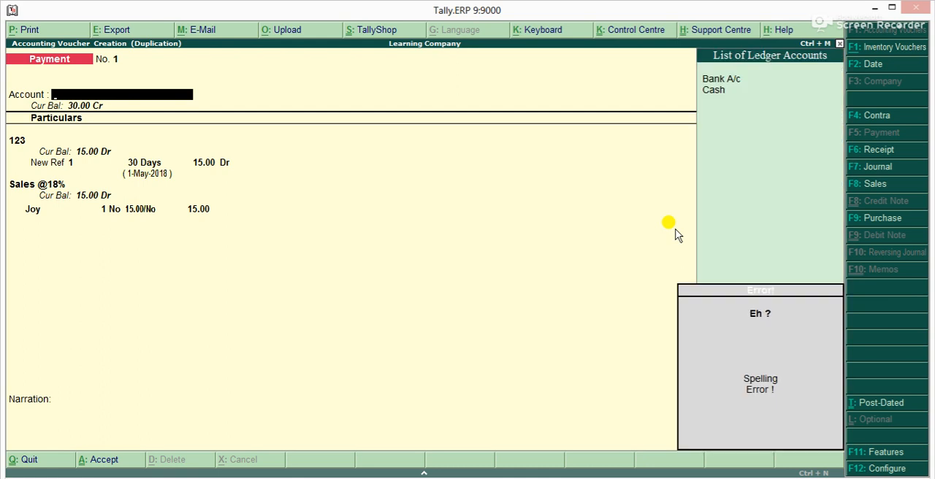
key(Down)
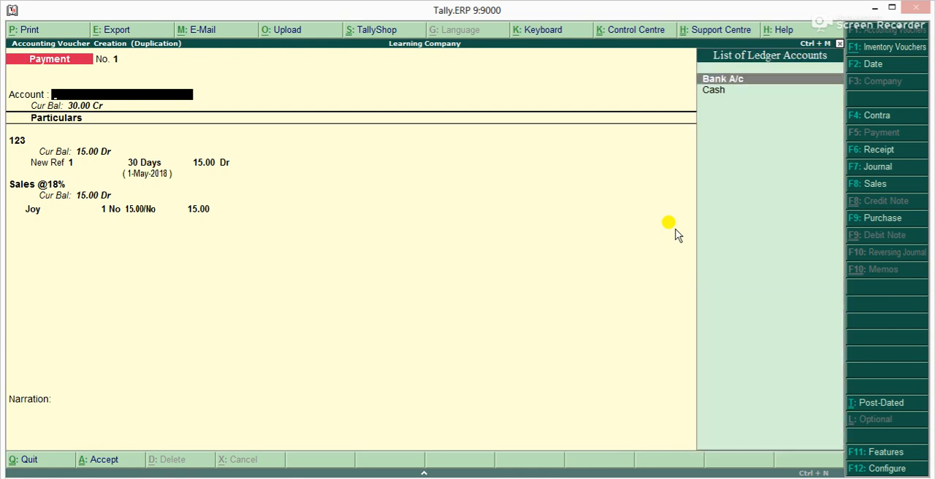
key(Return)
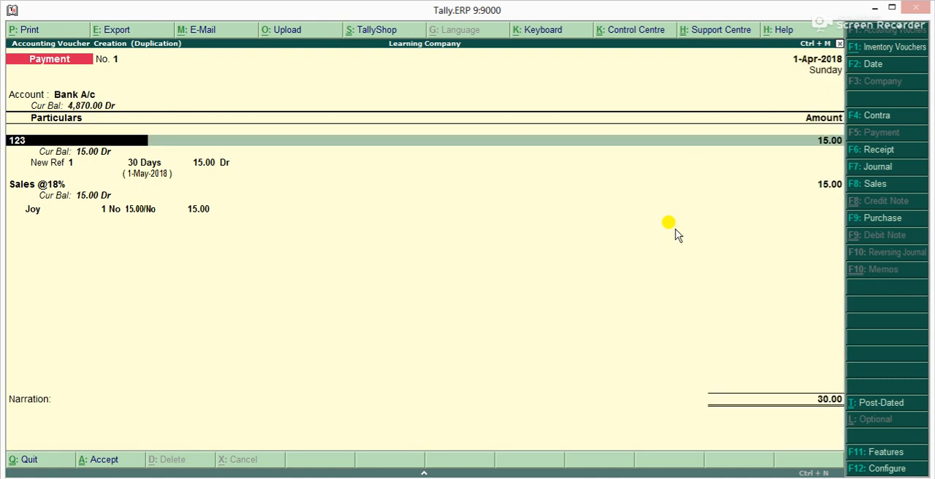
text(Z)
key(Up)
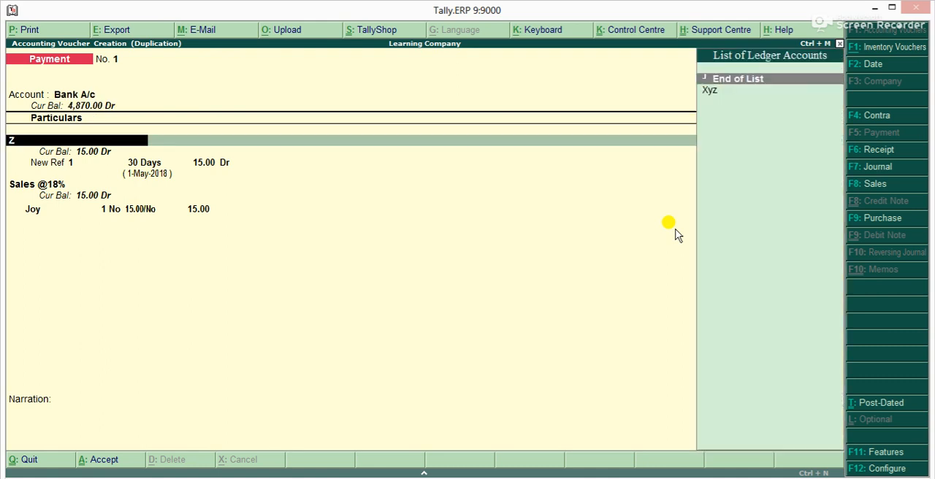
key(Return)
key(BackSpace)
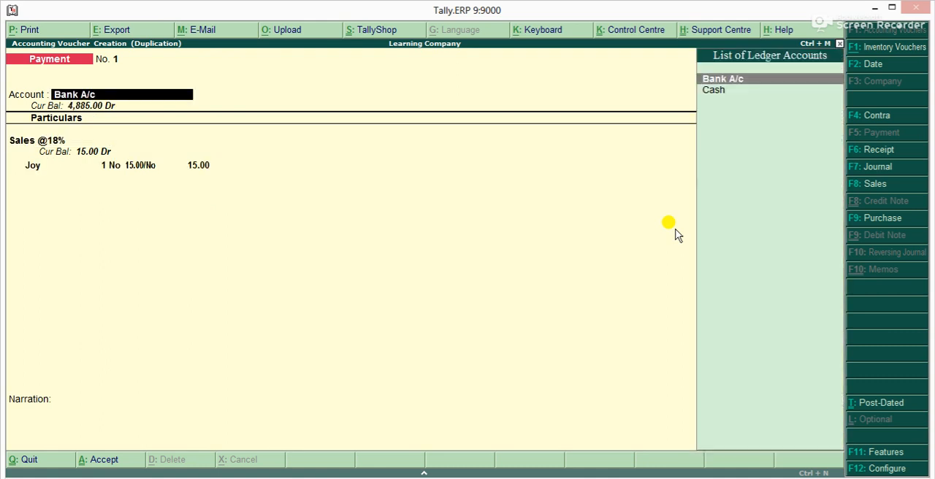
key(Return)
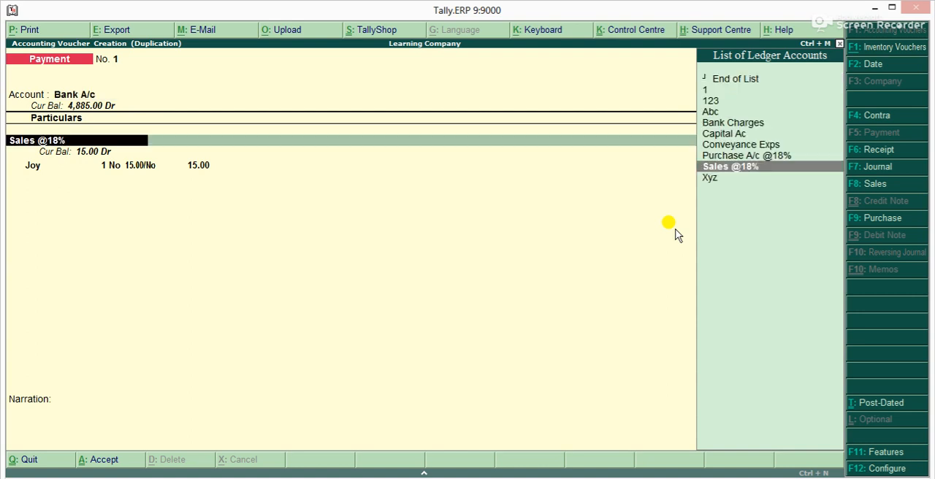
text(Xy)
key(Return)
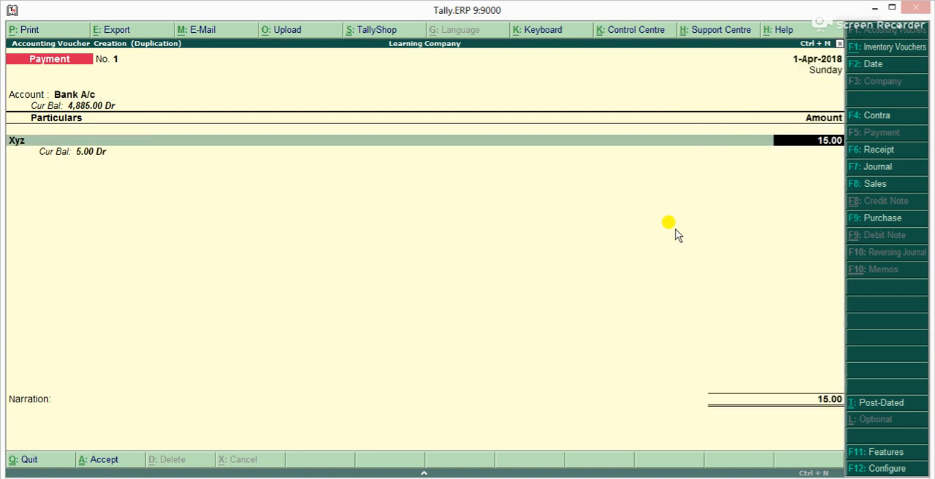
Set the Xyz payment amount to 500 and allocate 10.00 of it against pending bill 2
text(500)
key(Return)
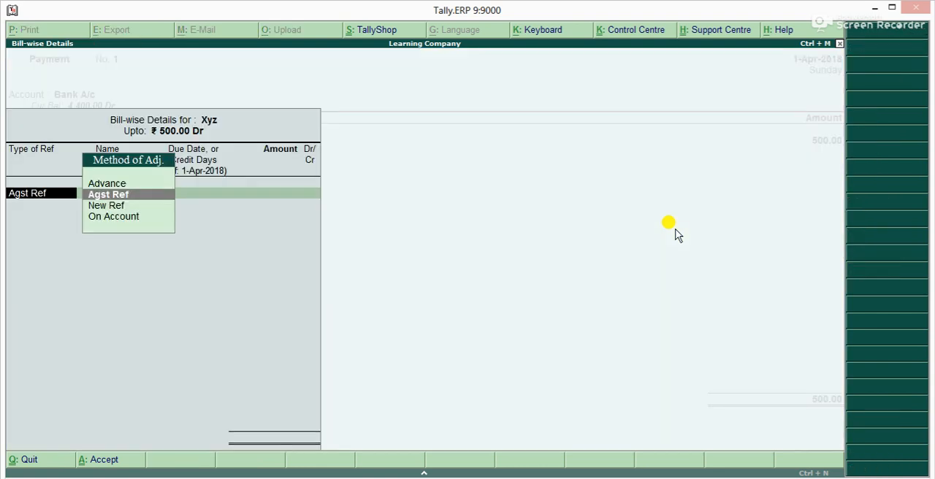
key(Return)
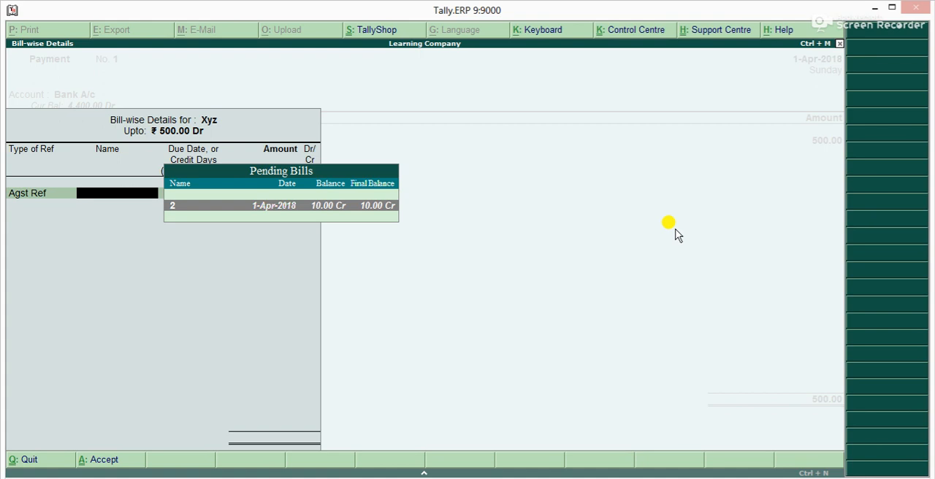
key(Return)
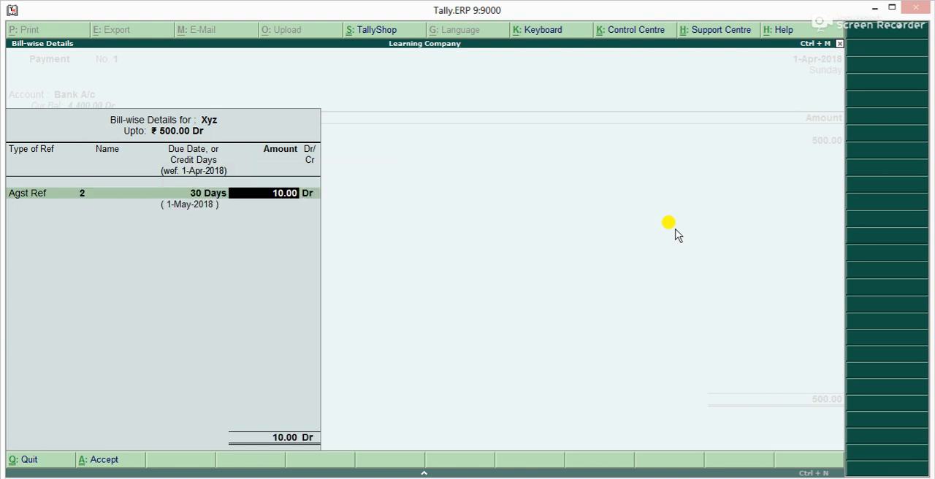
key(Return)
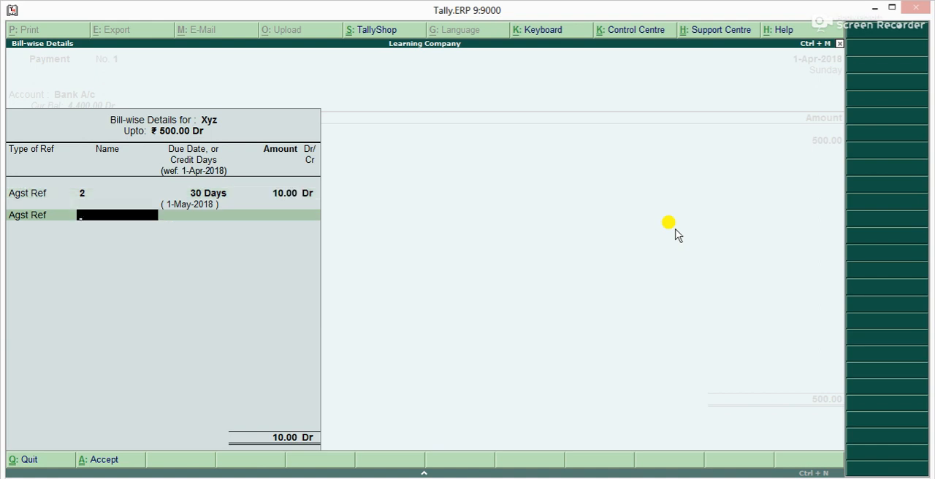
Allocate the remaining 490.00 of the Xyz payment as On Account and save the payment voucher
key(BackSpace)
key(Up)
key(Down)
key(Up)
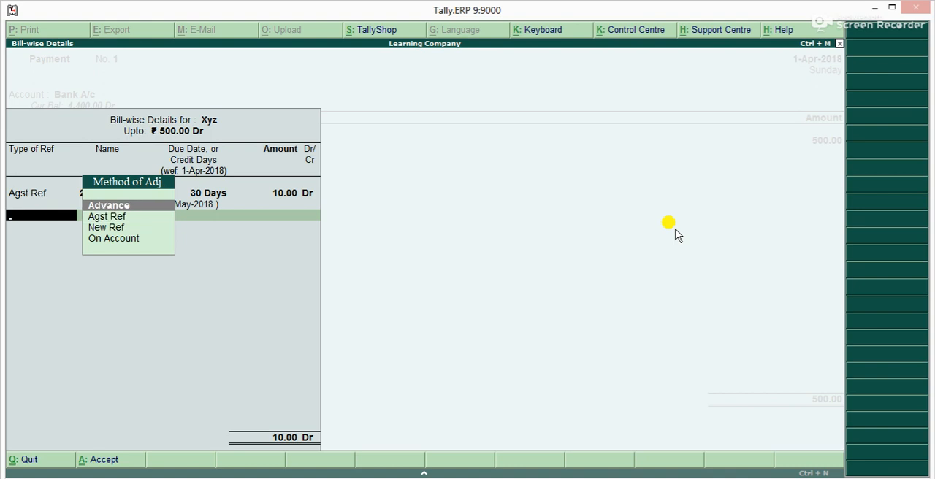
key(Down)
key(Down)
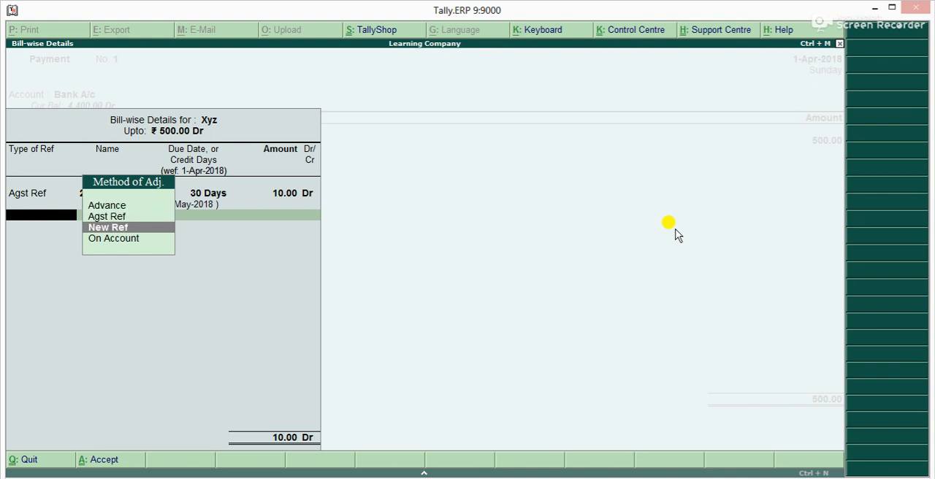
key(Down)
key(Return)
key(Return)
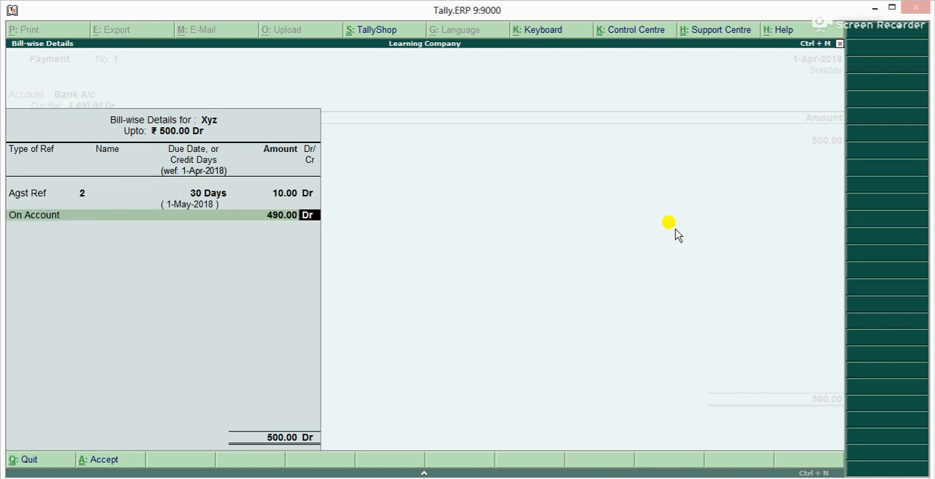
key(Return)
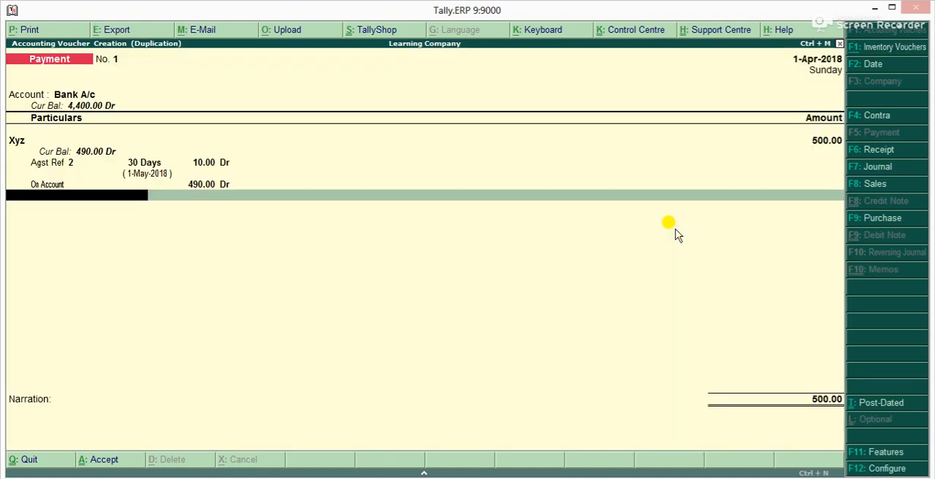
key(ctrl+a)
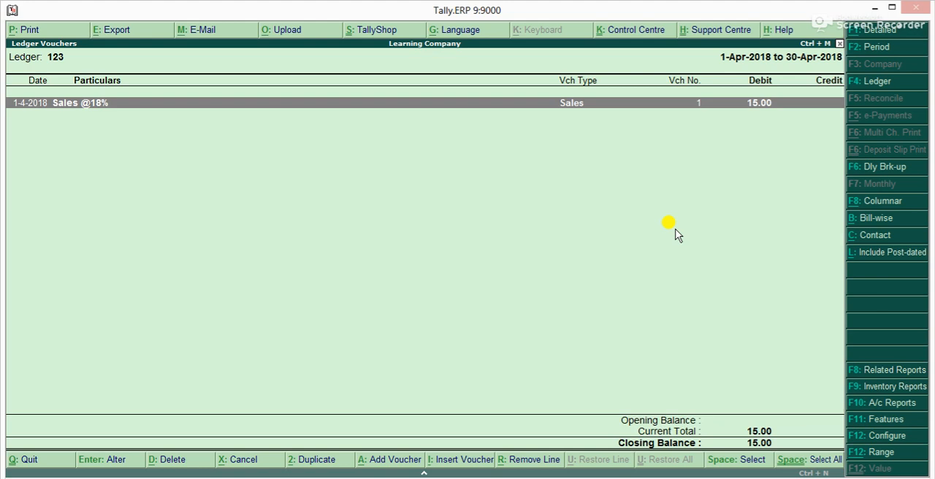
Leave the ledger 123 and Sundry Debtors reports and reopen the trial balance
key(Escape)
key(Escape)
key(Escape)
key(Escape)
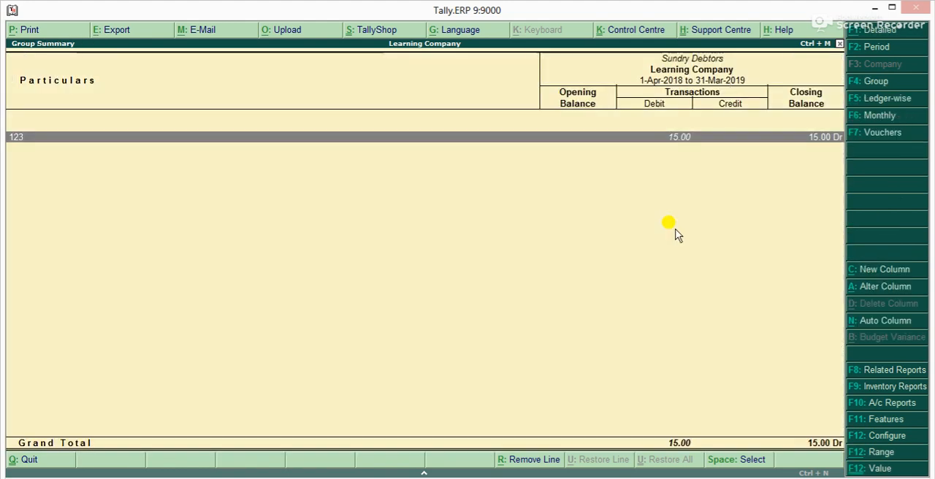
key(Return)
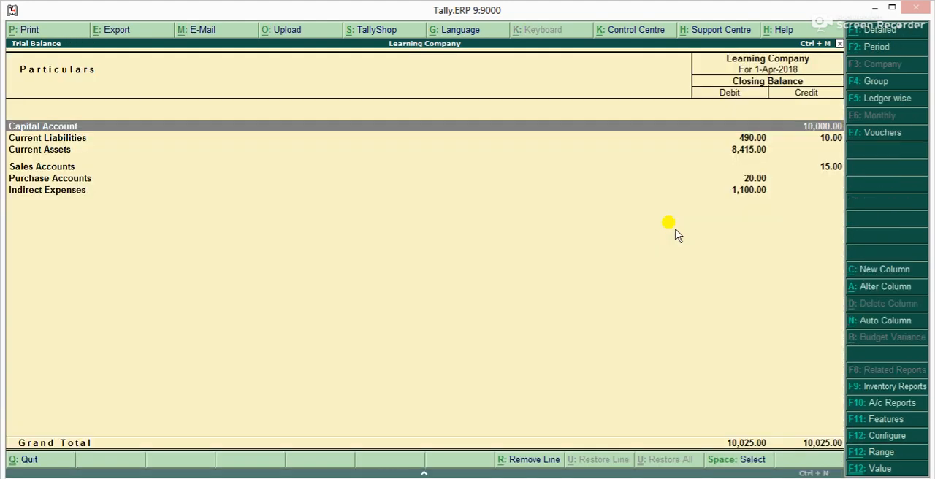
key(F12)
key(y)
key(y)
key(e)
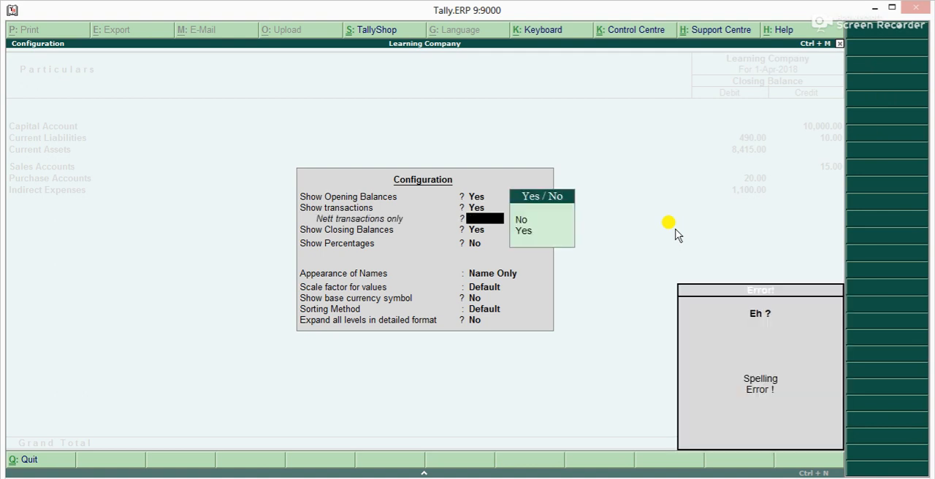
key(Return)
key(Escape)
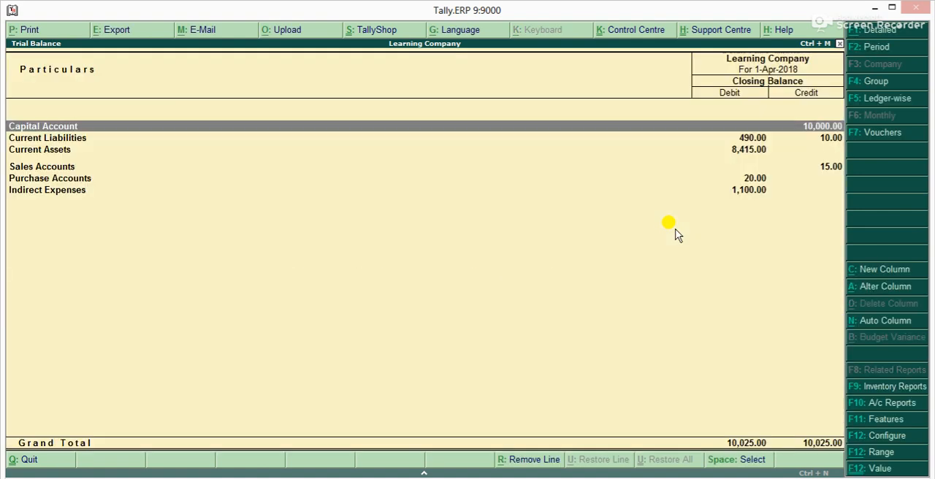
Configure the trial balance to show opening balances and transactions
key(F12)
key(y)
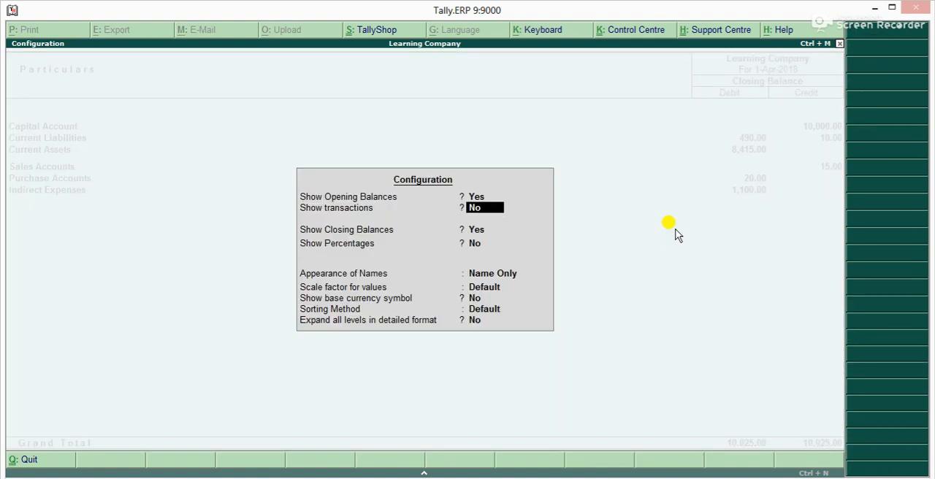
key(y)
key(ctrl+a)
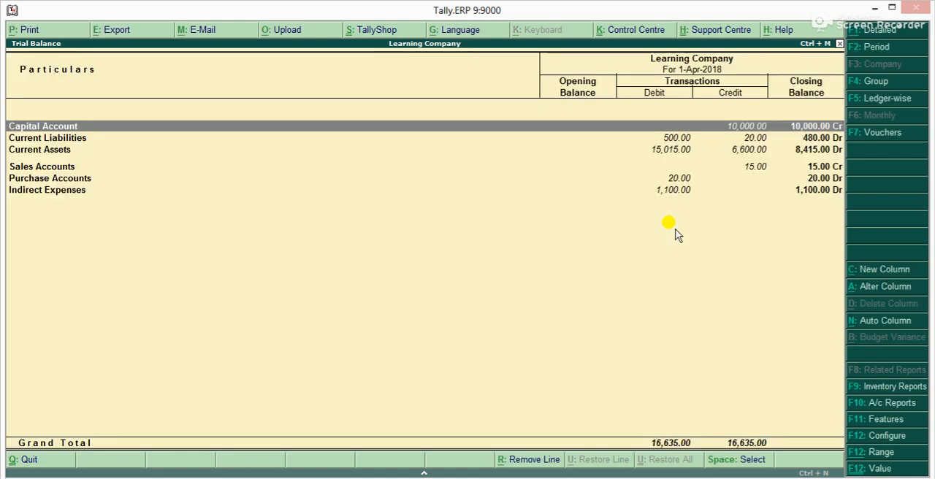
Set the trial balance period from 1-4-2018 to 31-3-2019
key(F2)
text(1-4)
key(Return)
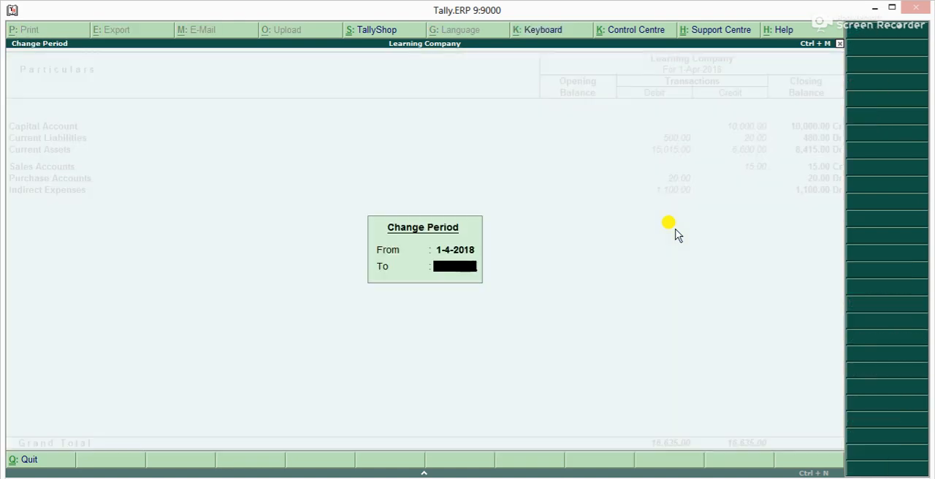
text(31-3-19)
key(Return)
Drill down into Current Liabilities, expand Sundry Creditors, and review the Abc and Xyz balances before going back to the trial balance
key(Down)
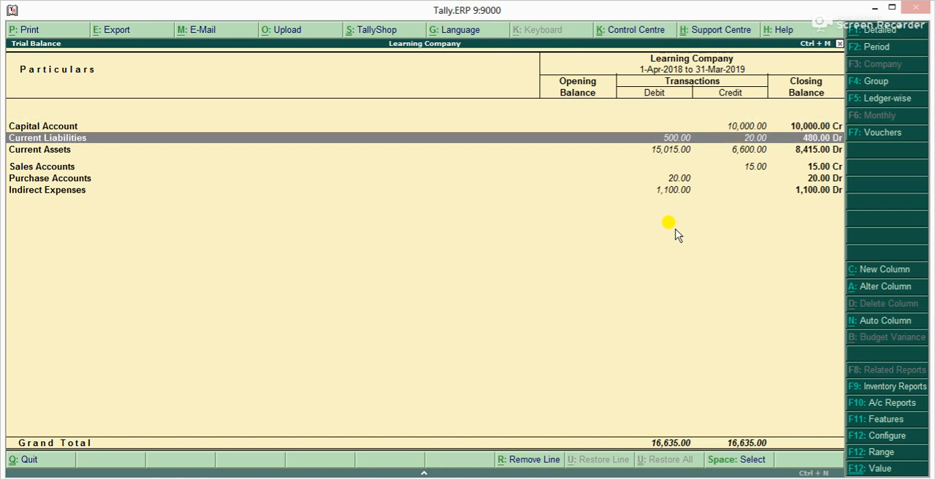
key(Return)
key(shift+Return)
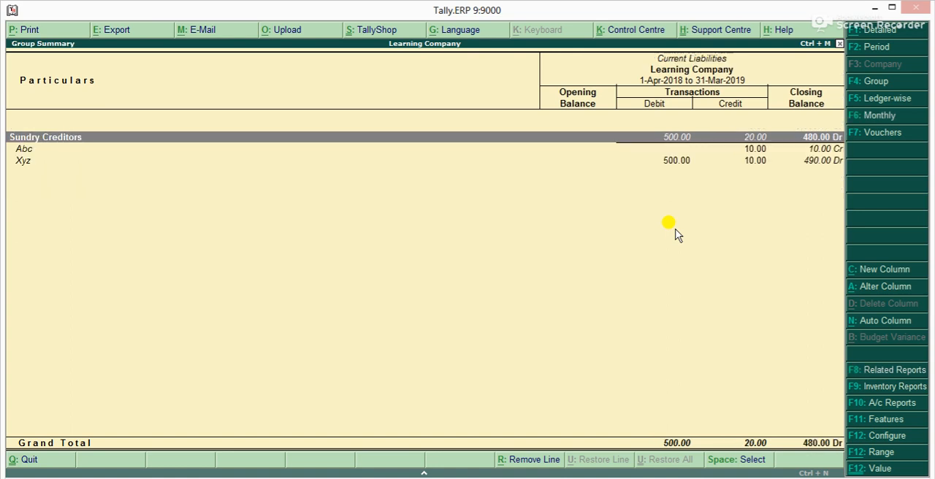
key(Down)
key(Down)
key(Up)
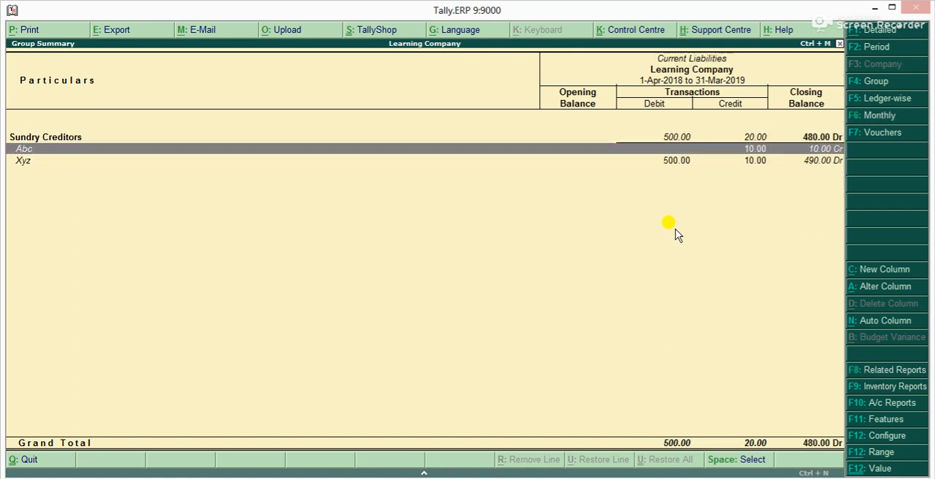
key(Down)
key(Up)
key(Escape)
Drill down from Current Assets into the Cash-in-hand group summary
key(Down)
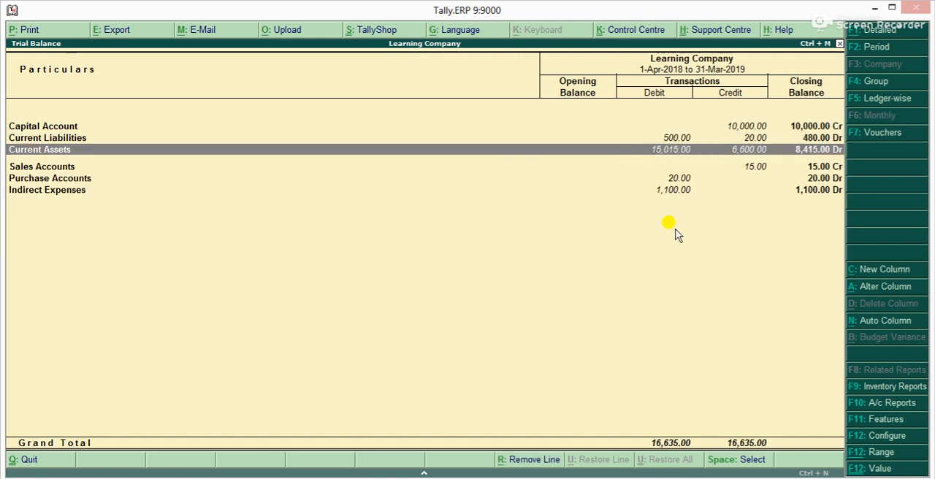
key(Down)
key(Up)
key(Return)
key(Down)
key(Down)
key(Return)
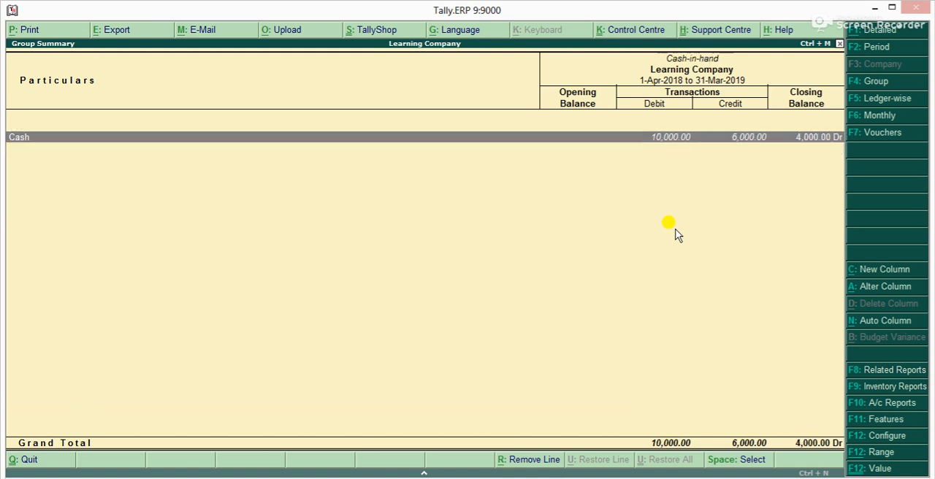
Return from Cash-in-hand to the trial balance and move to the Capital Account line
key(Escape)
key(Up)
key(Escape)
key(Up)
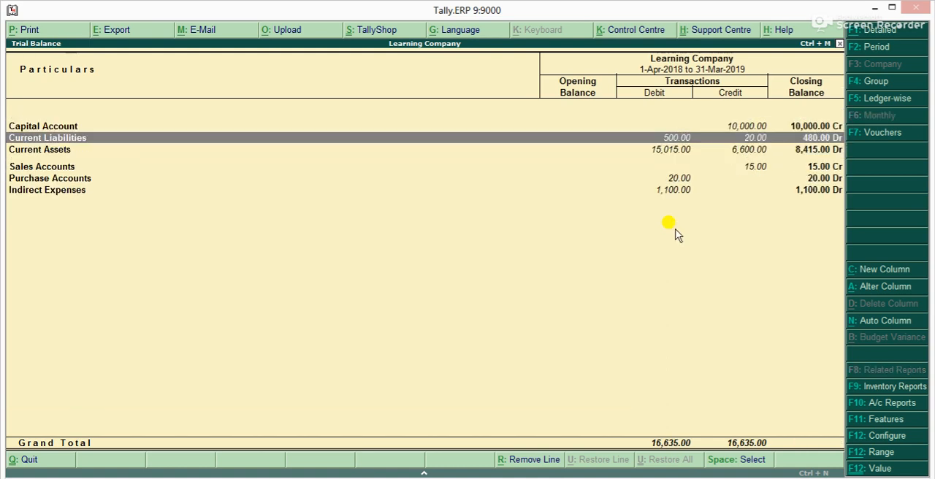
key(Up)
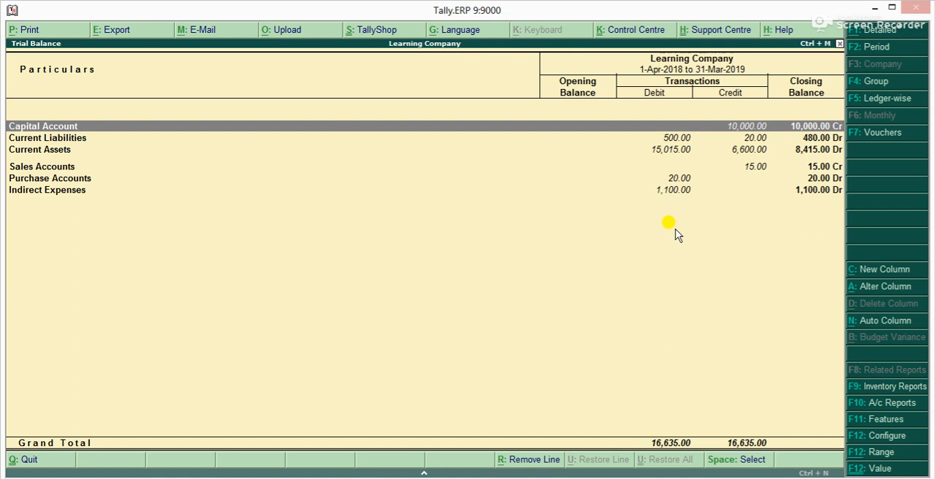